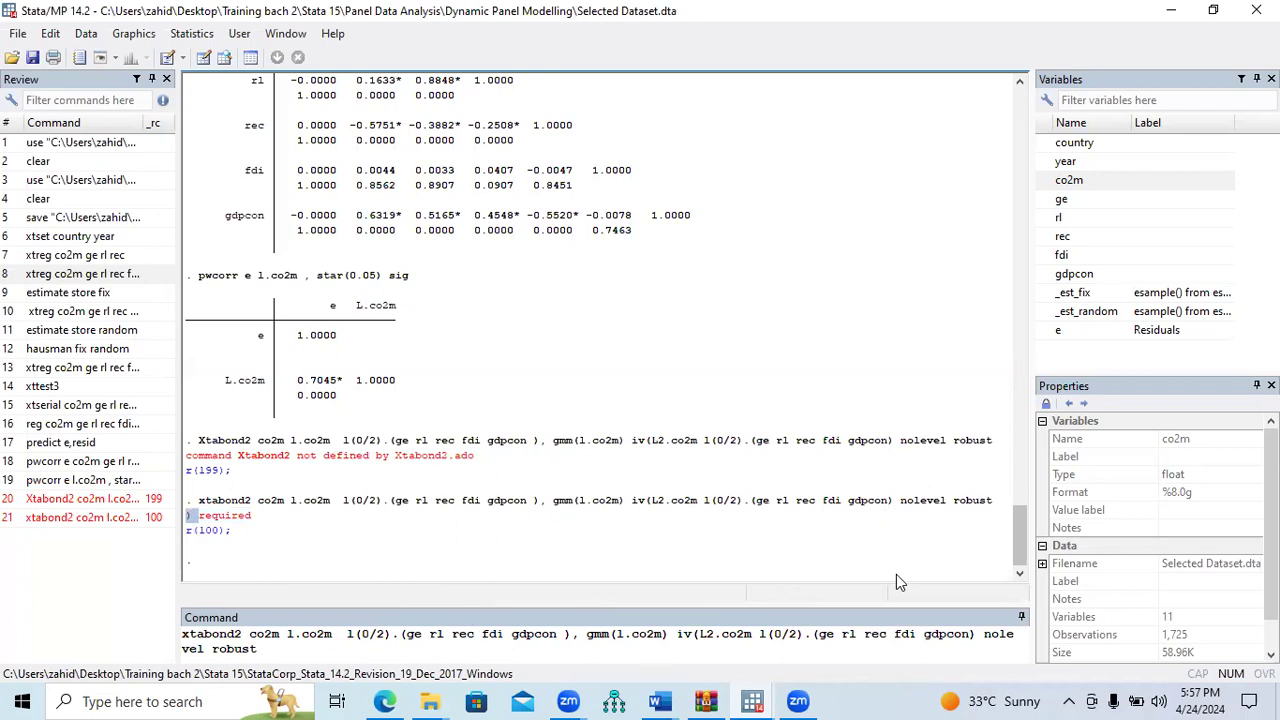
Add the missing closing parenthesis to the iv() option of the xtabond2 command and run it through to the full output.
{"action": "left_click", "coordinate": [972, 634]}
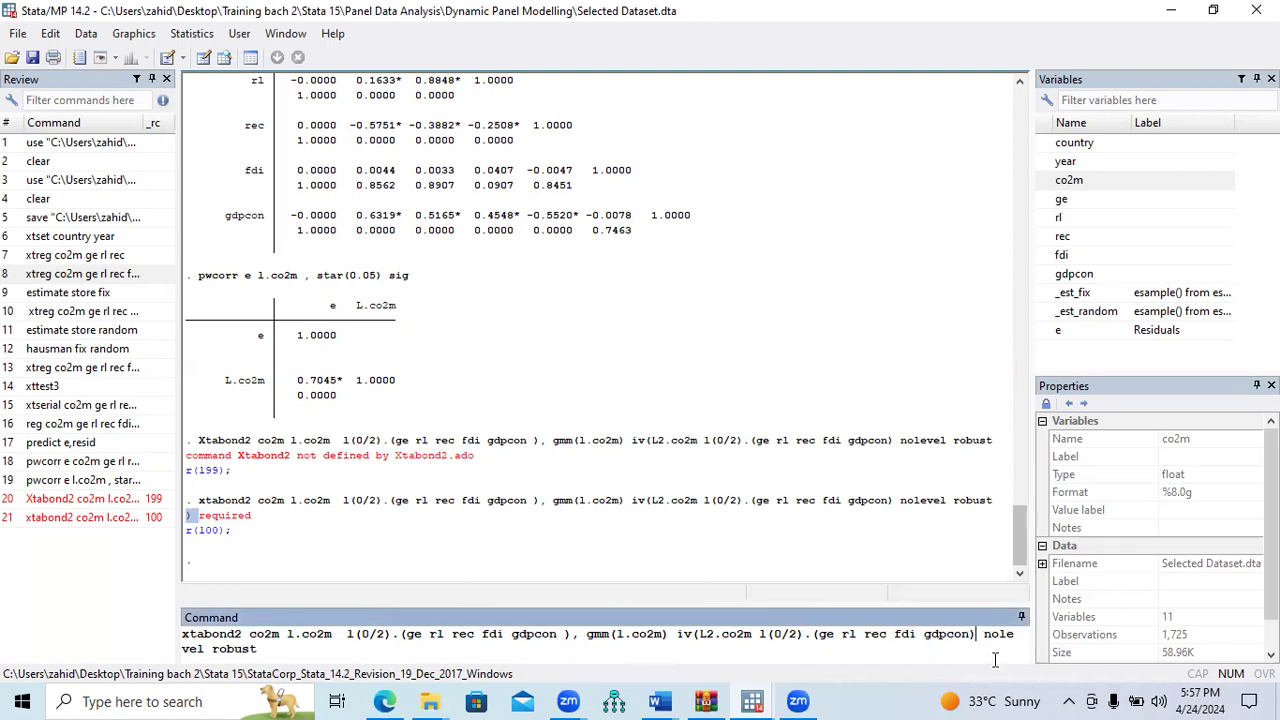
{"action": "type", "text": ")"}
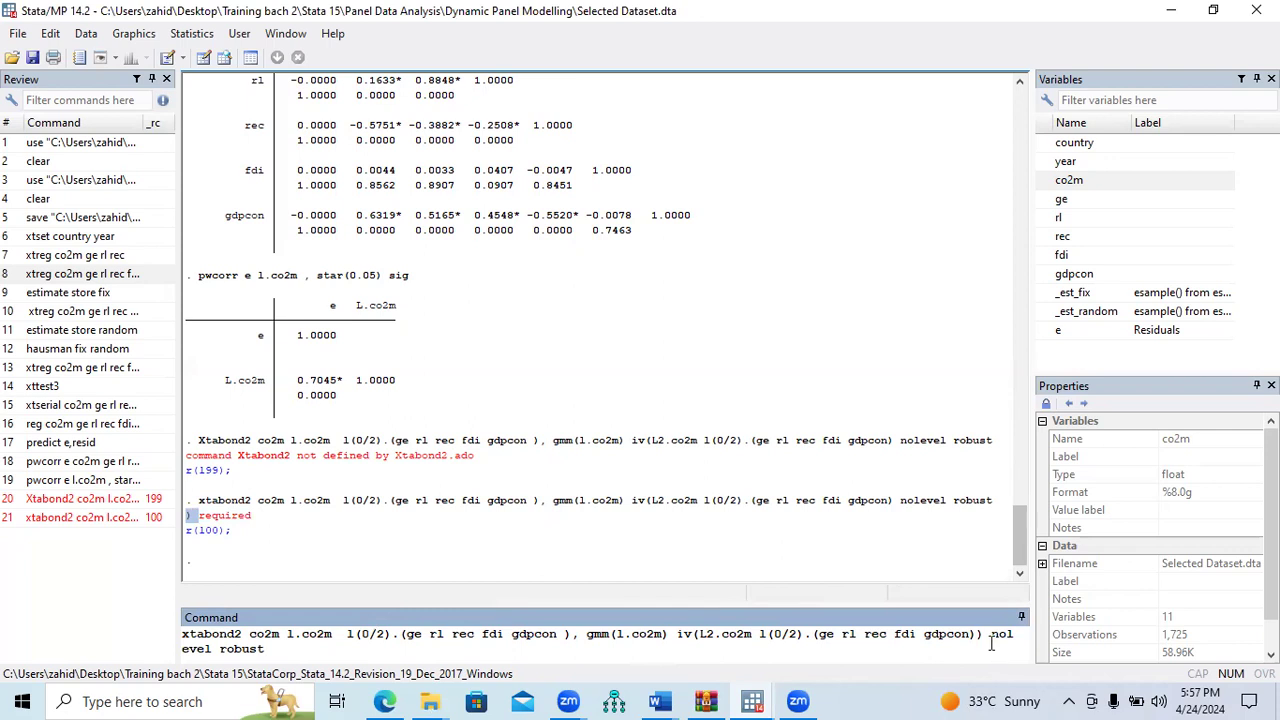
{"action": "left_click_drag", "start_coordinate": [984, 634], "coordinate": [686, 640]}
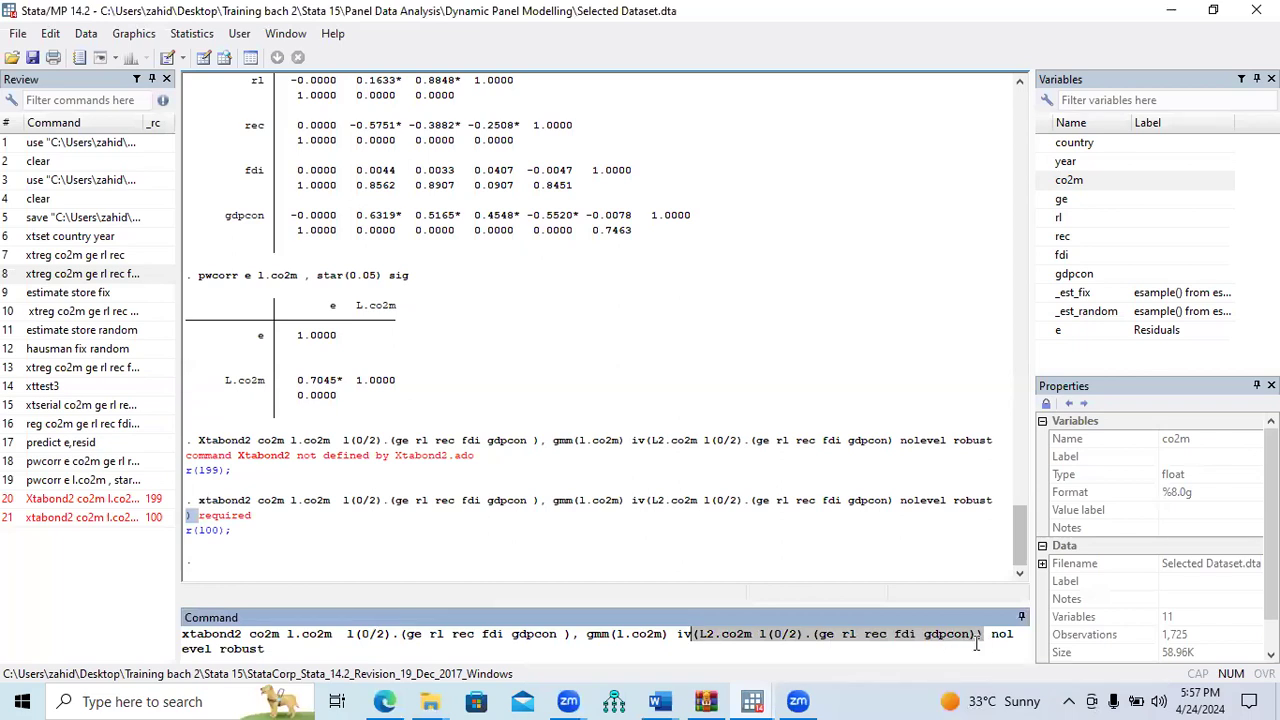
{"action": "left_click", "coordinate": [593, 657]}
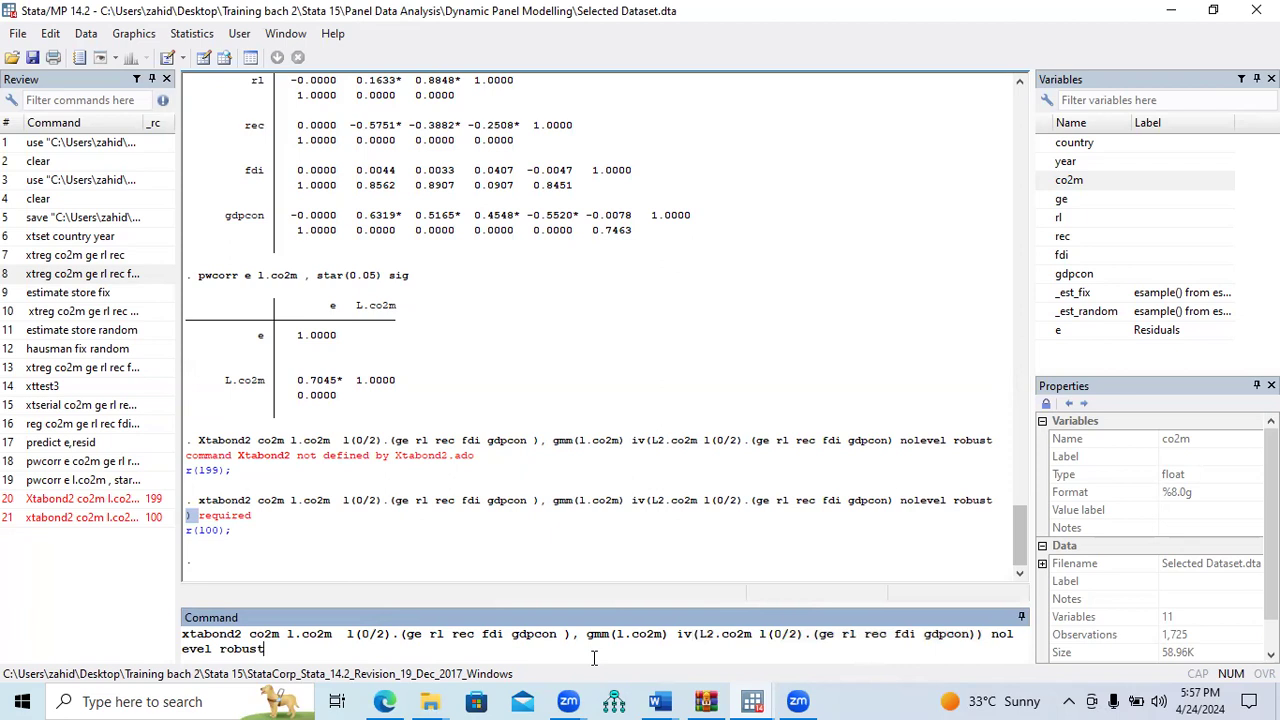
{"action": "key", "text": "Return"}
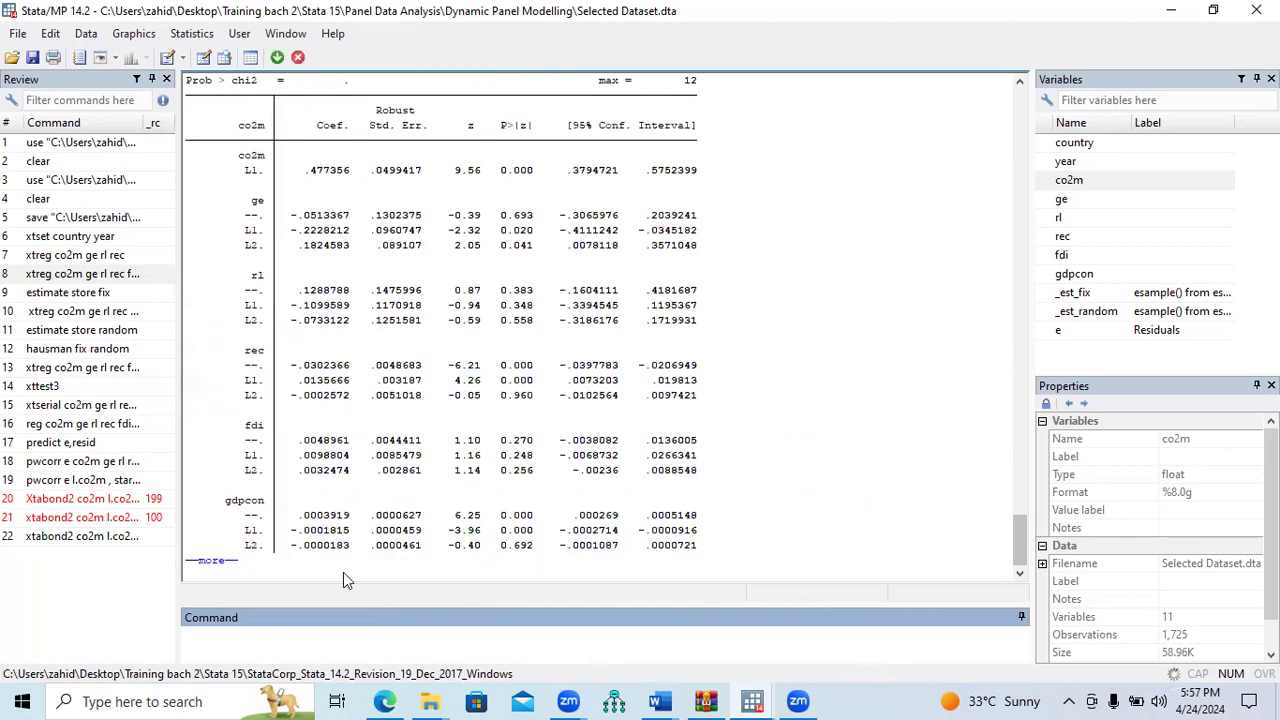
{"action": "left_click", "coordinate": [210, 561]}
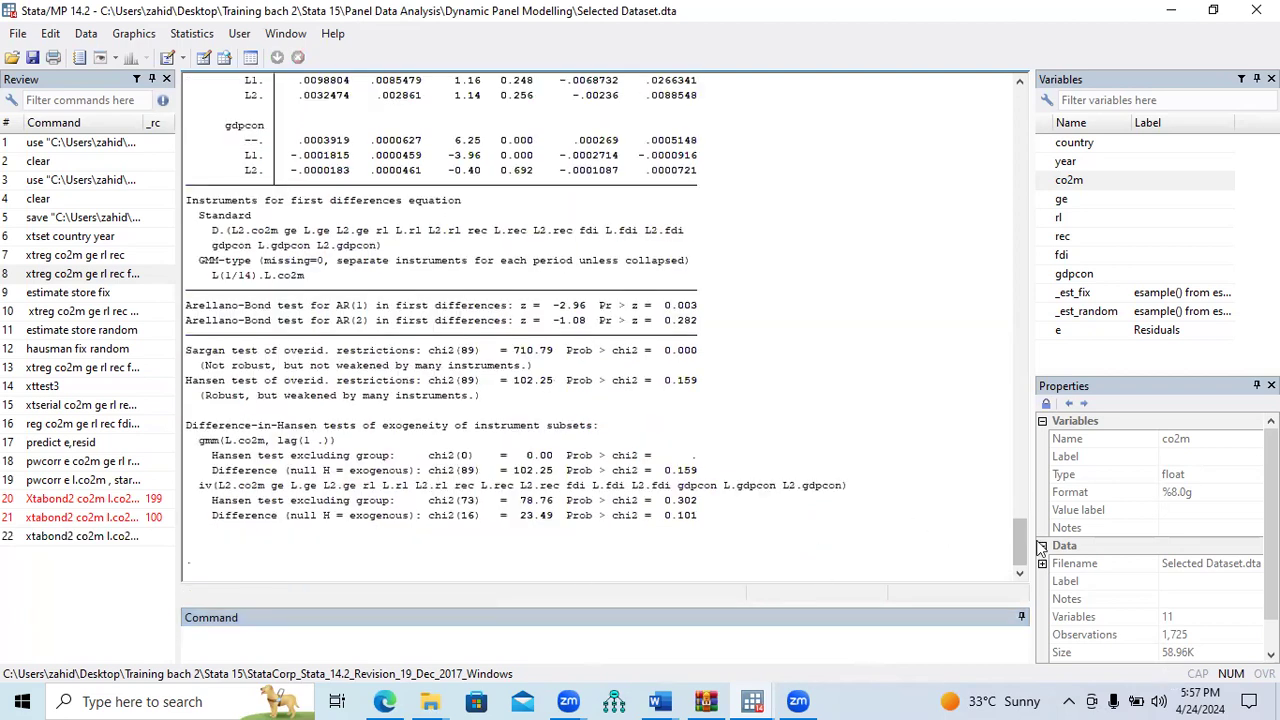
Examine the difference GMM output header, comparing the number of instruments with the observations and groups, and check the Wald chi2 lines.
{"action": "left_click_drag", "start_coordinate": [1025, 517], "coordinate": [1025, 492]}
{"action": "left_click_drag", "start_coordinate": [396, 237], "coordinate": [543, 233]}
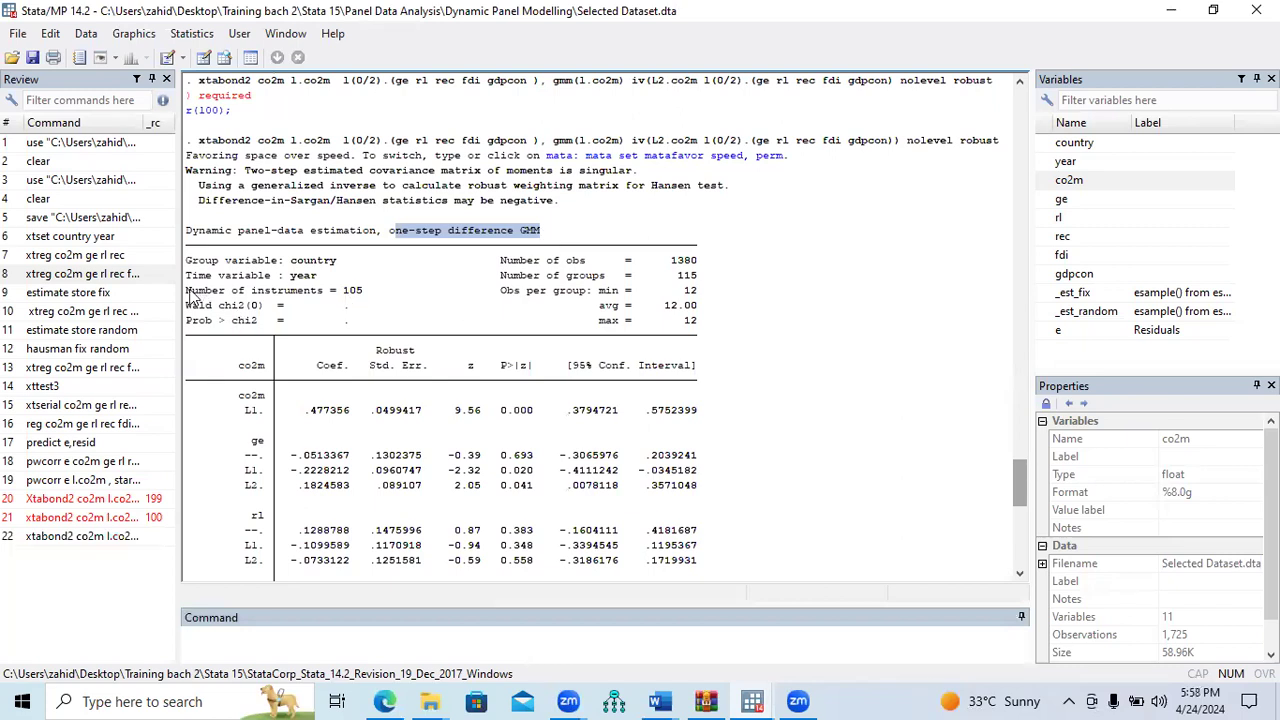
{"action": "left_click_drag", "start_coordinate": [187, 290], "coordinate": [232, 290]}
{"action": "left_click_drag", "start_coordinate": [365, 300], "coordinate": [382, 297]}
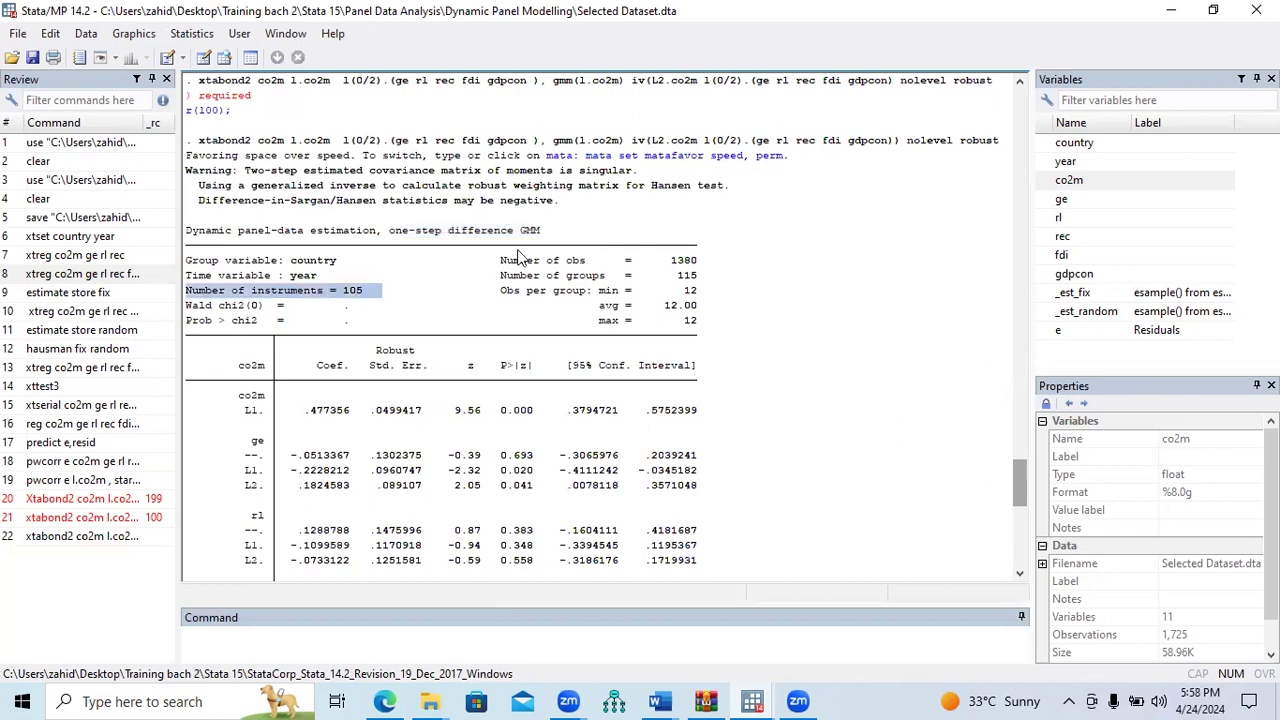
{"action": "left_click_drag", "start_coordinate": [507, 262], "coordinate": [687, 275]}
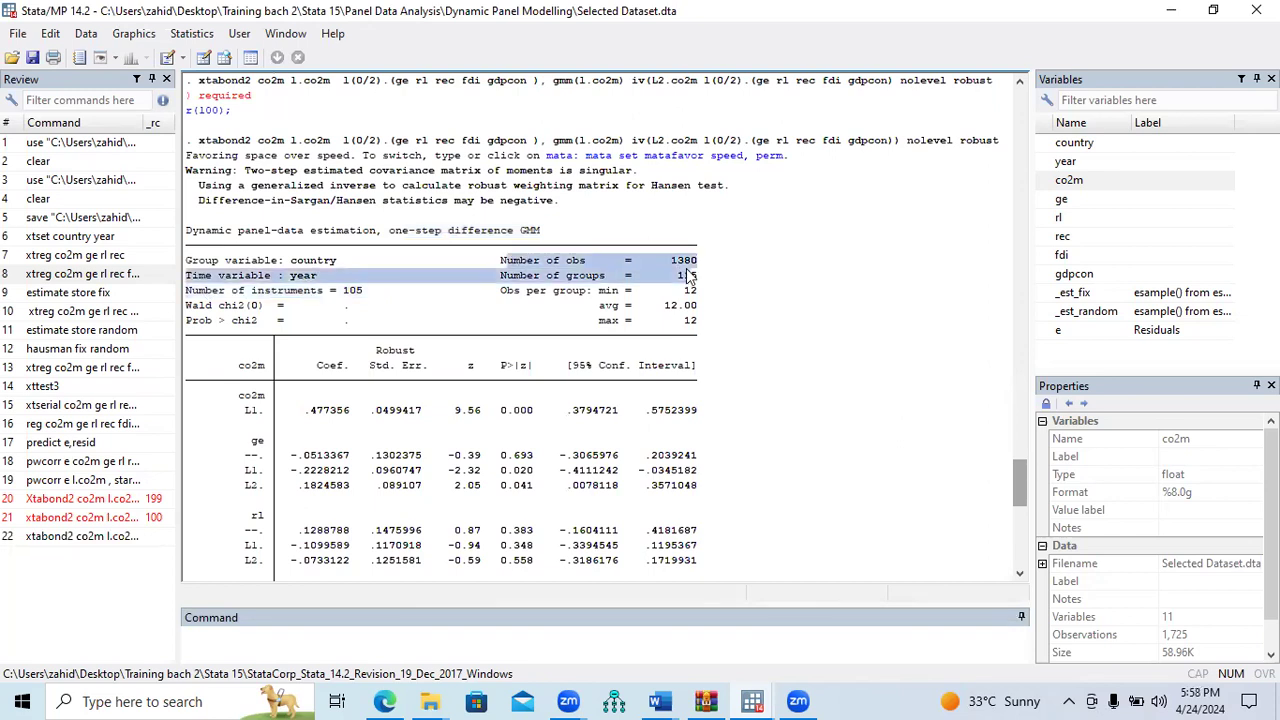
{"action": "left_click", "coordinate": [518, 285]}
{"action": "left_click_drag", "start_coordinate": [503, 277], "coordinate": [697, 287]}
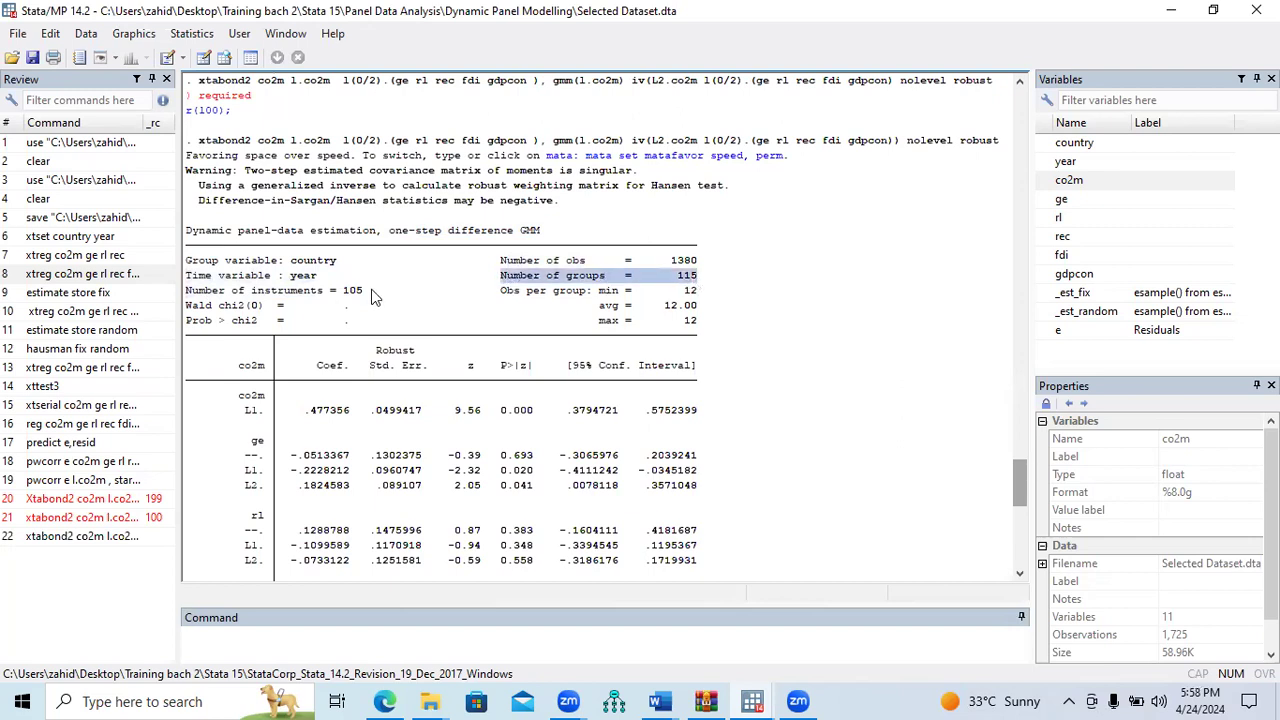
{"action": "left_click_drag", "start_coordinate": [186, 292], "coordinate": [365, 298]}
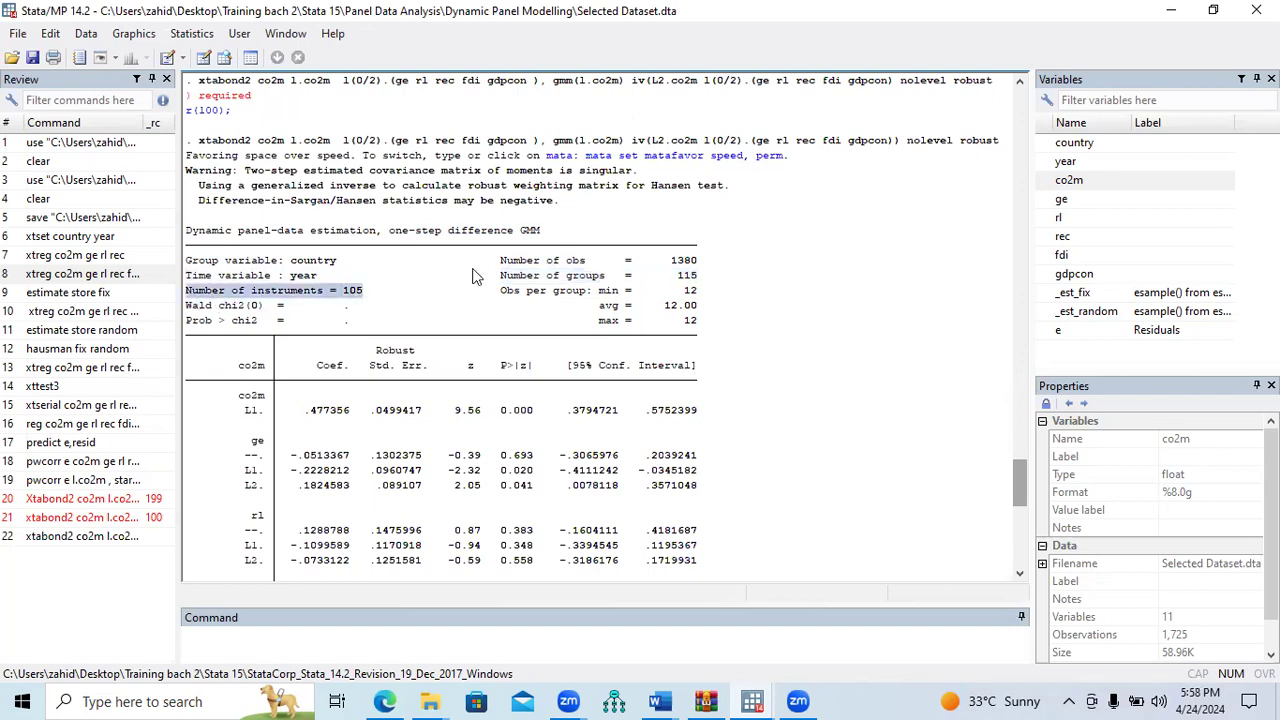
{"action": "left_click_drag", "start_coordinate": [500, 260], "coordinate": [697, 266]}
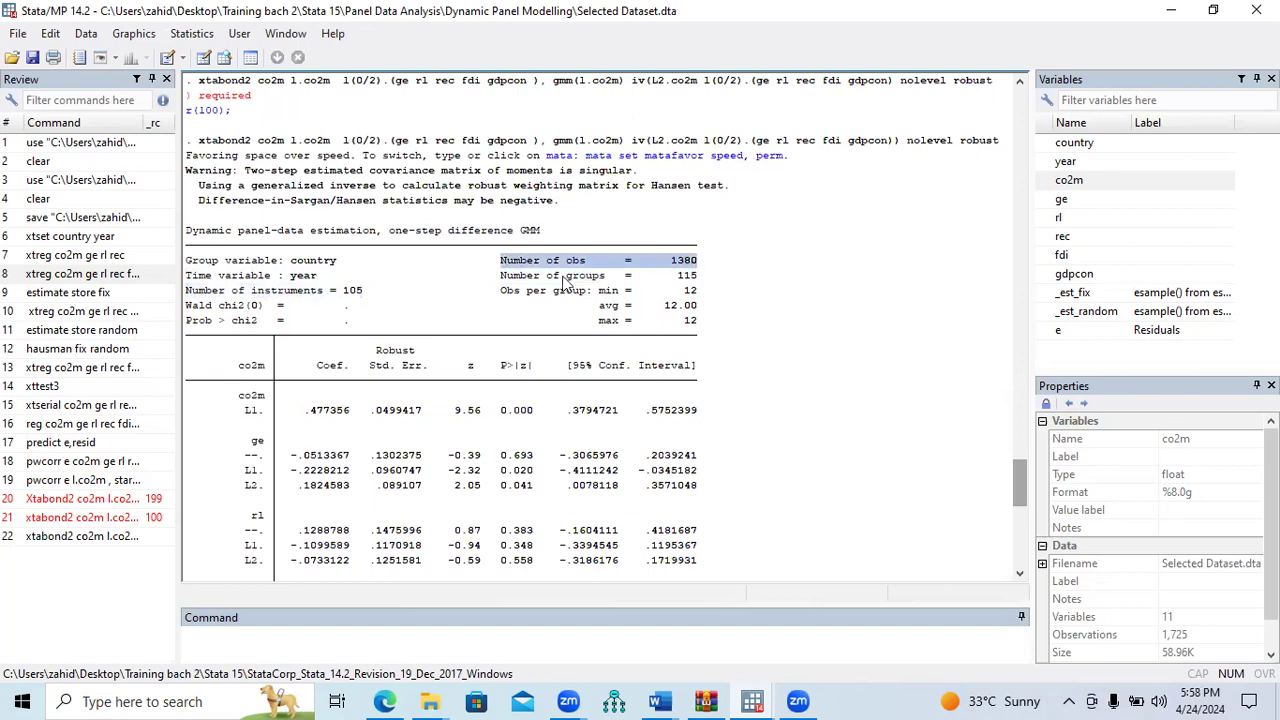
{"action": "left_click_drag", "start_coordinate": [210, 290], "coordinate": [322, 291]}
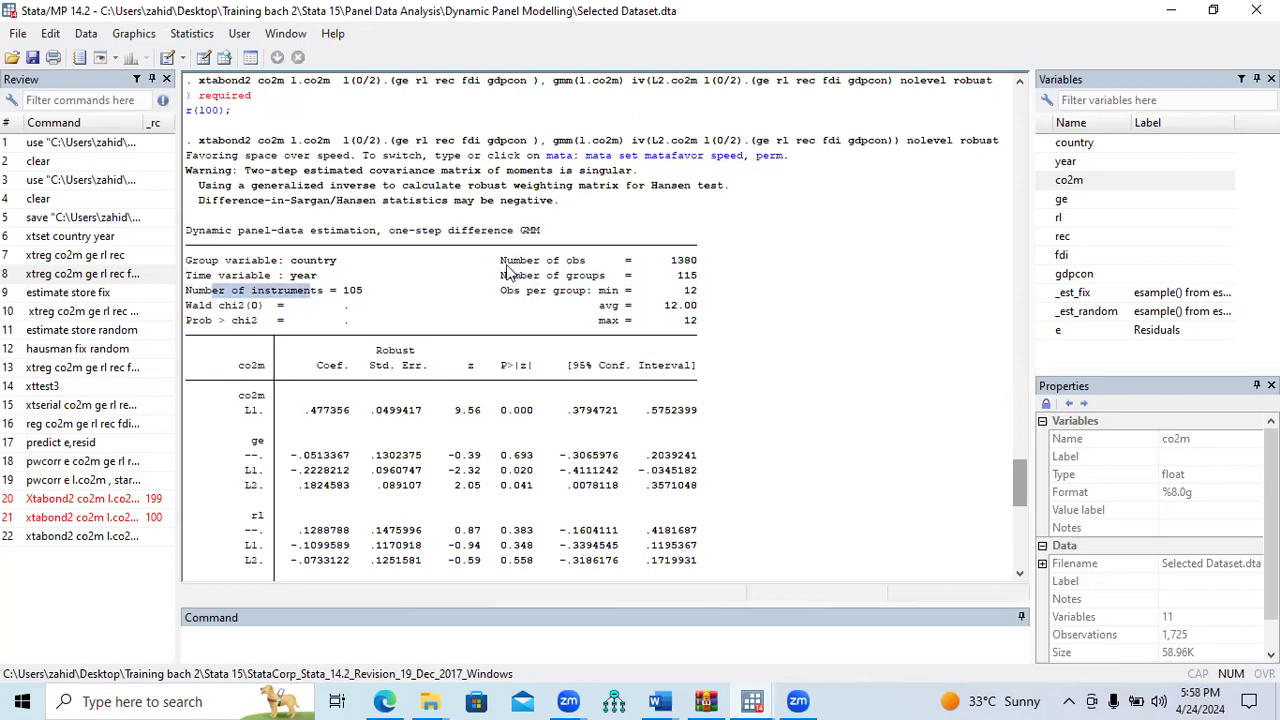
{"action": "left_click_drag", "start_coordinate": [501, 276], "coordinate": [692, 288]}
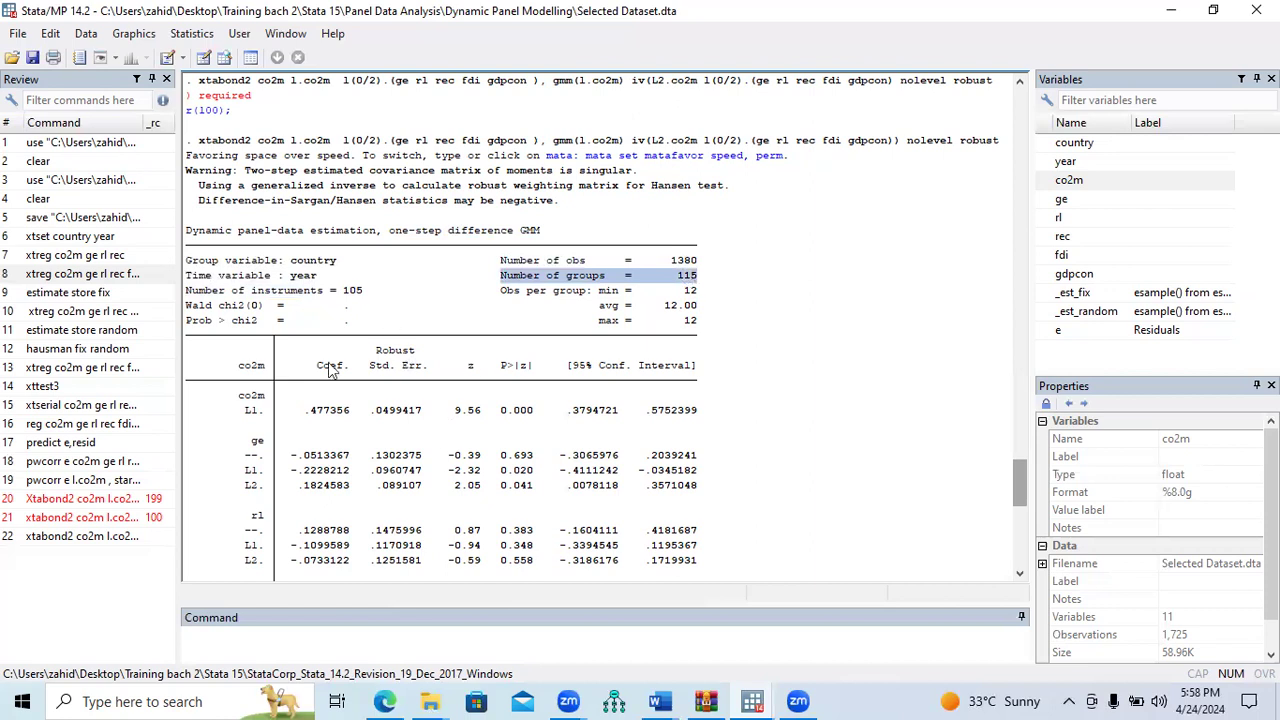
{"action": "left_click_drag", "start_coordinate": [187, 305], "coordinate": [352, 327]}
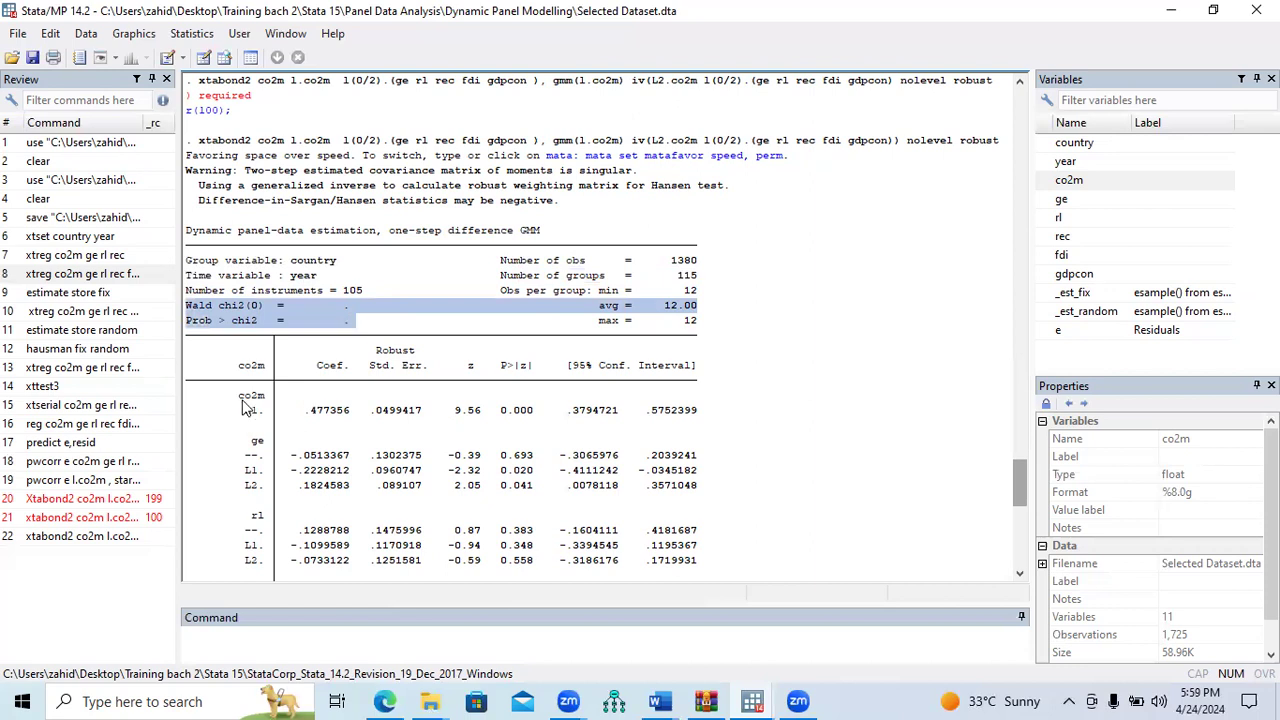
Examine the coefficients and p-values of lagged co2m and of ge with its lags, and locate the rl block.
{"action": "left_click_drag", "start_coordinate": [240, 396], "coordinate": [534, 414]}
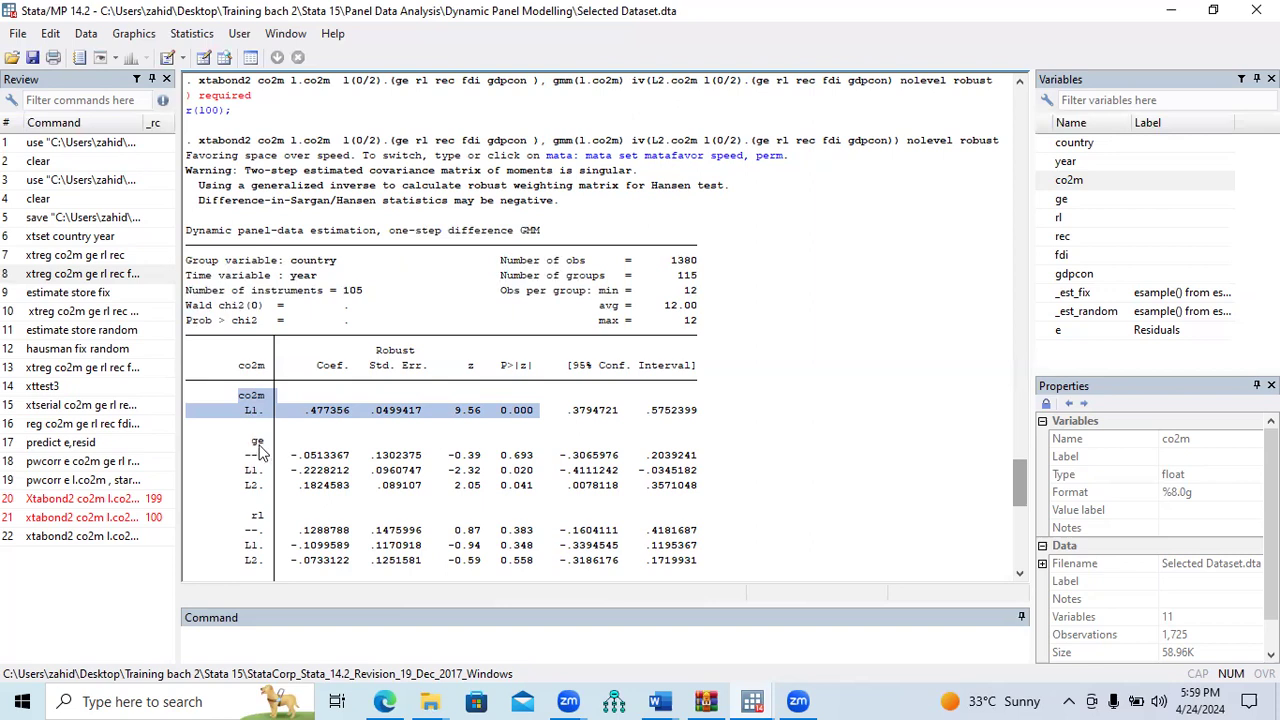
{"action": "left_click_drag", "start_coordinate": [246, 441], "coordinate": [267, 444]}
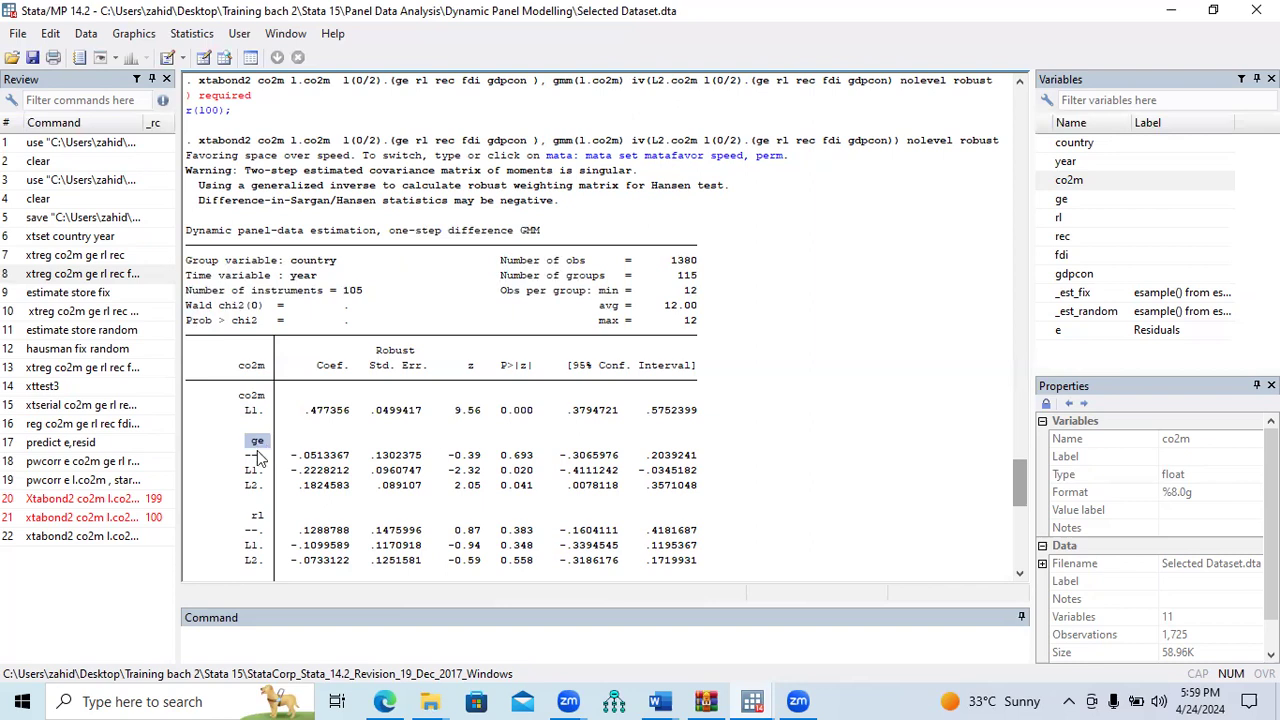
{"action": "left_click_drag", "start_coordinate": [255, 462], "coordinate": [492, 458]}
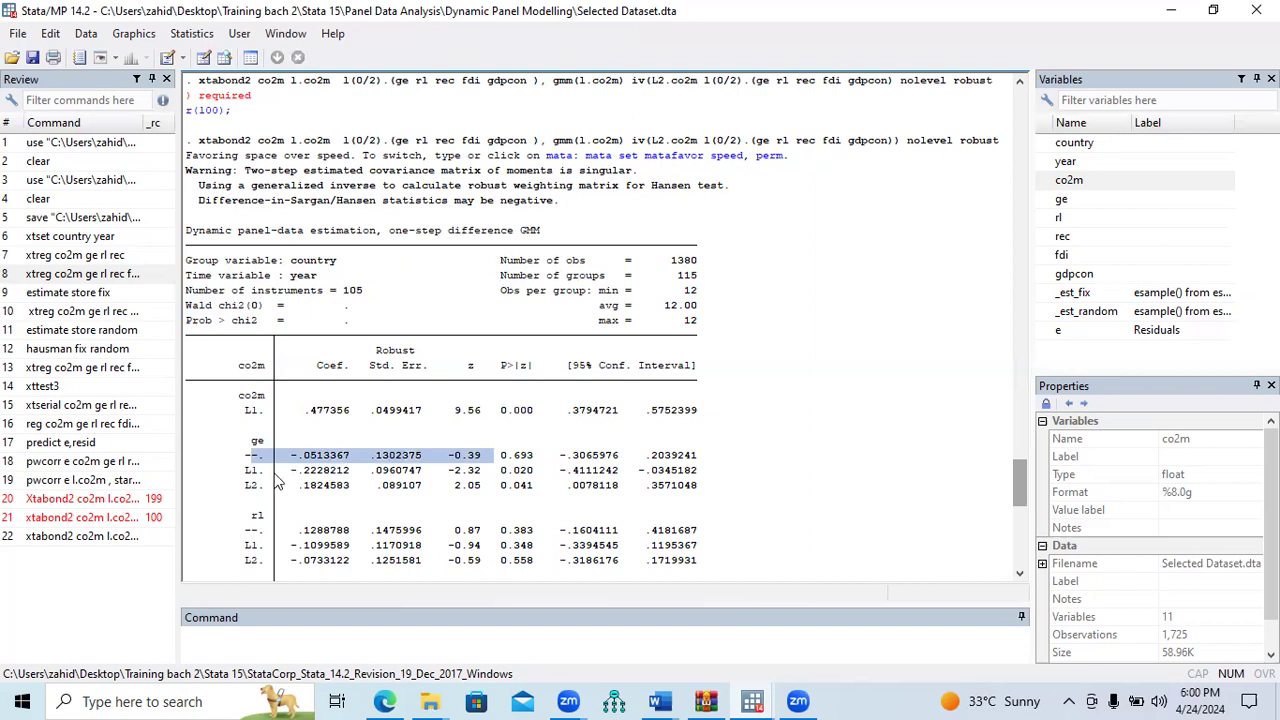
{"action": "left_click_drag", "start_coordinate": [240, 476], "coordinate": [510, 475]}
{"action": "mouse_move", "coordinate": [247, 486]}
{"action": "left_mouse_down"}
{"action": "mouse_move", "coordinate": [530, 490]}
{"action": "mouse_move", "coordinate": [240, 477]}
{"action": "left_mouse_up"}
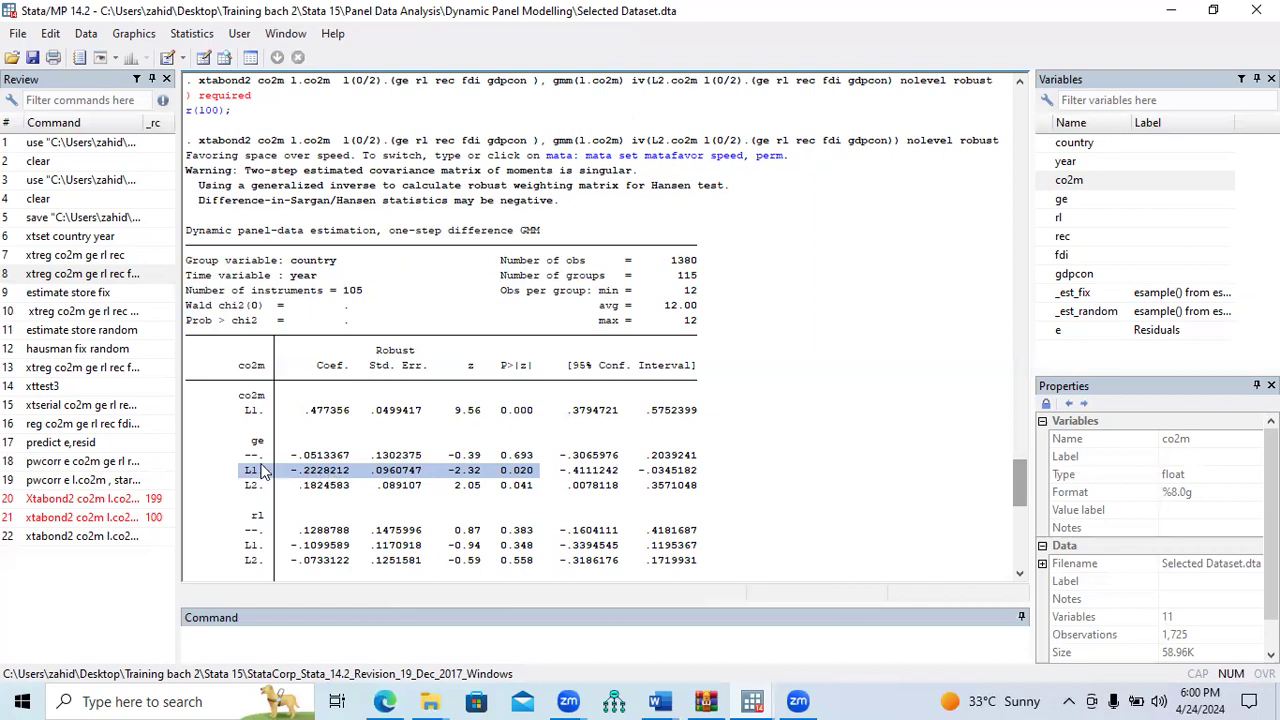
{"action": "double_click", "coordinate": [264, 518]}
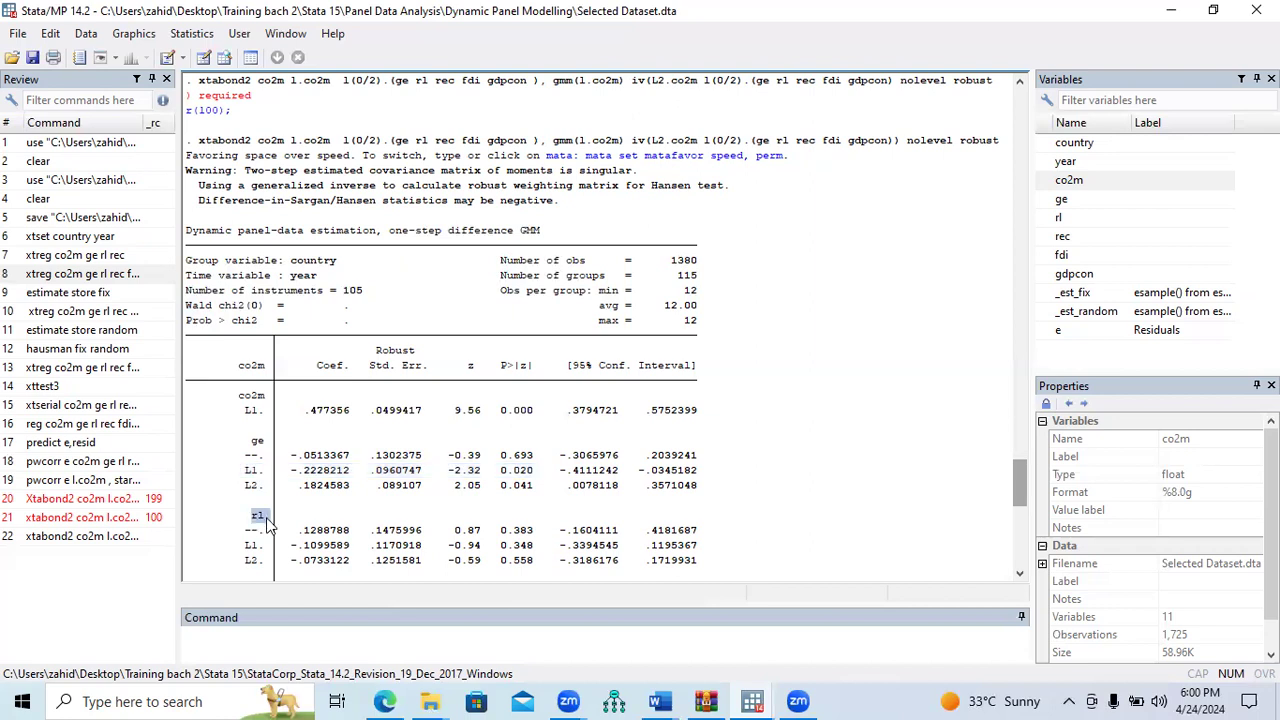
Compare the current and first-lag rec coefficients and p-values, and locate the fdi block.
{"action": "left_click", "coordinate": [1019, 574]}
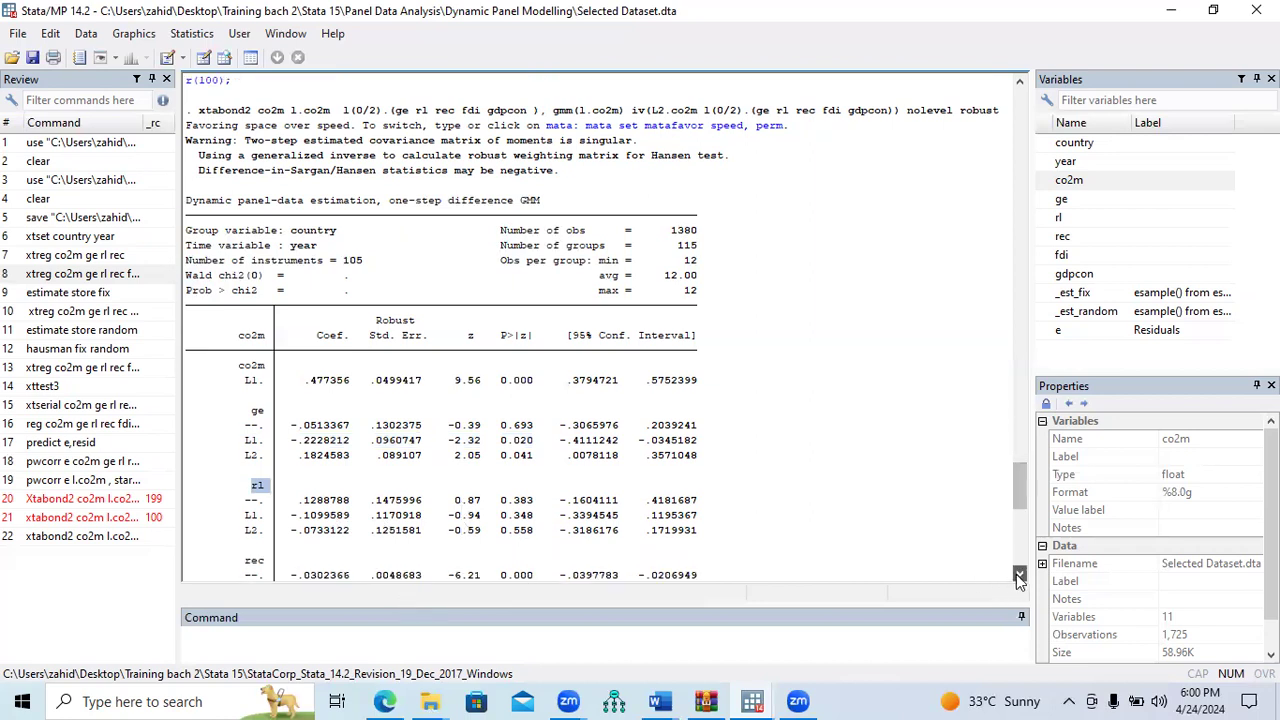
{"action": "left_click", "coordinate": [1019, 576]}
{"action": "left_click", "coordinate": [1019, 576]}
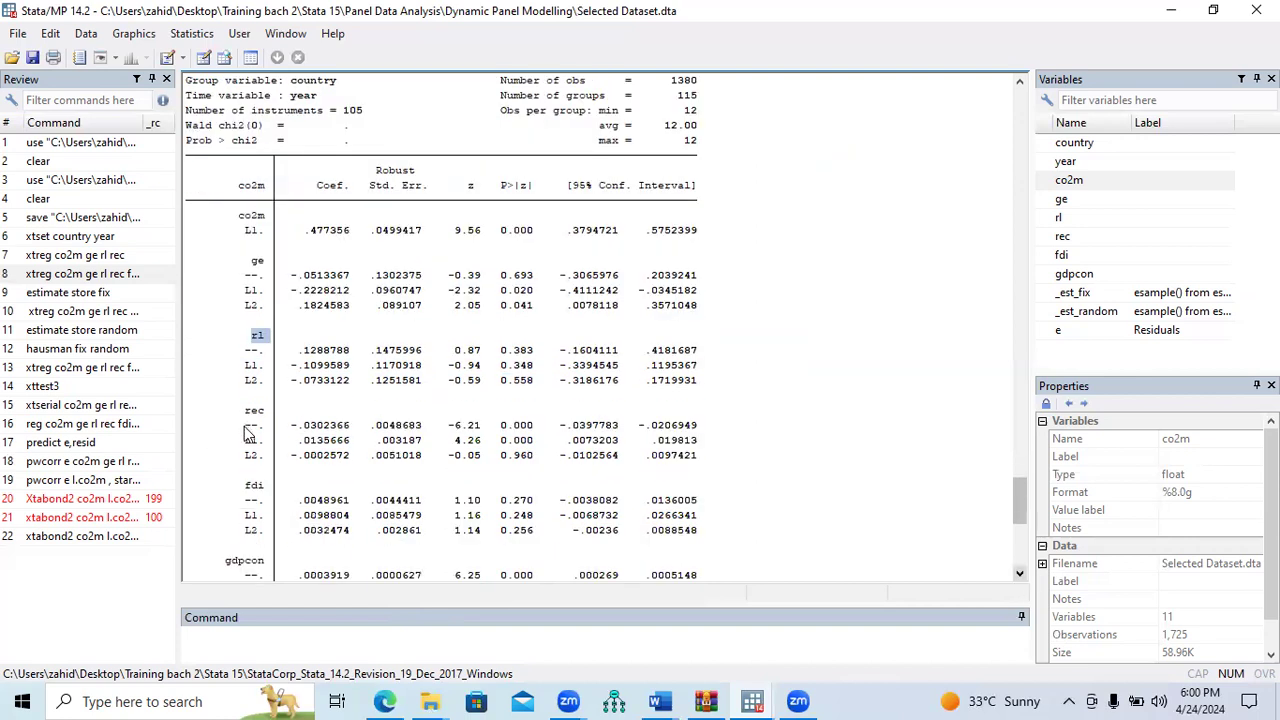
{"action": "left_click_drag", "start_coordinate": [246, 426], "coordinate": [280, 428]}
{"action": "left_click_drag", "start_coordinate": [470, 437], "coordinate": [538, 434]}
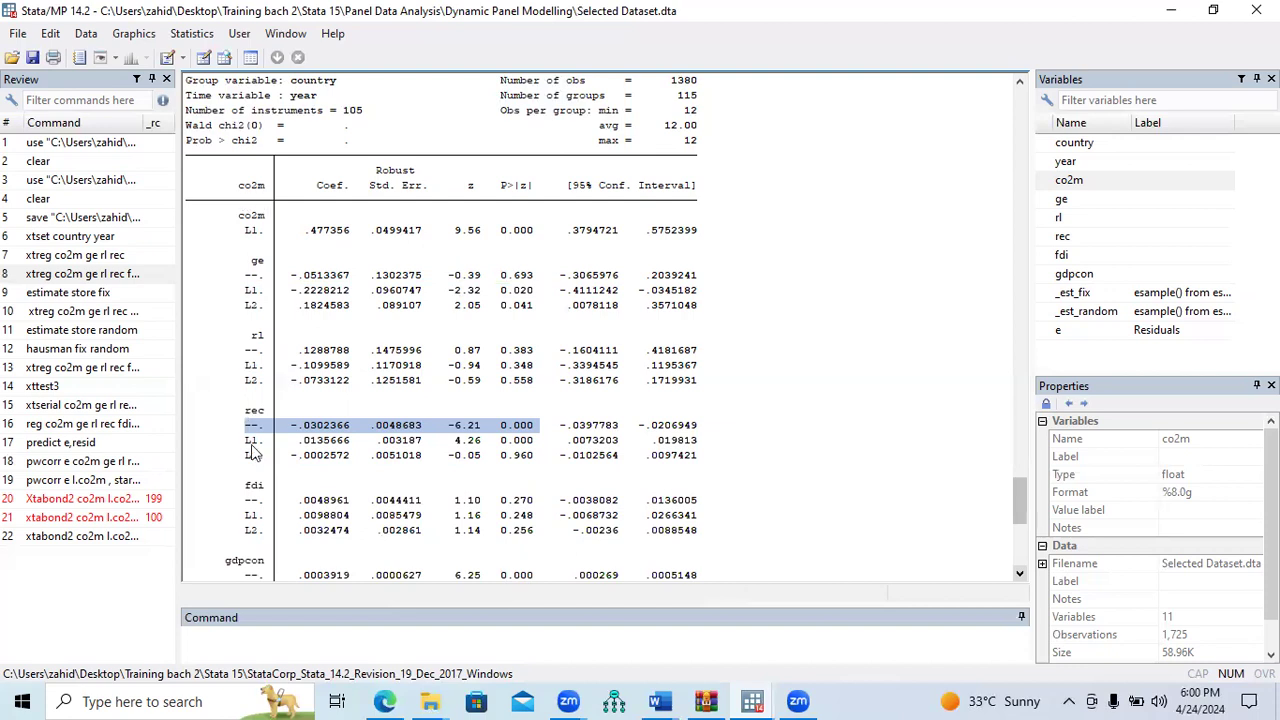
{"action": "left_click_drag", "start_coordinate": [249, 441], "coordinate": [537, 445]}
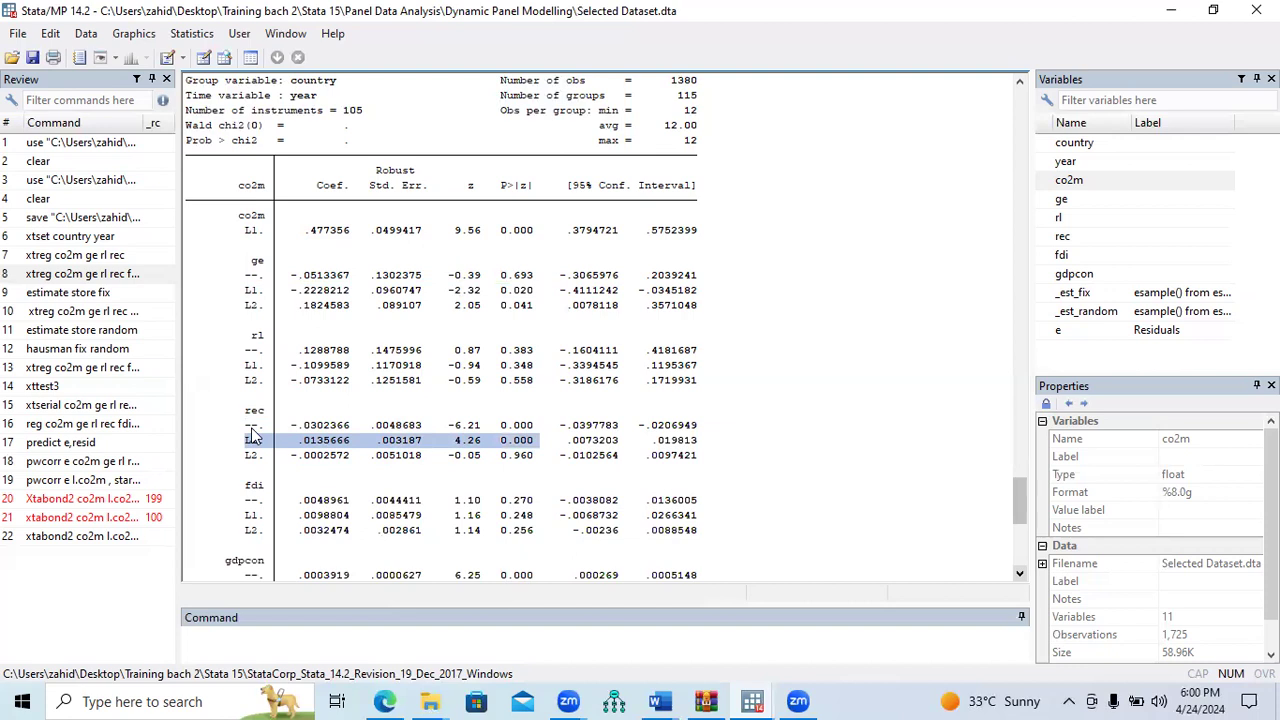
{"action": "left_click_drag", "start_coordinate": [251, 426], "coordinate": [533, 430]}
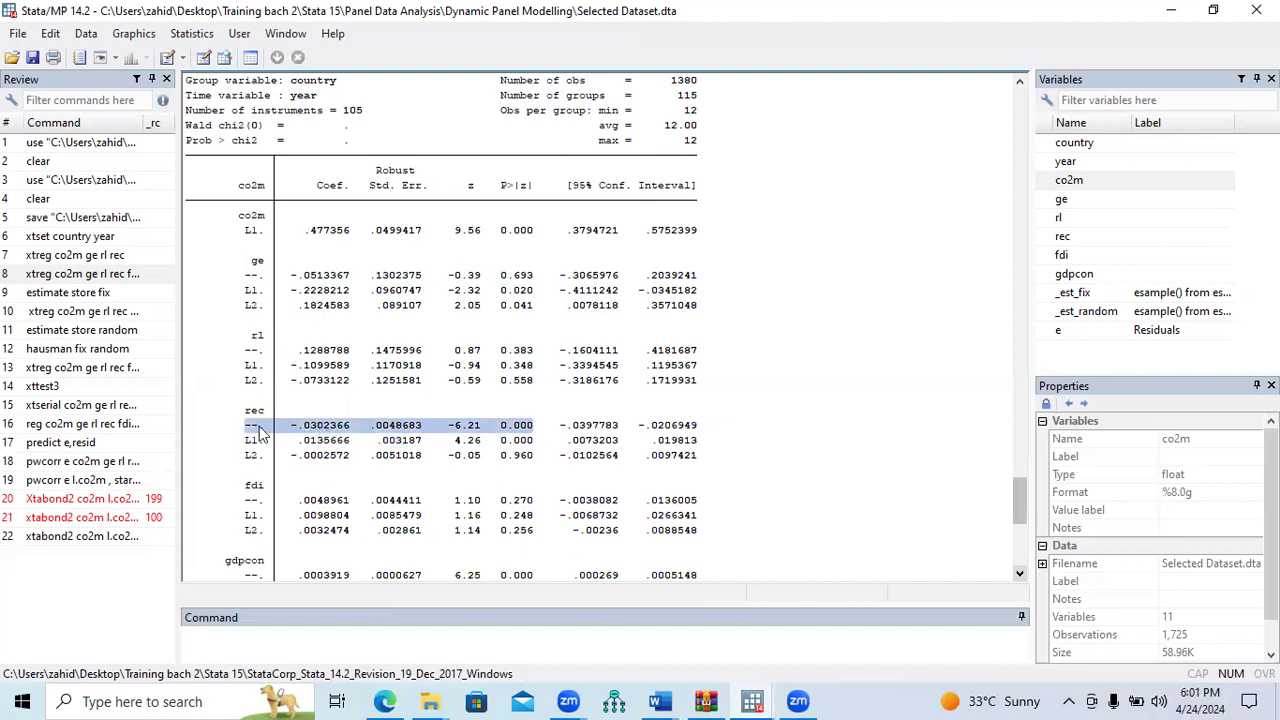
{"action": "left_click_drag", "start_coordinate": [250, 445], "coordinate": [535, 452]}
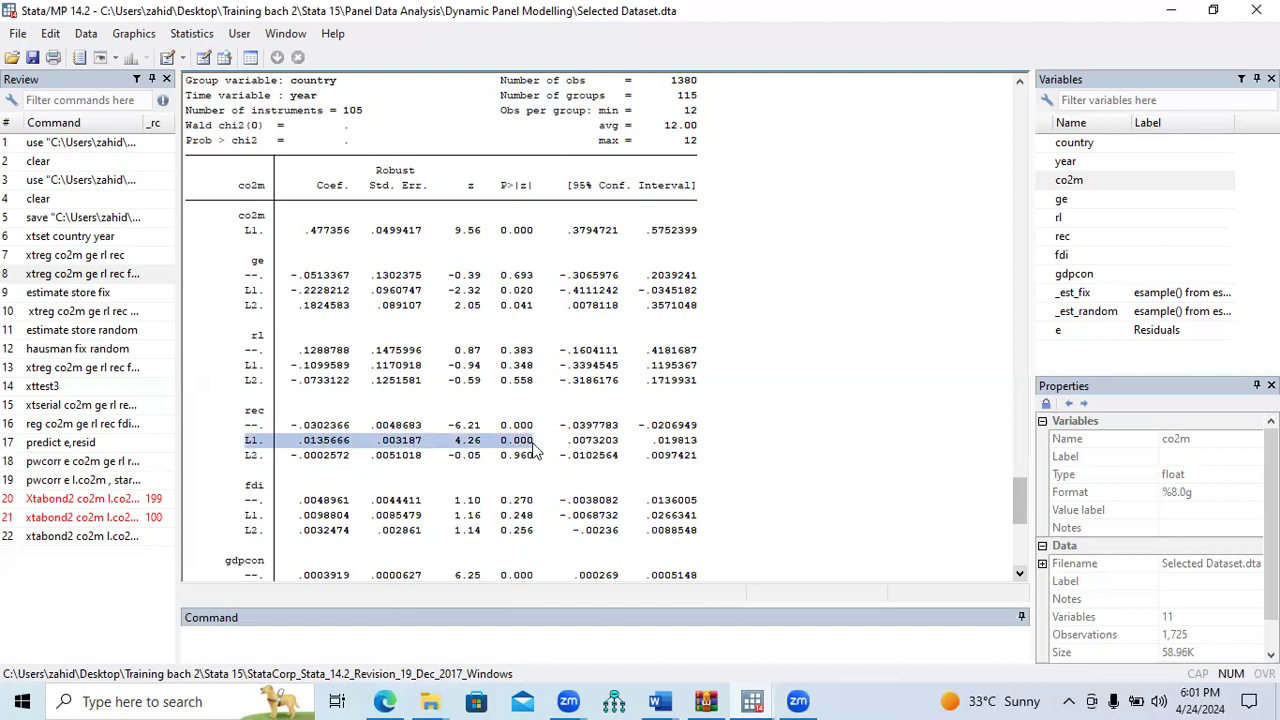
{"action": "double_click", "coordinate": [262, 490]}
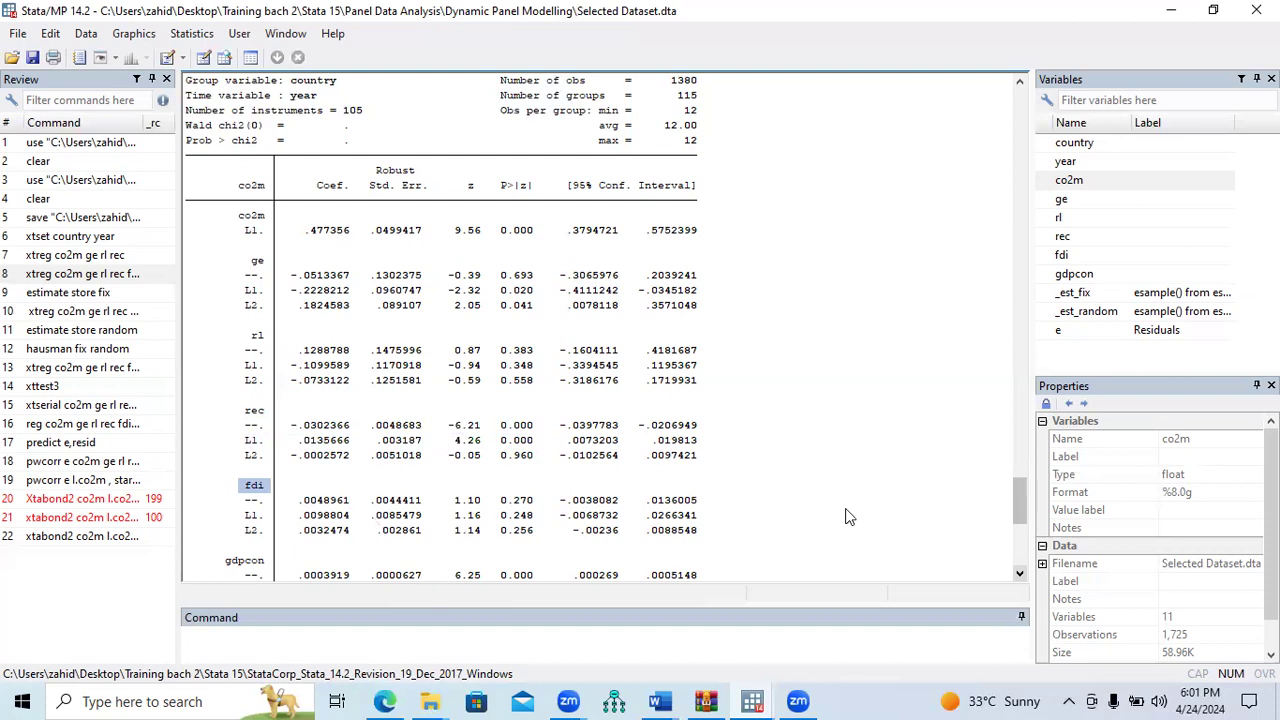
Compare the current and first-lag gdpcon coefficients and their p-values in the estimation table.
{"action": "left_click", "coordinate": [1021, 577]}
{"action": "left_click", "coordinate": [1021, 577]}
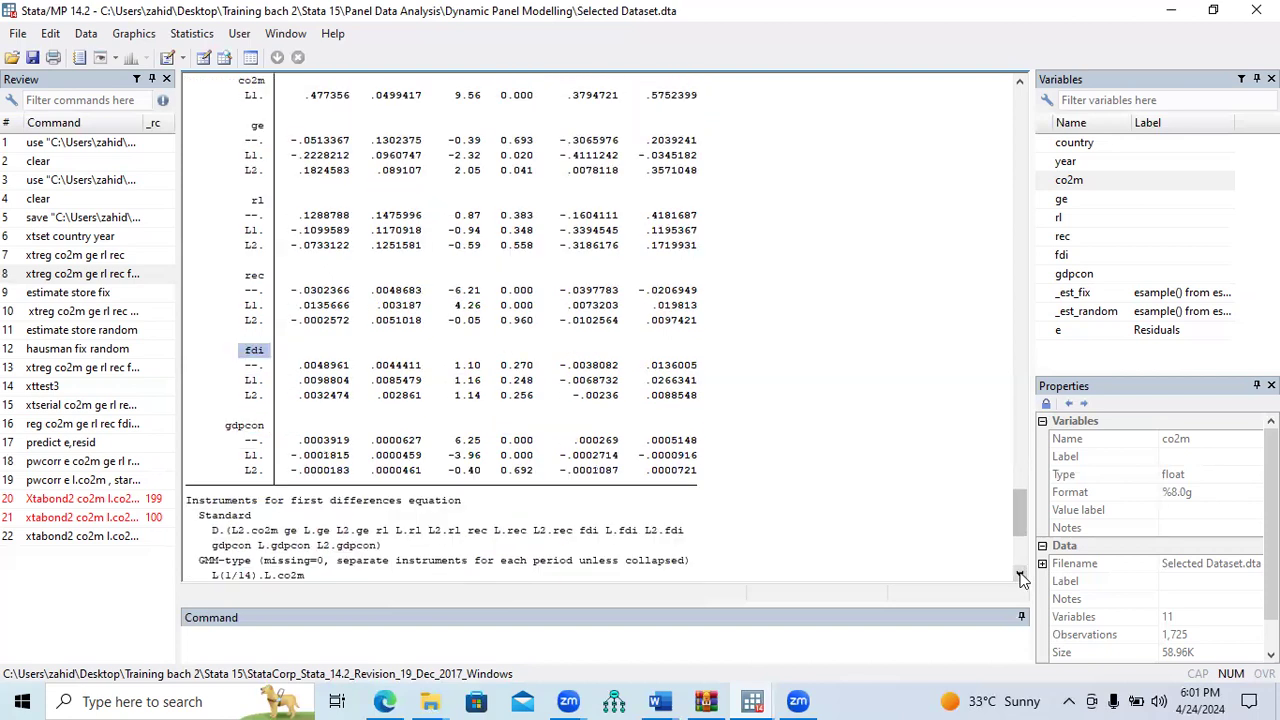
{"action": "left_click", "coordinate": [1021, 577]}
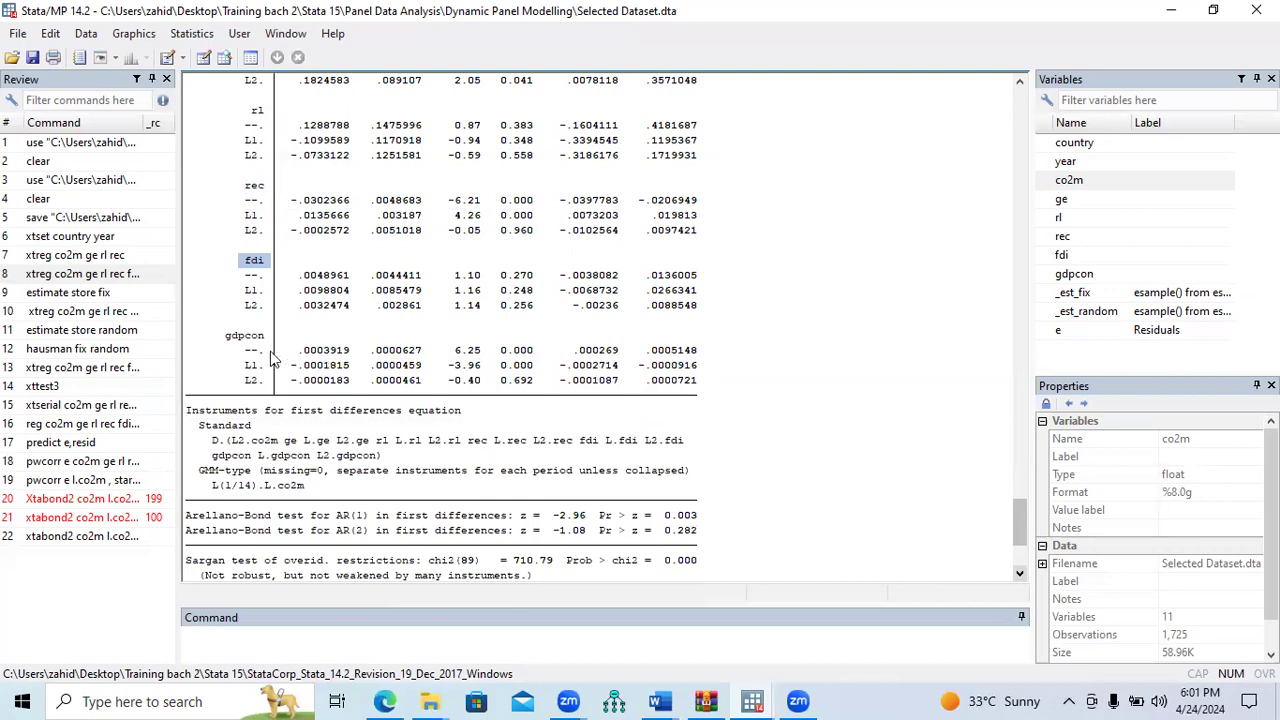
{"action": "left_click_drag", "start_coordinate": [272, 351], "coordinate": [494, 350]}
{"action": "left_click_drag", "start_coordinate": [286, 366], "coordinate": [536, 376]}
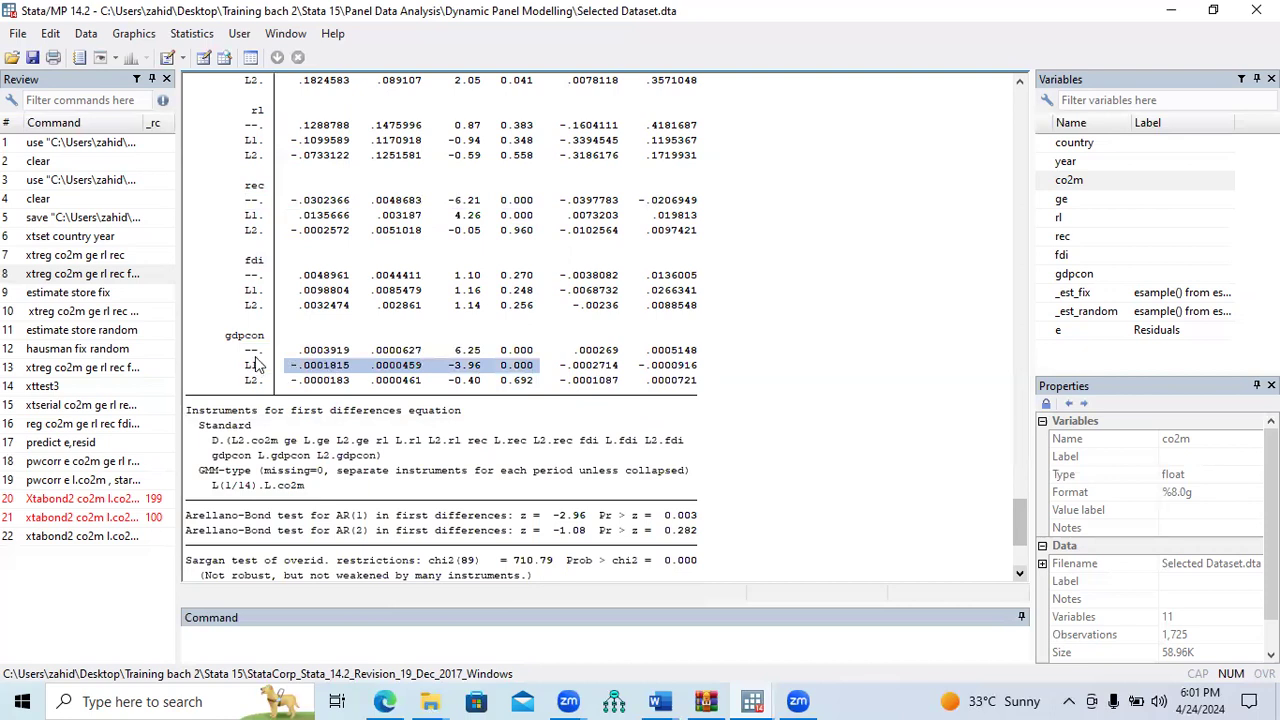
{"action": "left_click_drag", "start_coordinate": [268, 350], "coordinate": [245, 351]}
{"action": "left_click_drag", "start_coordinate": [408, 355], "coordinate": [517, 352]}
{"action": "left_click_drag", "start_coordinate": [255, 368], "coordinate": [532, 373]}
{"action": "left_click_drag", "start_coordinate": [535, 352], "coordinate": [252, 358]}
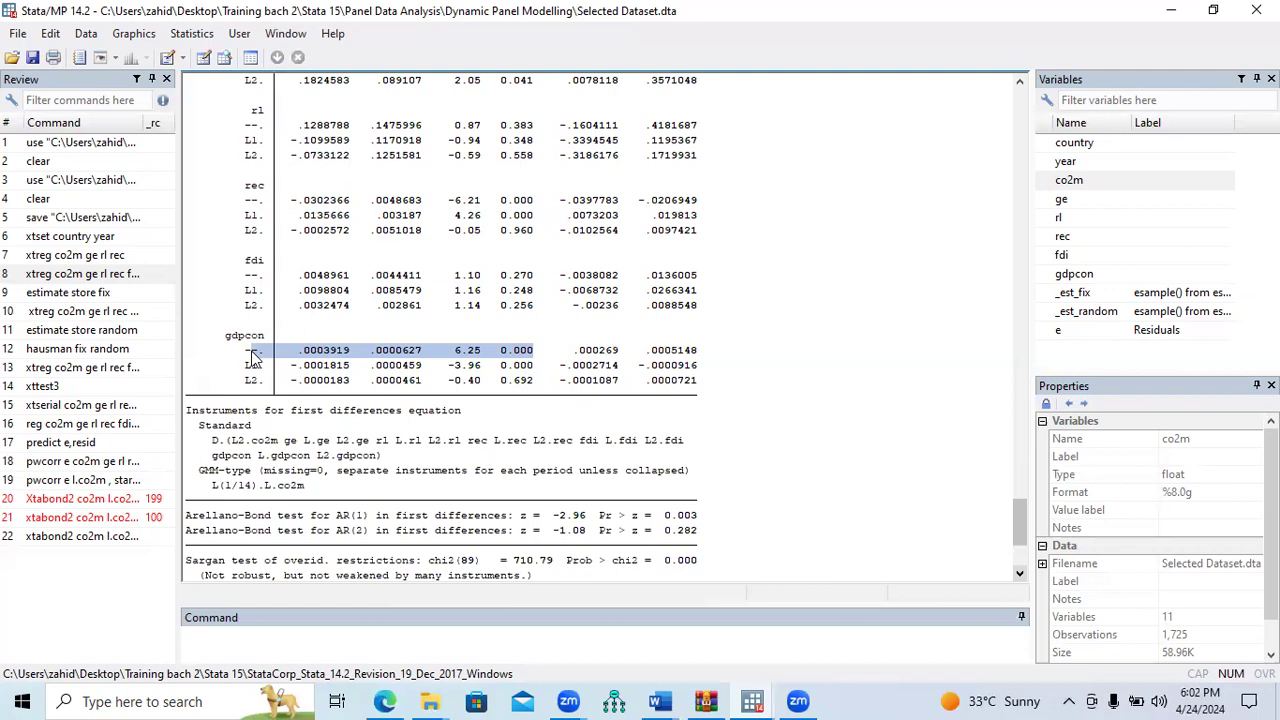
{"action": "left_click_drag", "start_coordinate": [286, 366], "coordinate": [376, 368]}
{"action": "left_click_drag", "start_coordinate": [455, 373], "coordinate": [530, 368]}
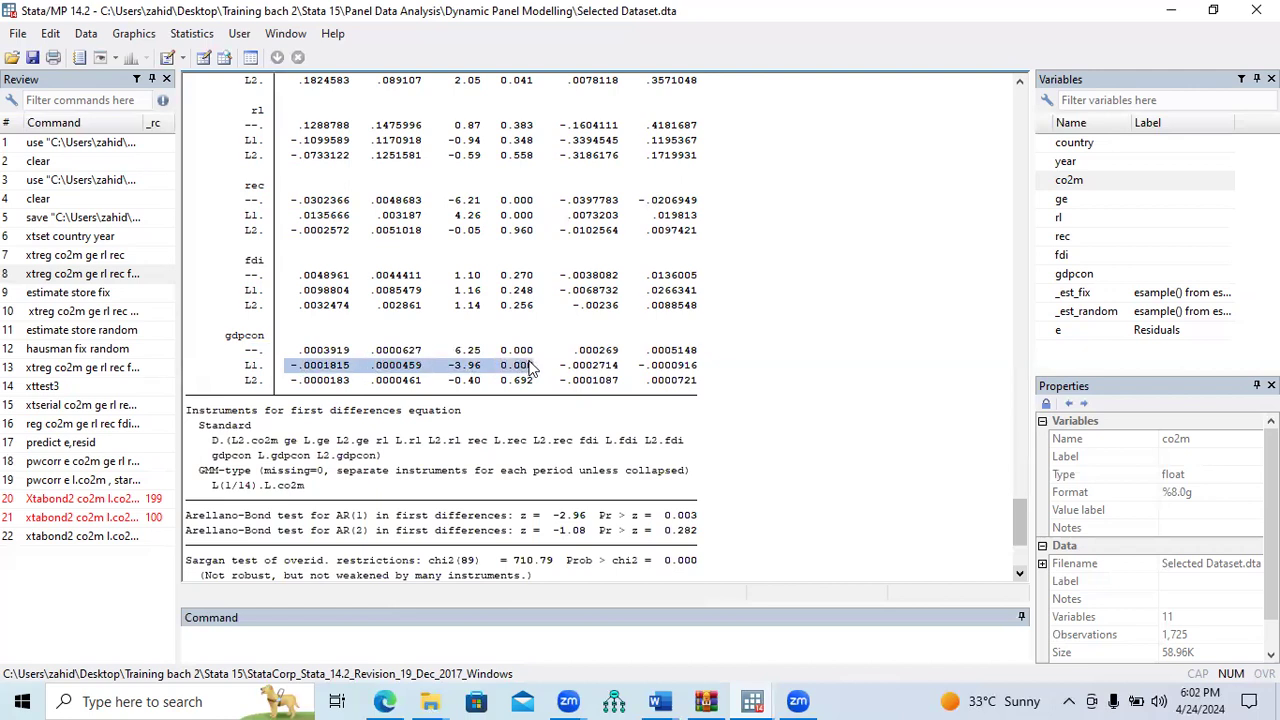
{"action": "left_click_drag", "start_coordinate": [531, 368], "coordinate": [533, 368]}
Locate the Arellano-Bond tests below the coefficient table and examine the AR(1) and AR(2) lines in first differences.
{"action": "left_click", "coordinate": [1020, 574]}
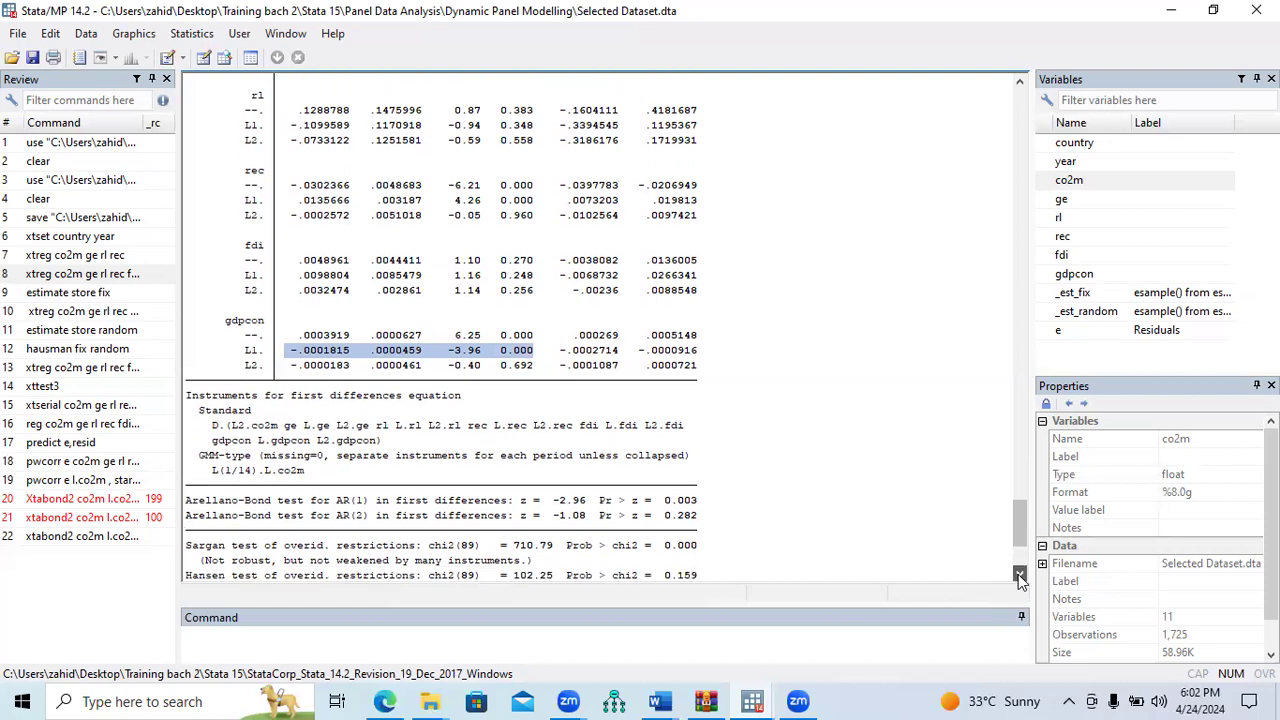
{"action": "left_click", "coordinate": [1020, 577]}
{"action": "left_click", "coordinate": [1020, 577]}
{"action": "left_click", "coordinate": [1020, 577]}
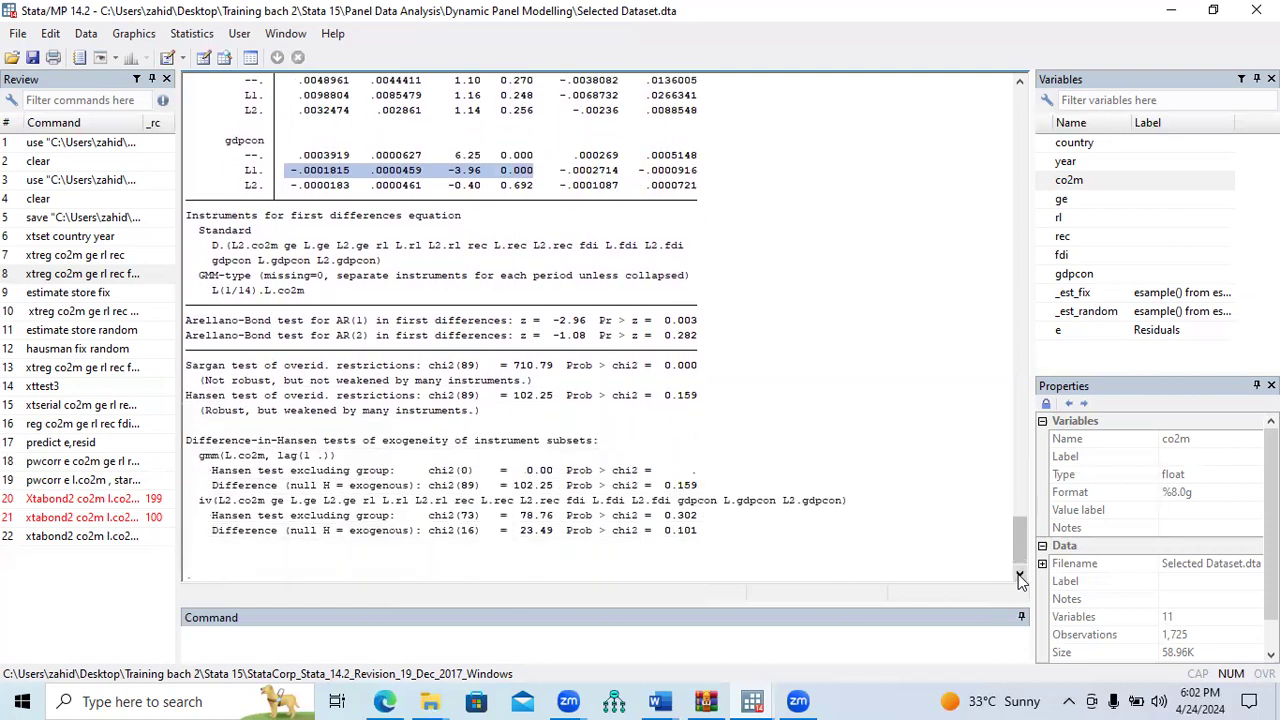
{"action": "left_click", "coordinate": [1020, 577]}
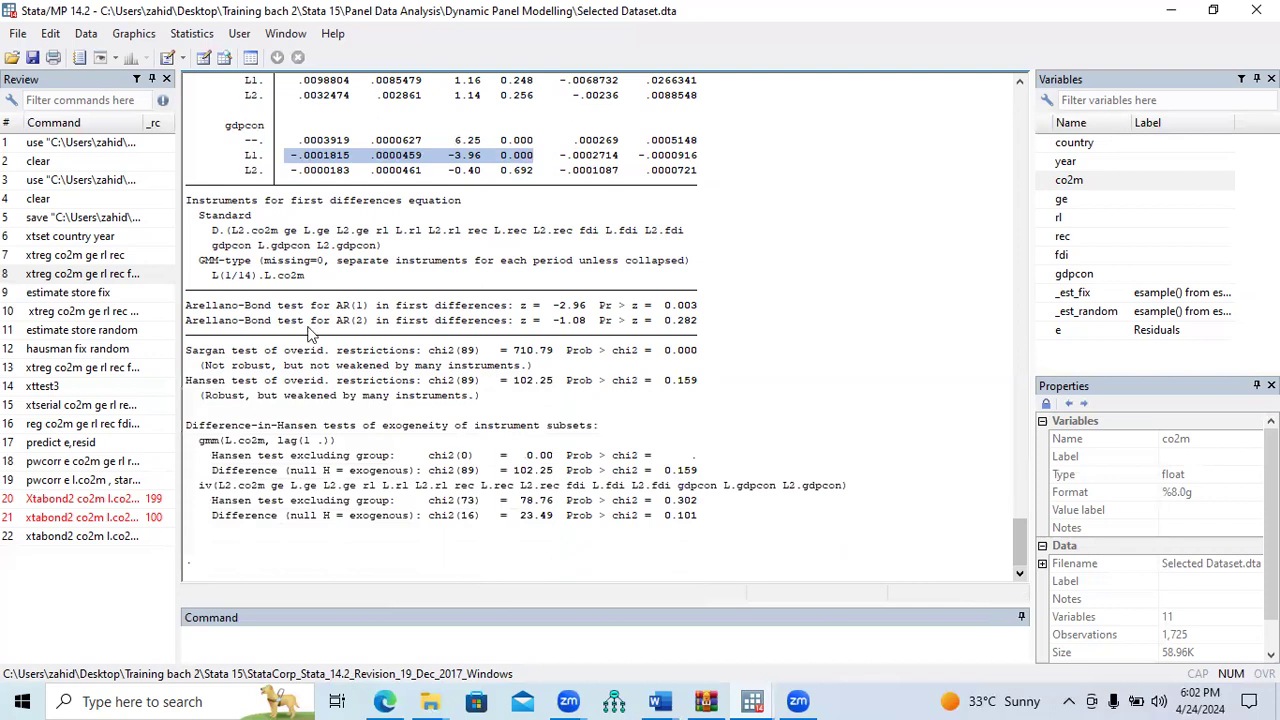
{"action": "left_click_drag", "start_coordinate": [186, 313], "coordinate": [305, 314]}
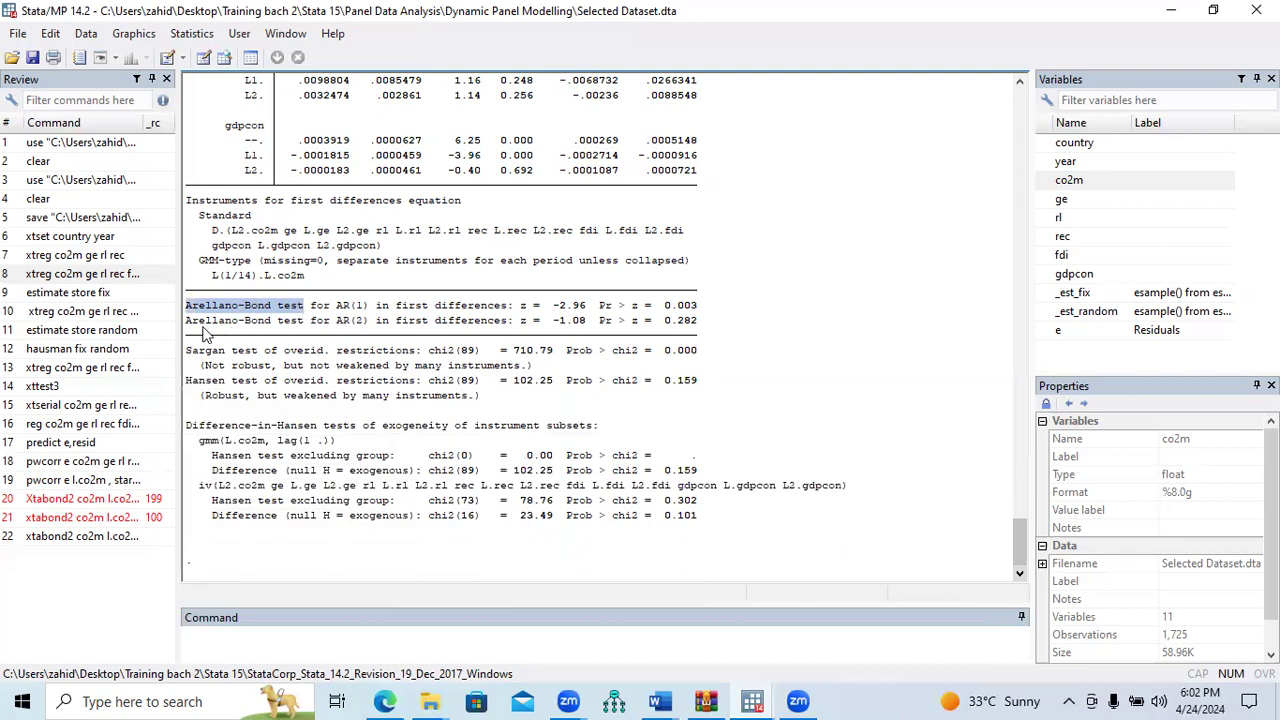
{"action": "left_click_drag", "start_coordinate": [186, 326], "coordinate": [700, 326]}
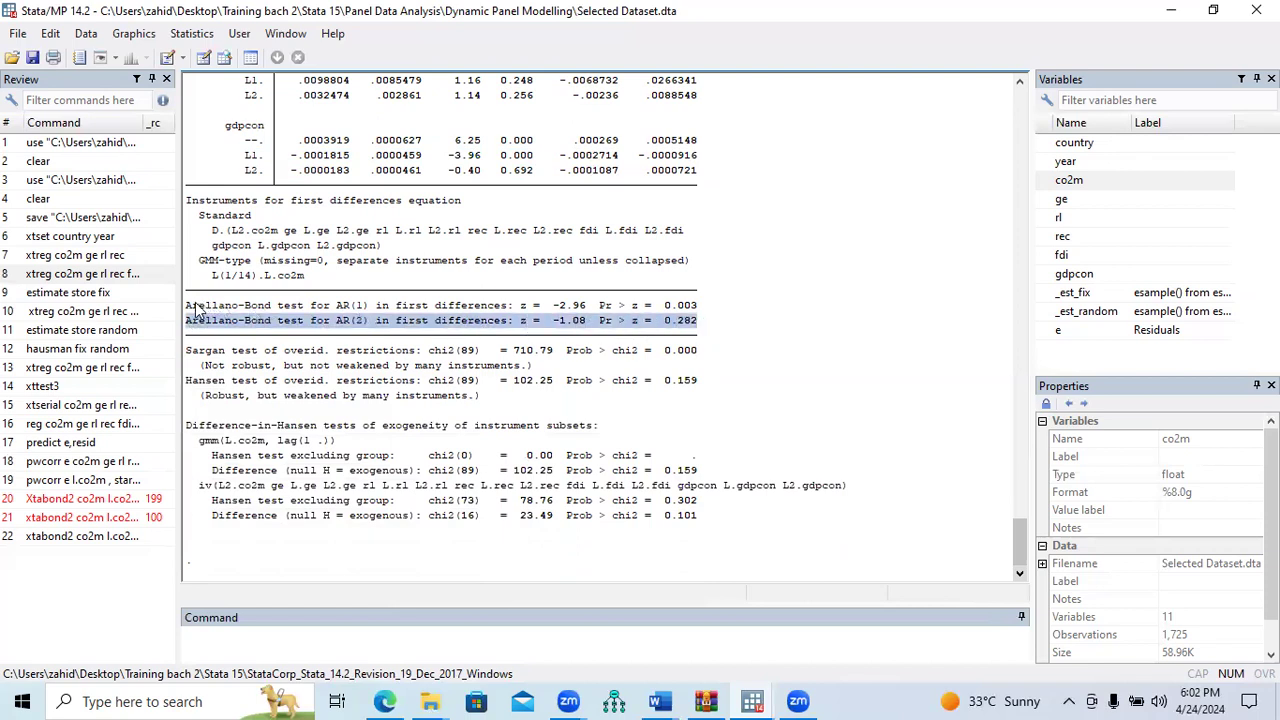
{"action": "left_click_drag", "start_coordinate": [271, 307], "coordinate": [191, 321]}
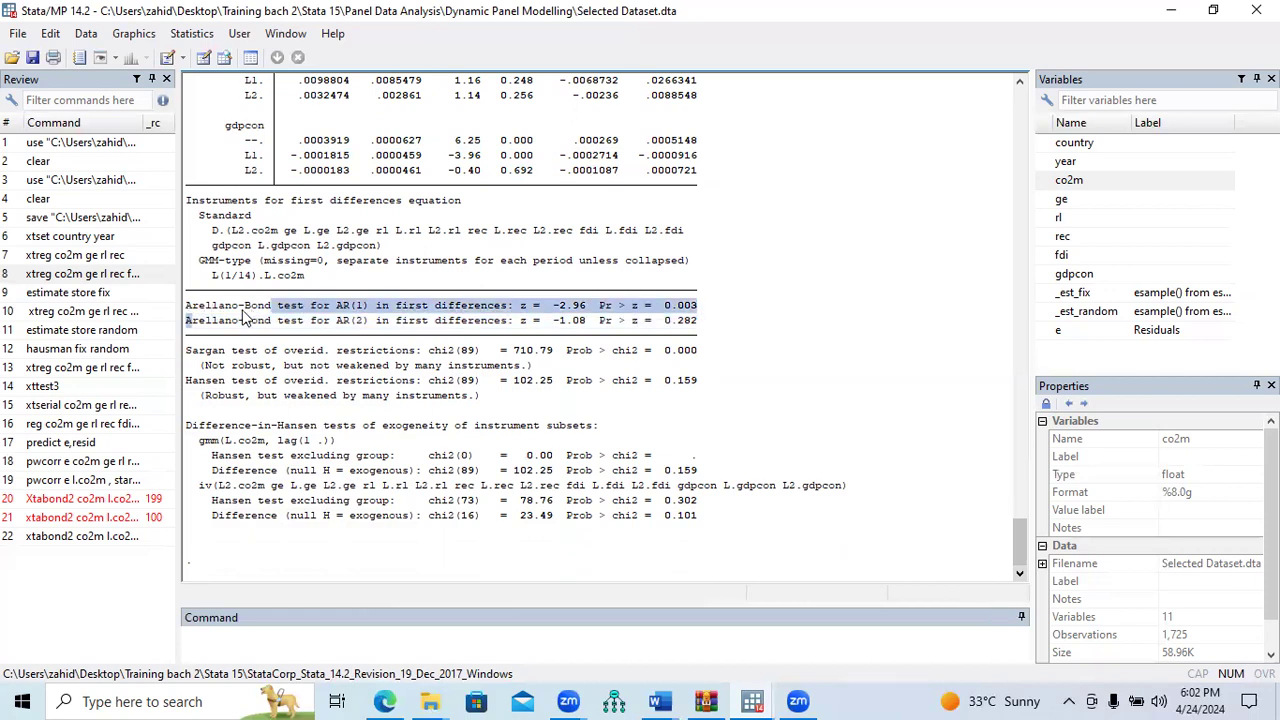
{"action": "left_click_drag", "start_coordinate": [287, 302], "coordinate": [700, 309]}
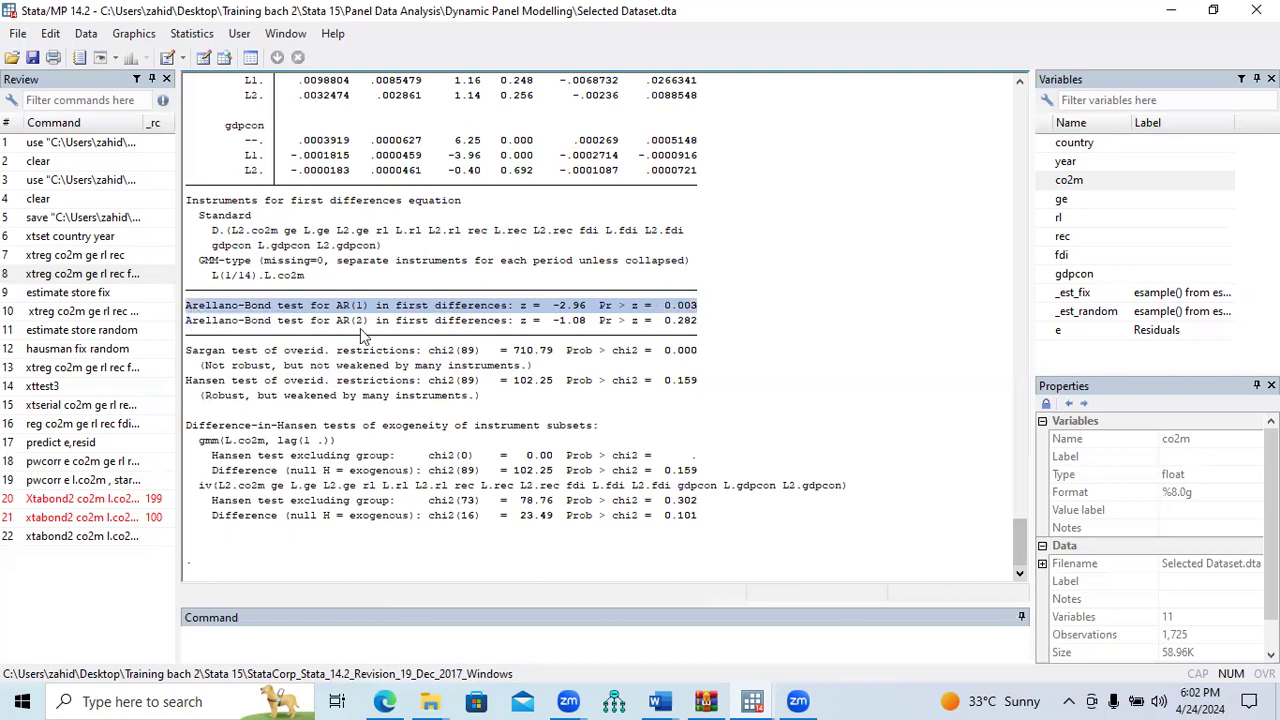
Compare the AR(2) test statistic and p-value with the AR(1) line to judge second-order serial correlation.
{"action": "left_click_drag", "start_coordinate": [179, 318], "coordinate": [235, 318]}
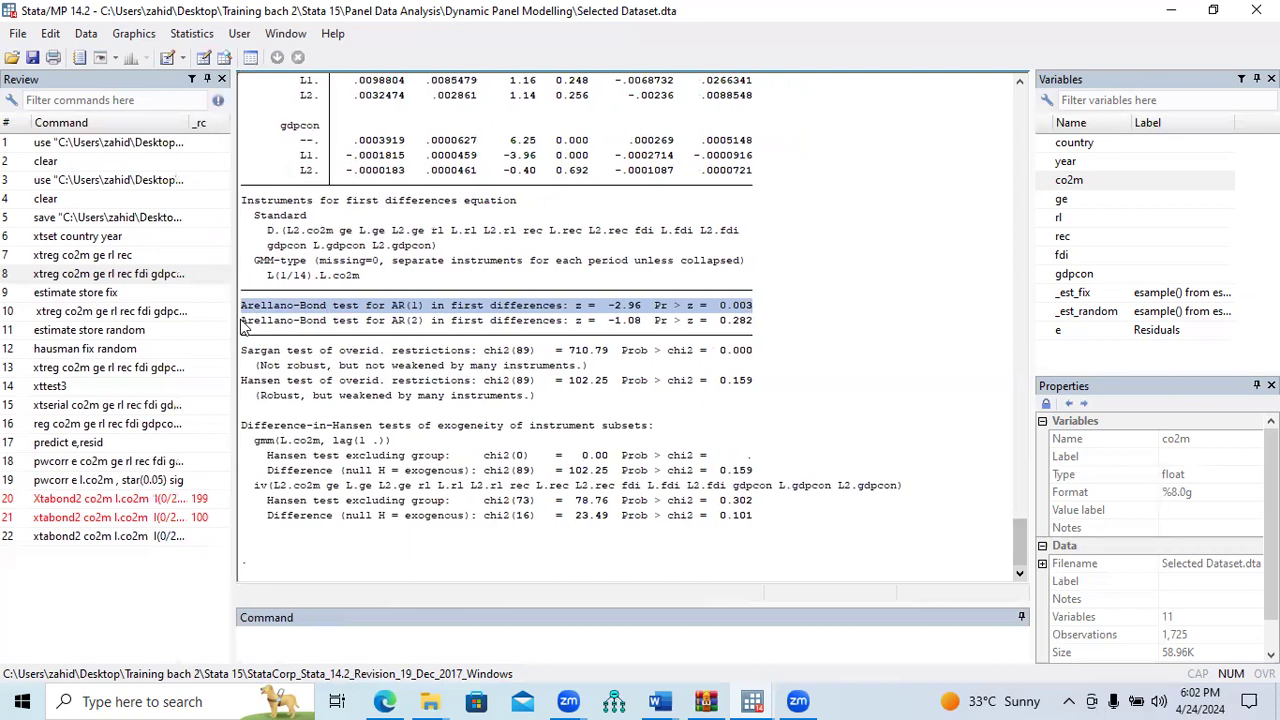
{"action": "left_click_drag", "start_coordinate": [242, 321], "coordinate": [455, 321]}
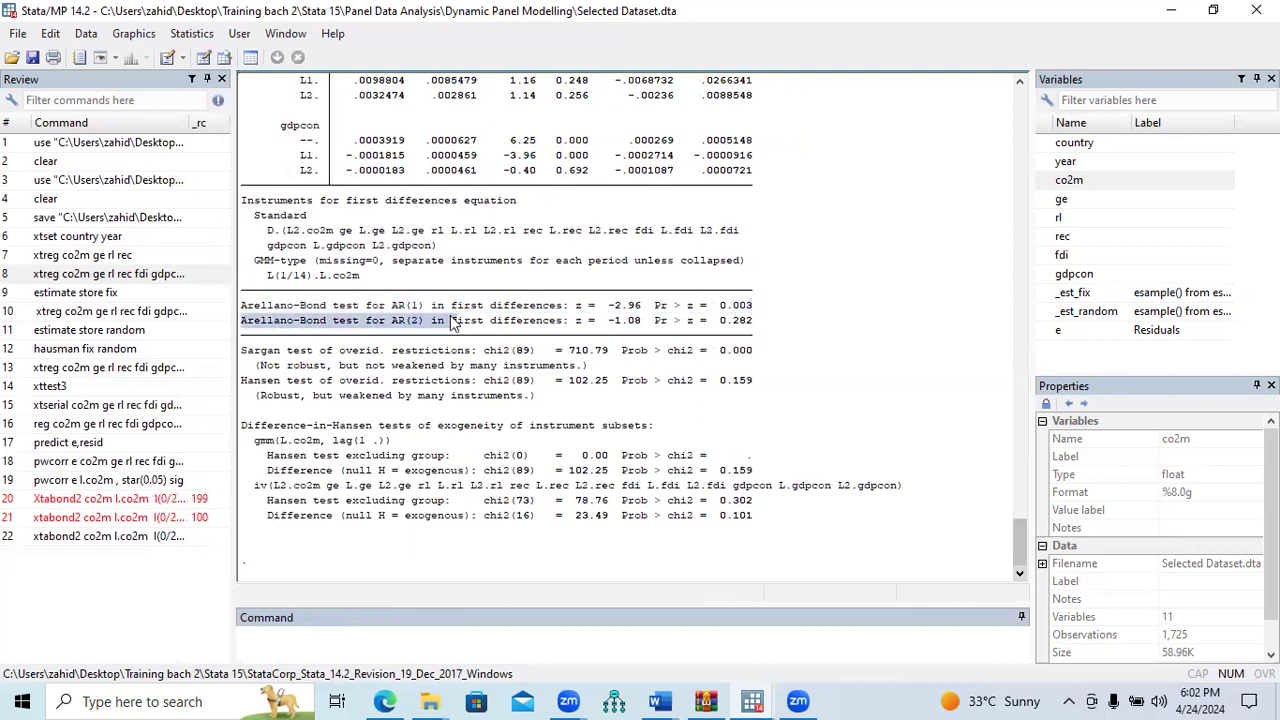
{"action": "left_click_drag", "start_coordinate": [698, 335], "coordinate": [745, 323]}
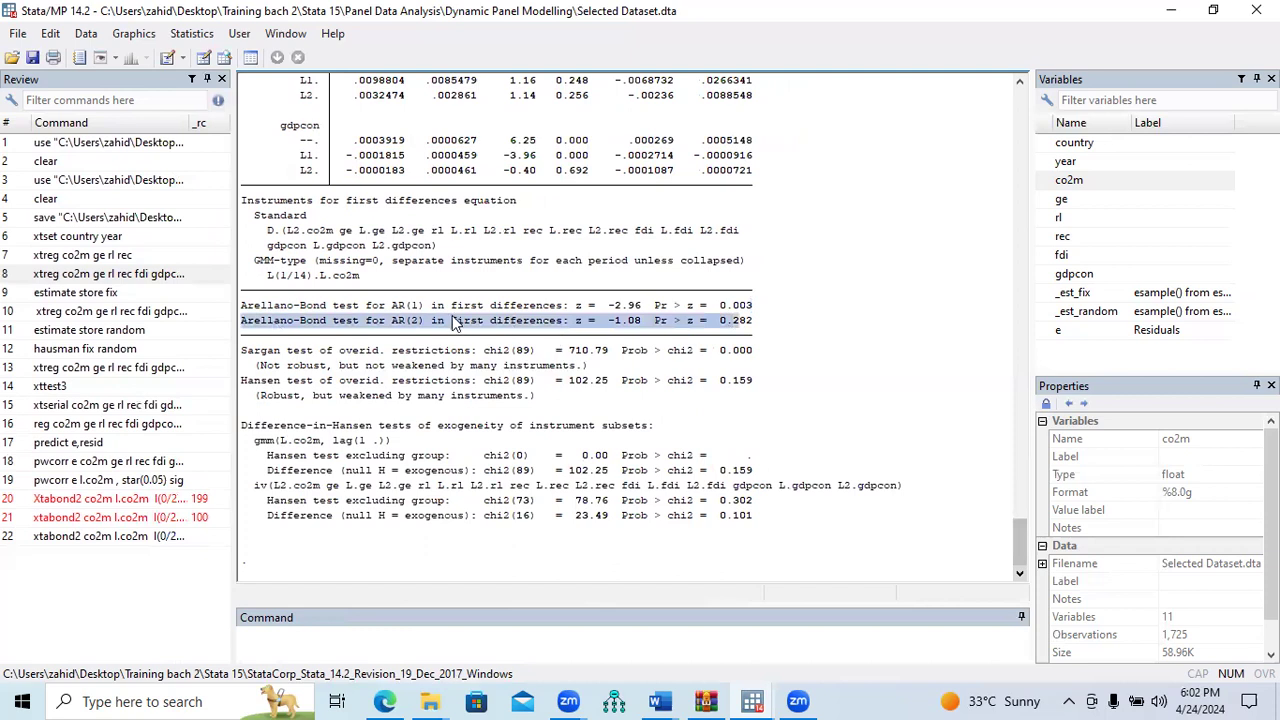
{"action": "left_click_drag", "start_coordinate": [424, 309], "coordinate": [391, 310]}
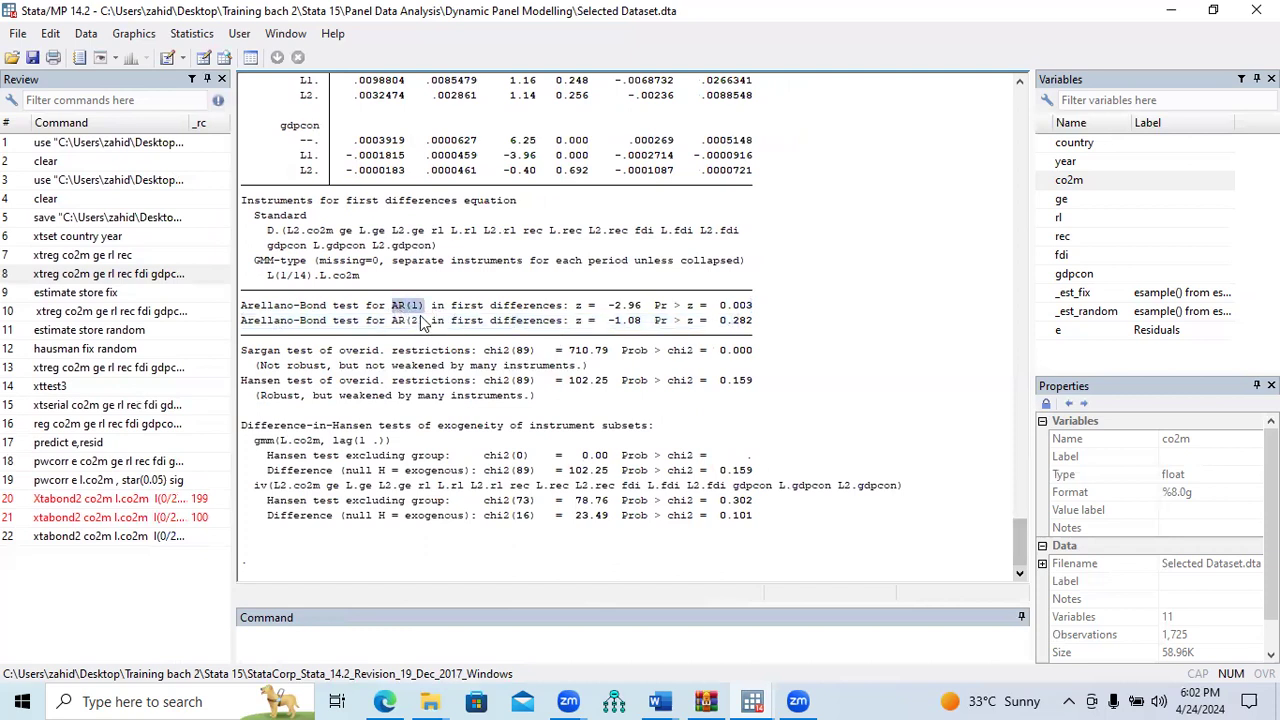
{"action": "double_click", "coordinate": [395, 322]}
{"action": "left_click", "coordinate": [395, 320]}
{"action": "left_click_drag", "start_coordinate": [395, 320], "coordinate": [752, 326]}
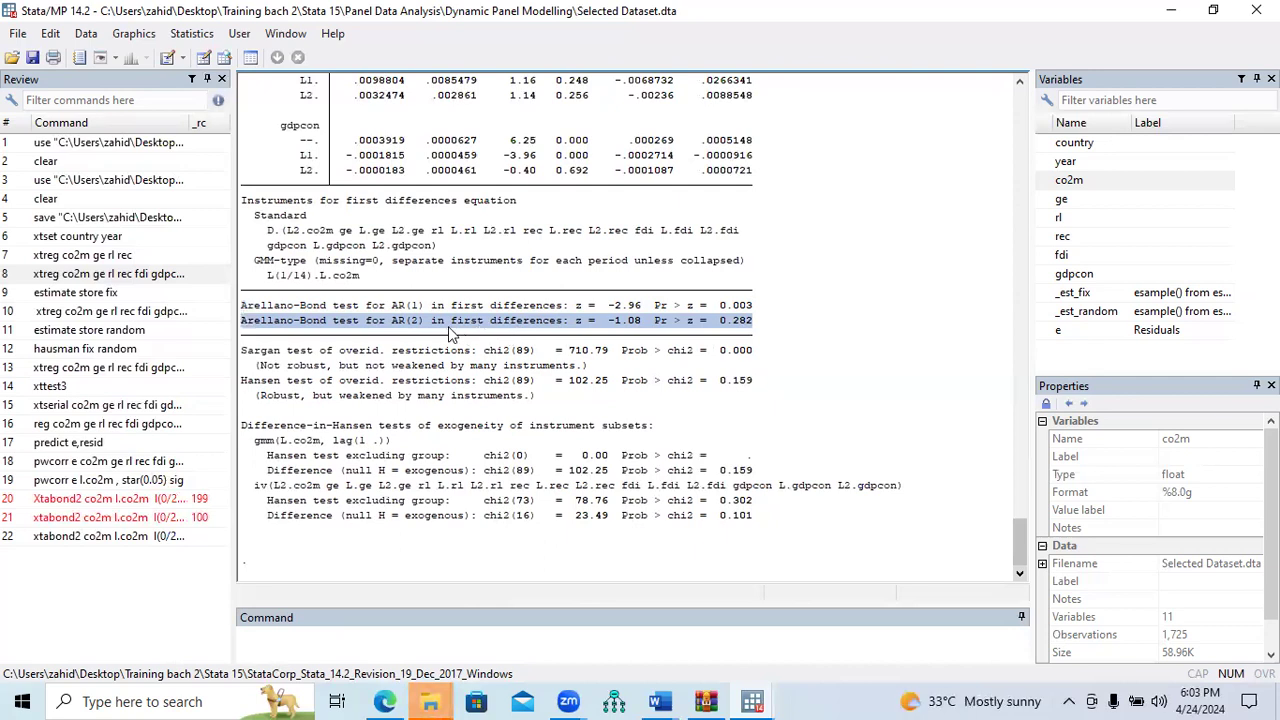
{"action": "left_click", "coordinate": [620, 413]}
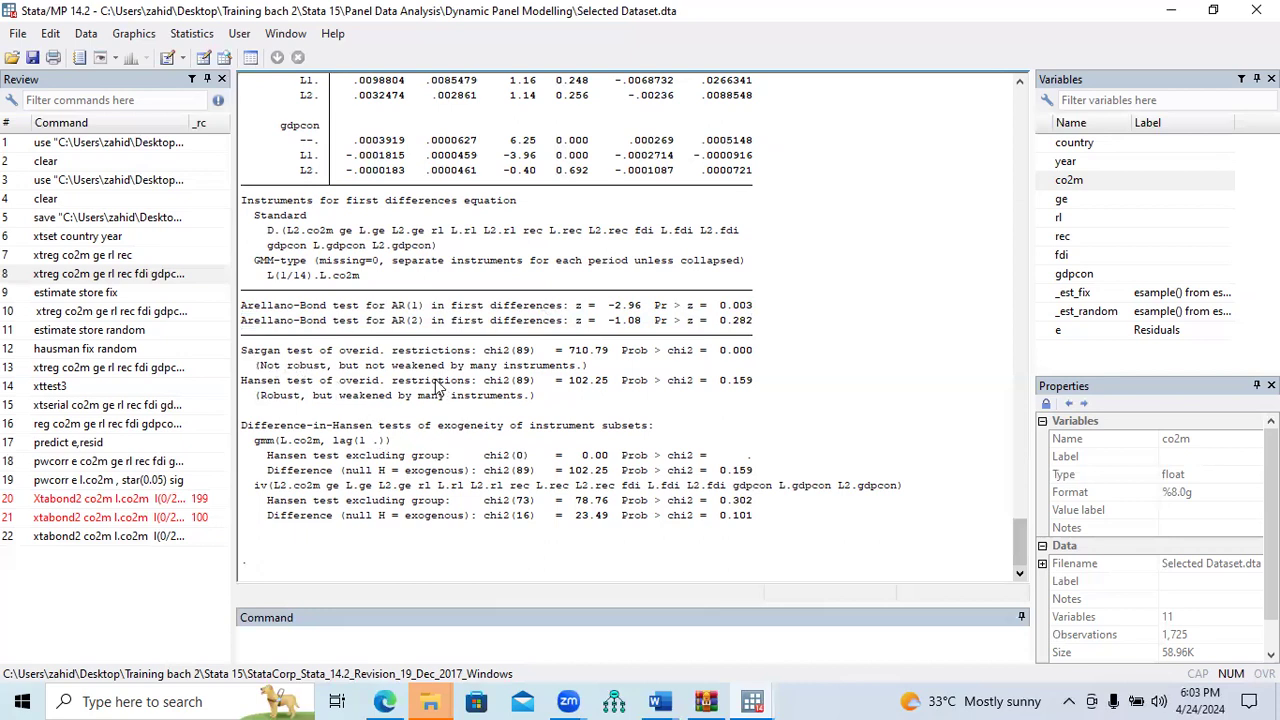
Examine the Sargan test of overidentifying restrictions, its p-value and its note on robustness and many instruments.
{"action": "left_click_drag", "start_coordinate": [367, 366], "coordinate": [584, 367]}
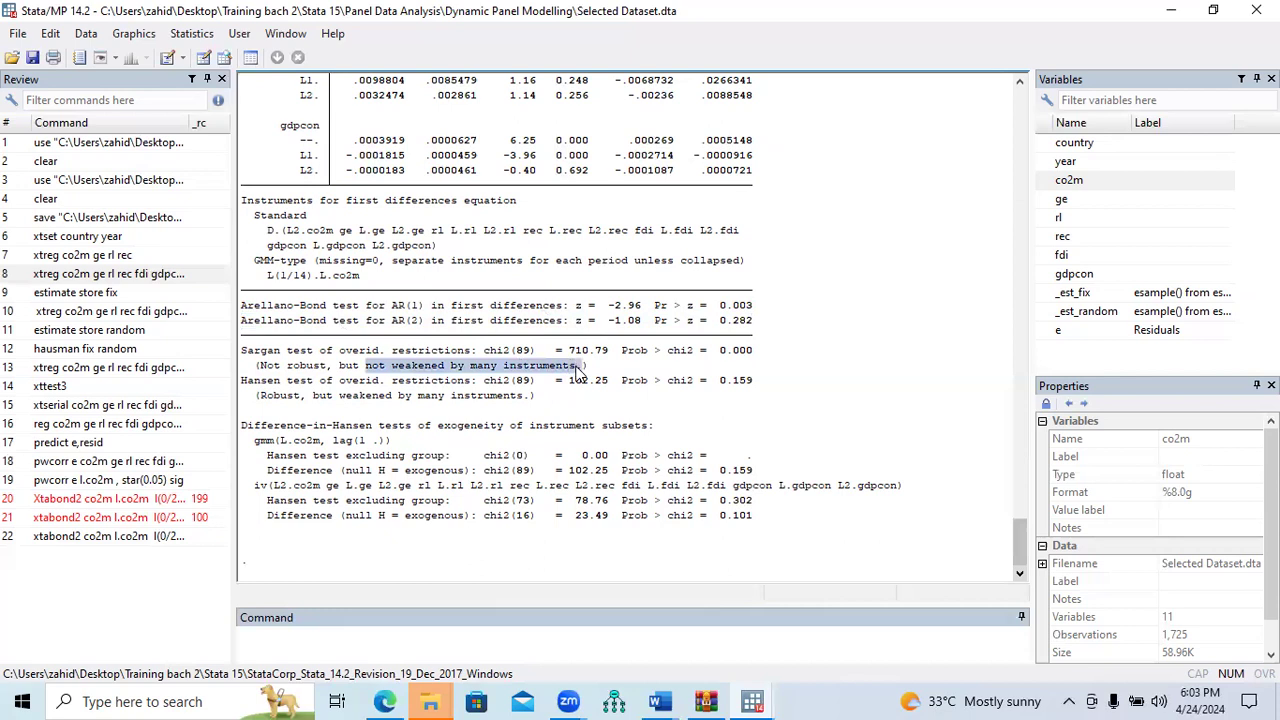
{"action": "left_click", "coordinate": [322, 370]}
{"action": "left_click_drag", "start_coordinate": [244, 350], "coordinate": [519, 365]}
{"action": "left_click_drag", "start_coordinate": [590, 355], "coordinate": [700, 356]}
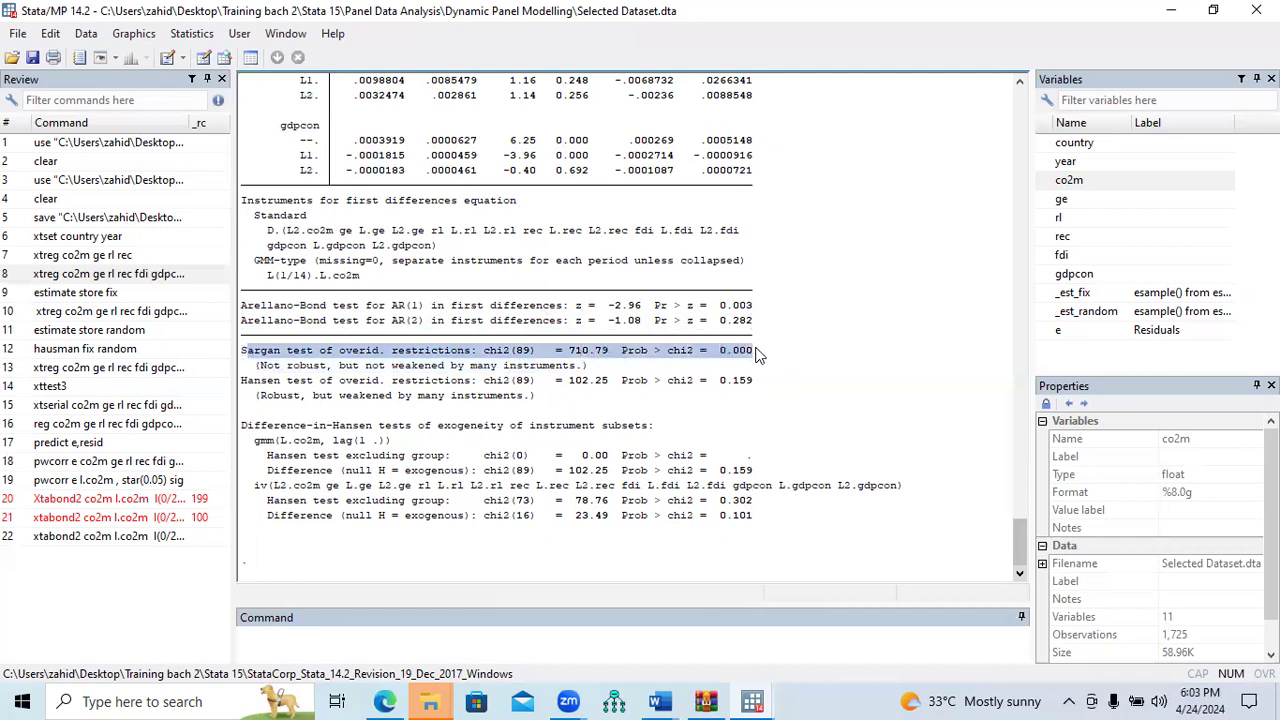
Compare the Hansen overidentification test's chi2 and p-value with the Sargan test's result.
{"action": "left_click_drag", "start_coordinate": [243, 381], "coordinate": [519, 390]}
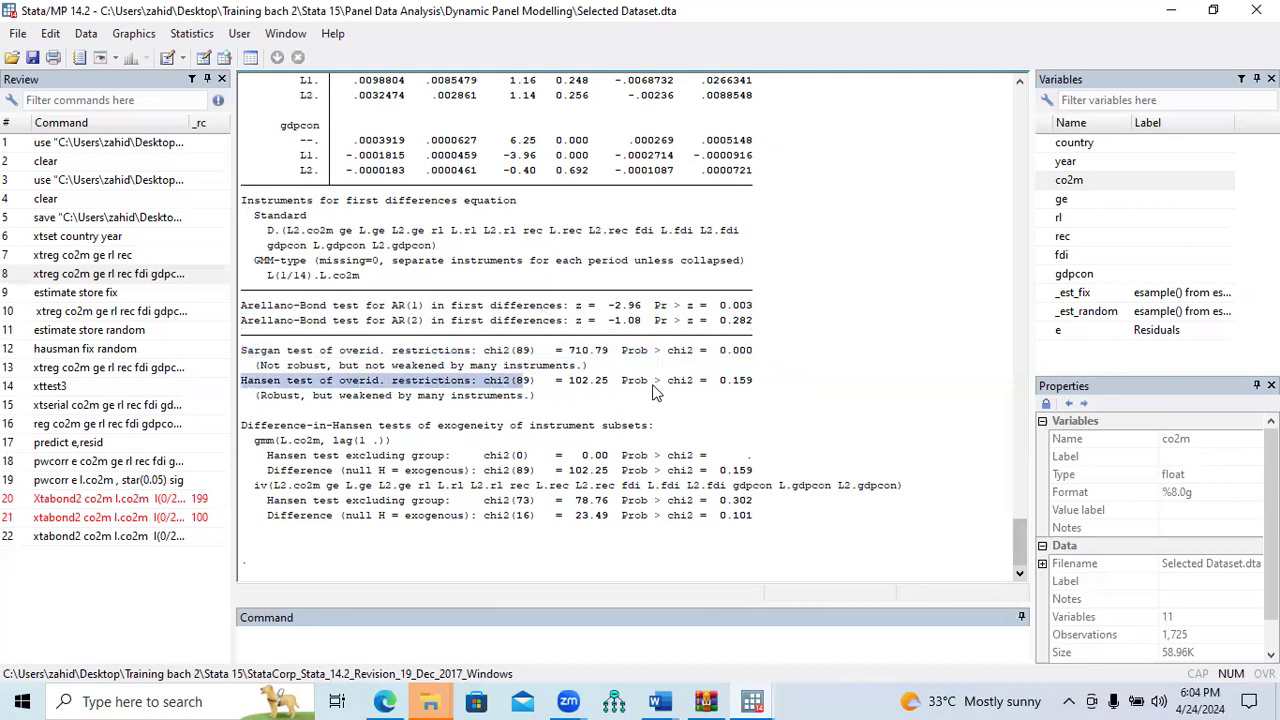
{"action": "left_click_drag", "start_coordinate": [623, 384], "coordinate": [756, 386]}
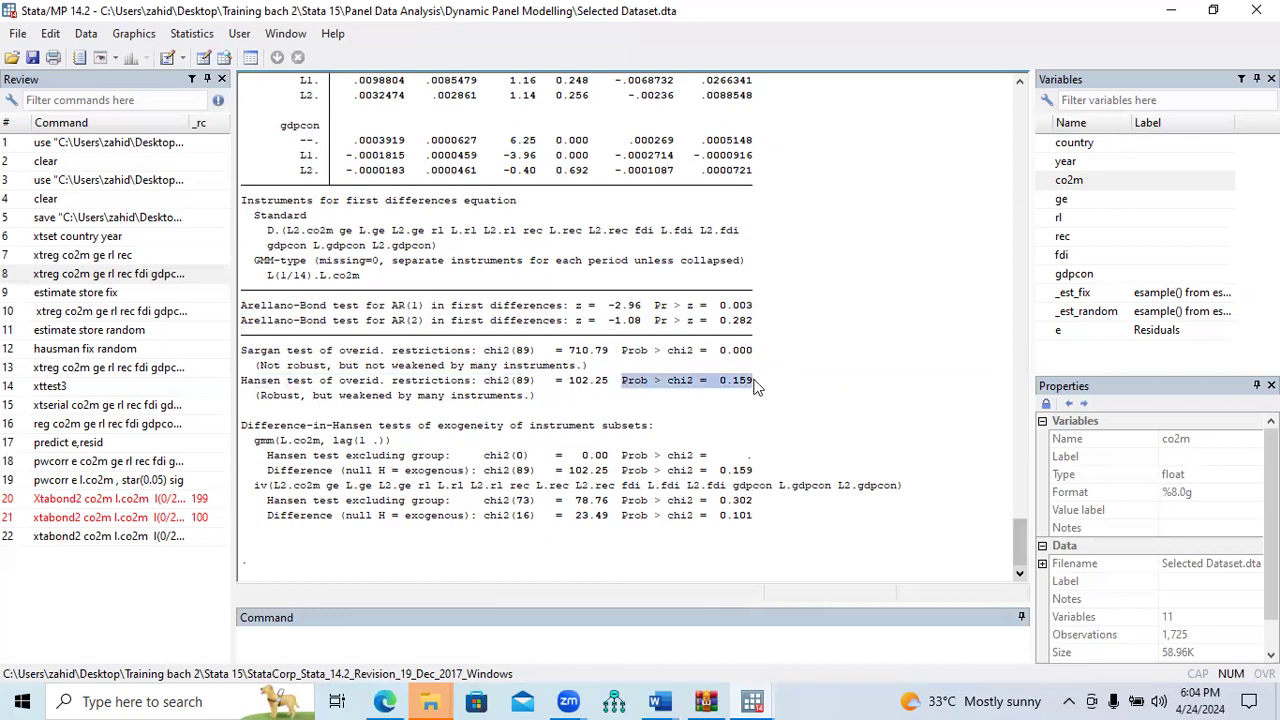
{"action": "left_click_drag", "start_coordinate": [707, 352], "coordinate": [749, 358]}
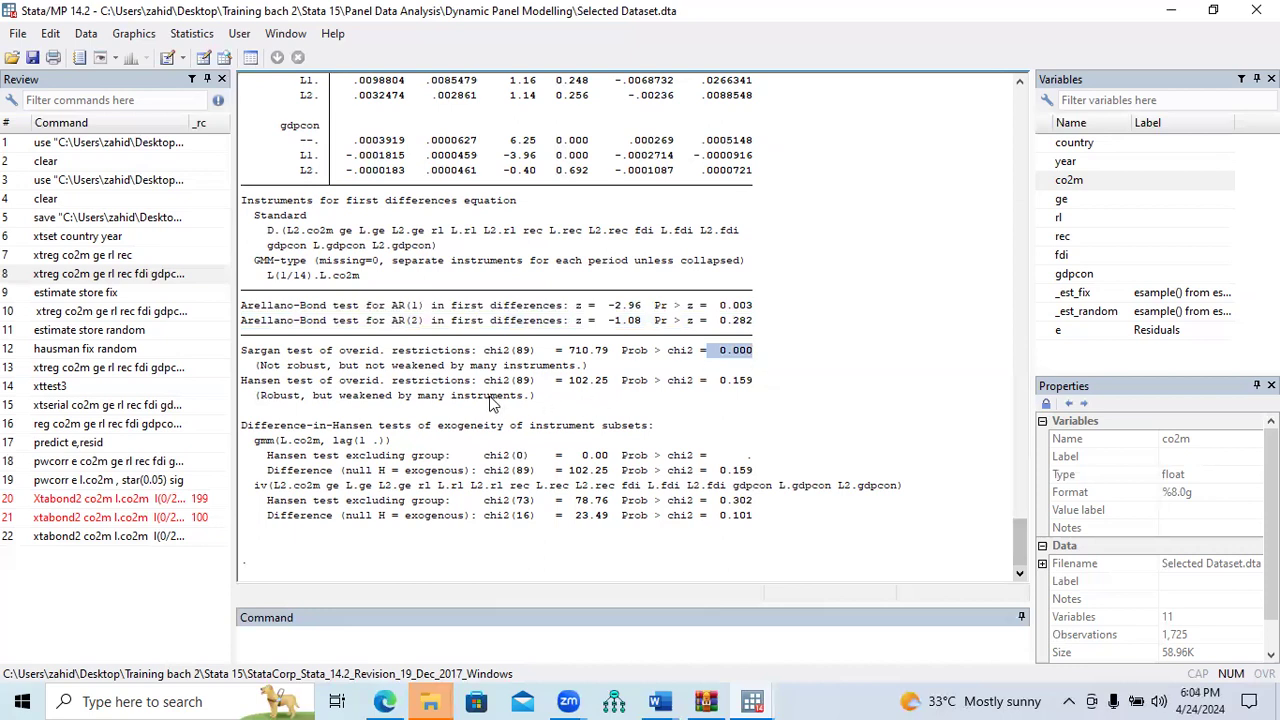
{"action": "left_click_drag", "start_coordinate": [568, 384], "coordinate": [748, 385]}
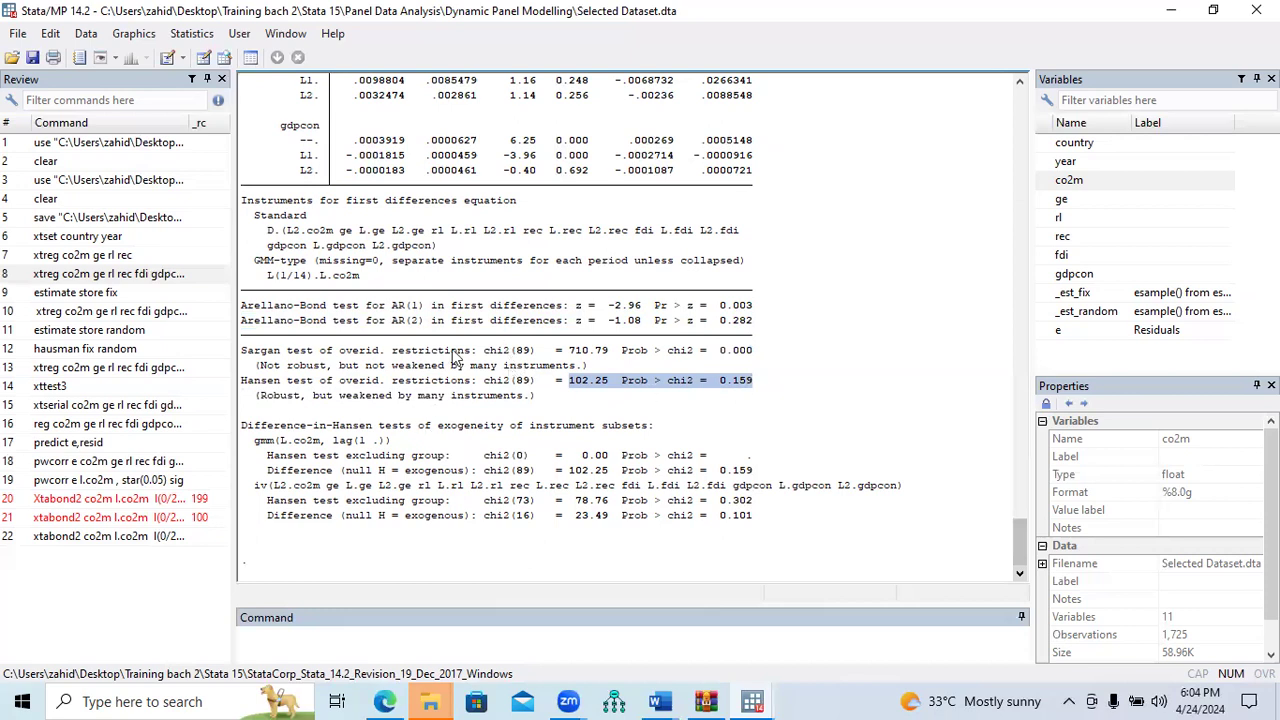
{"action": "left_click_drag", "start_coordinate": [243, 350], "coordinate": [613, 400]}
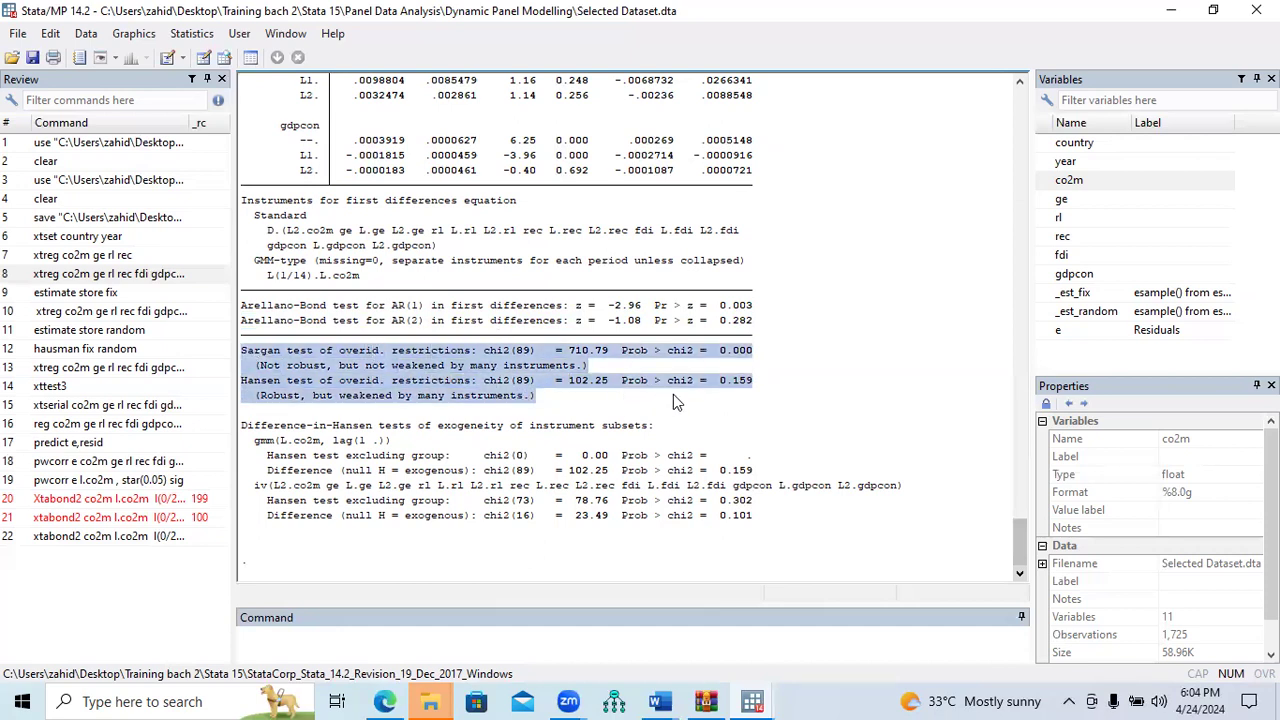
{"action": "left_click", "coordinate": [673, 394]}
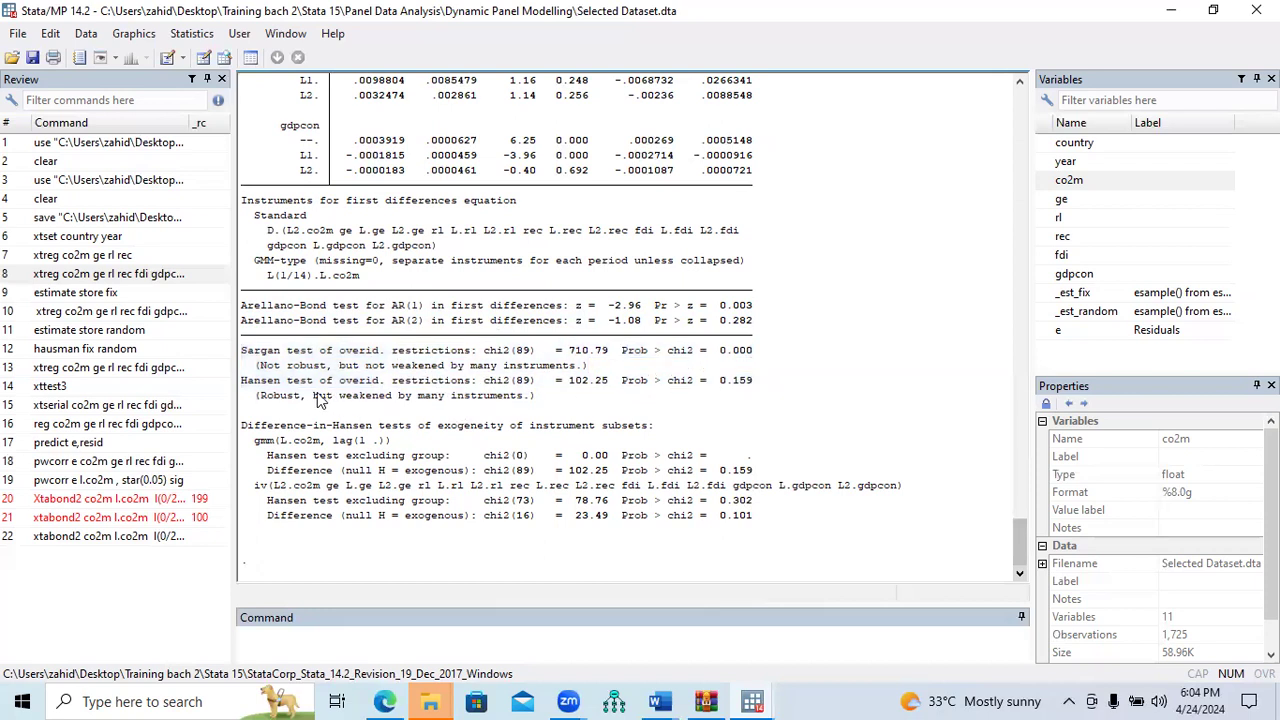
Review the Sargan and Hansen overidentification lines again, along with the block of tests beneath them, focusing on the Hansen p-value.
{"action": "left_click_drag", "start_coordinate": [242, 381], "coordinate": [618, 372]}
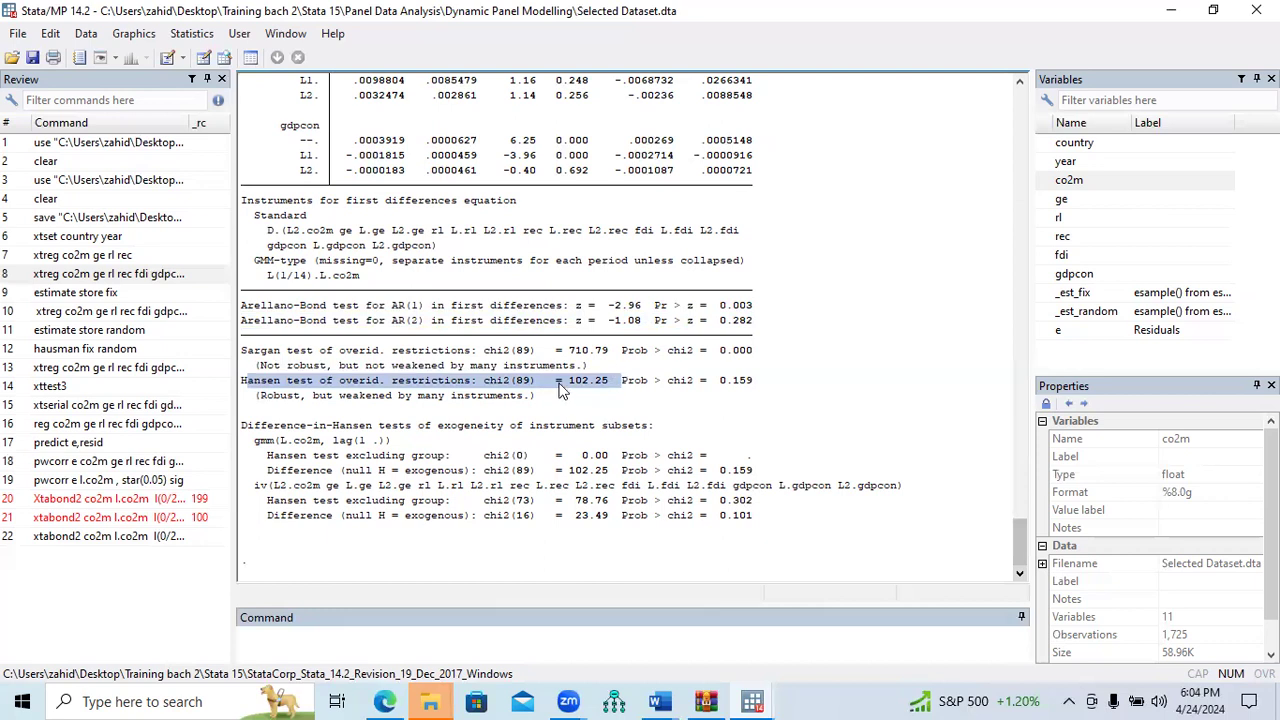
{"action": "left_click_drag", "start_coordinate": [257, 355], "coordinate": [517, 345]}
{"action": "left_click_drag", "start_coordinate": [302, 383], "coordinate": [460, 390]}
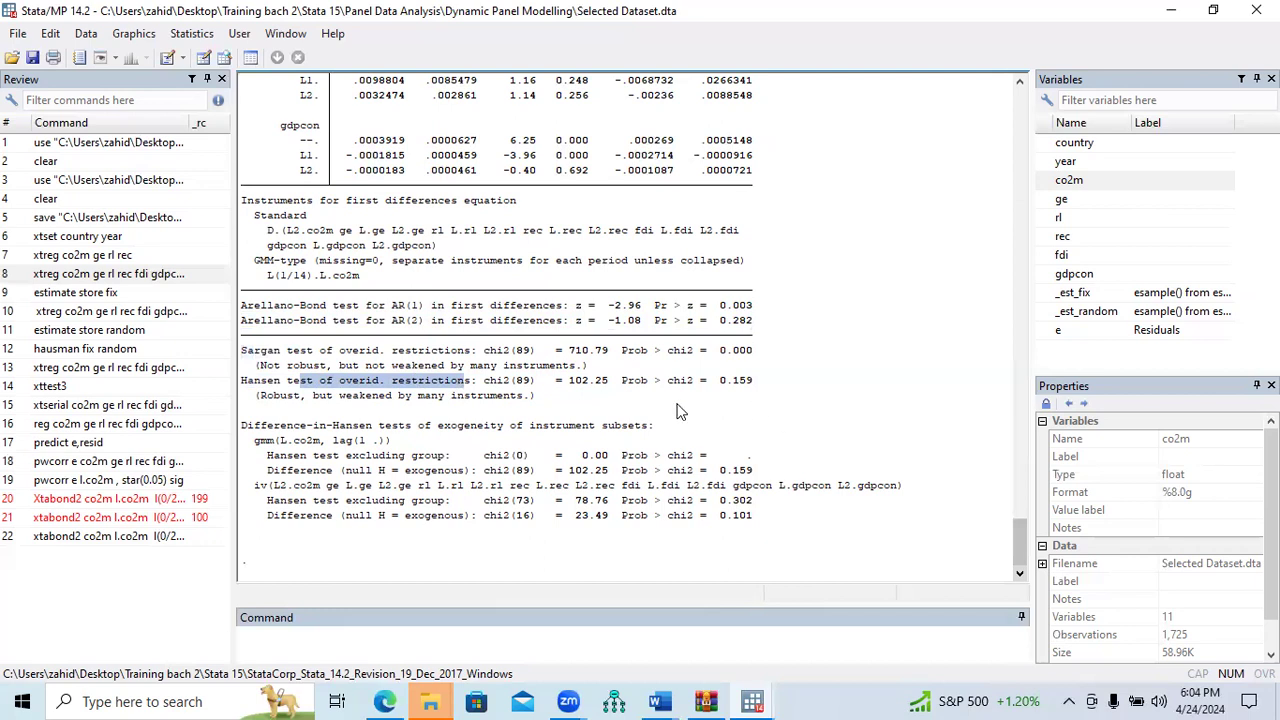
{"action": "left_click_drag", "start_coordinate": [250, 352], "coordinate": [754, 522]}
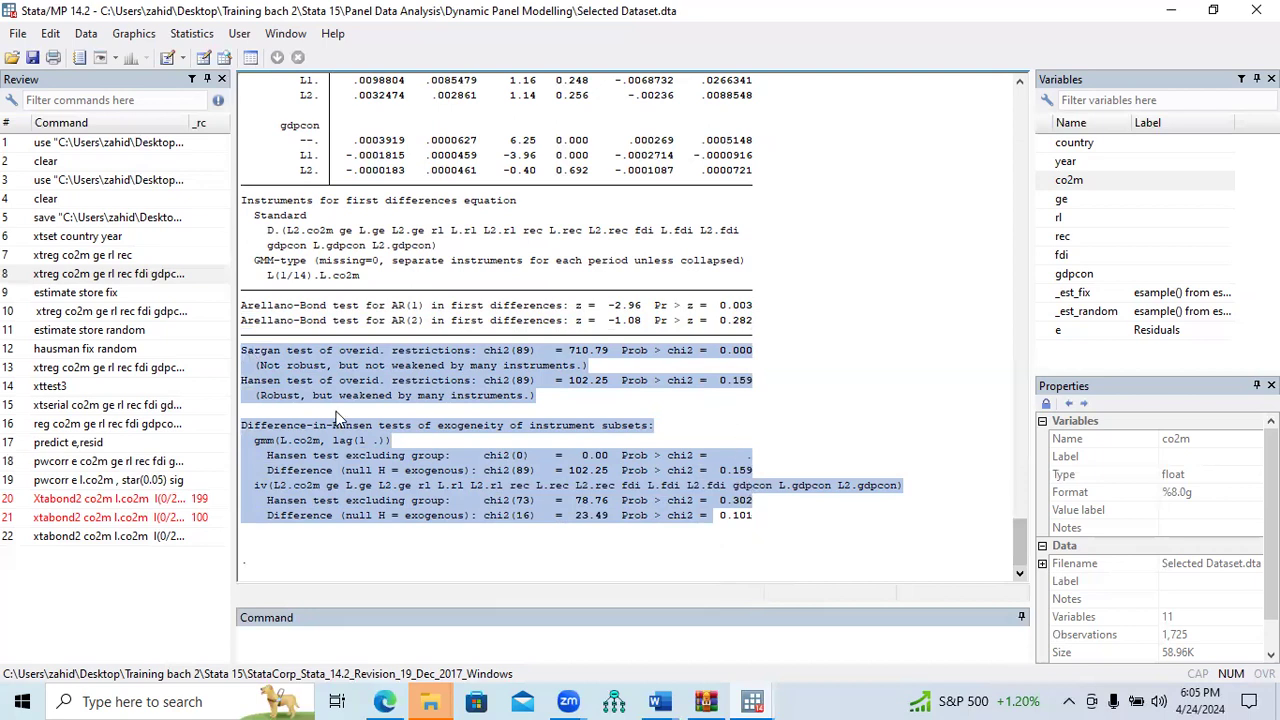
{"action": "left_click", "coordinate": [296, 398]}
{"action": "left_click_drag", "start_coordinate": [273, 381], "coordinate": [478, 383]}
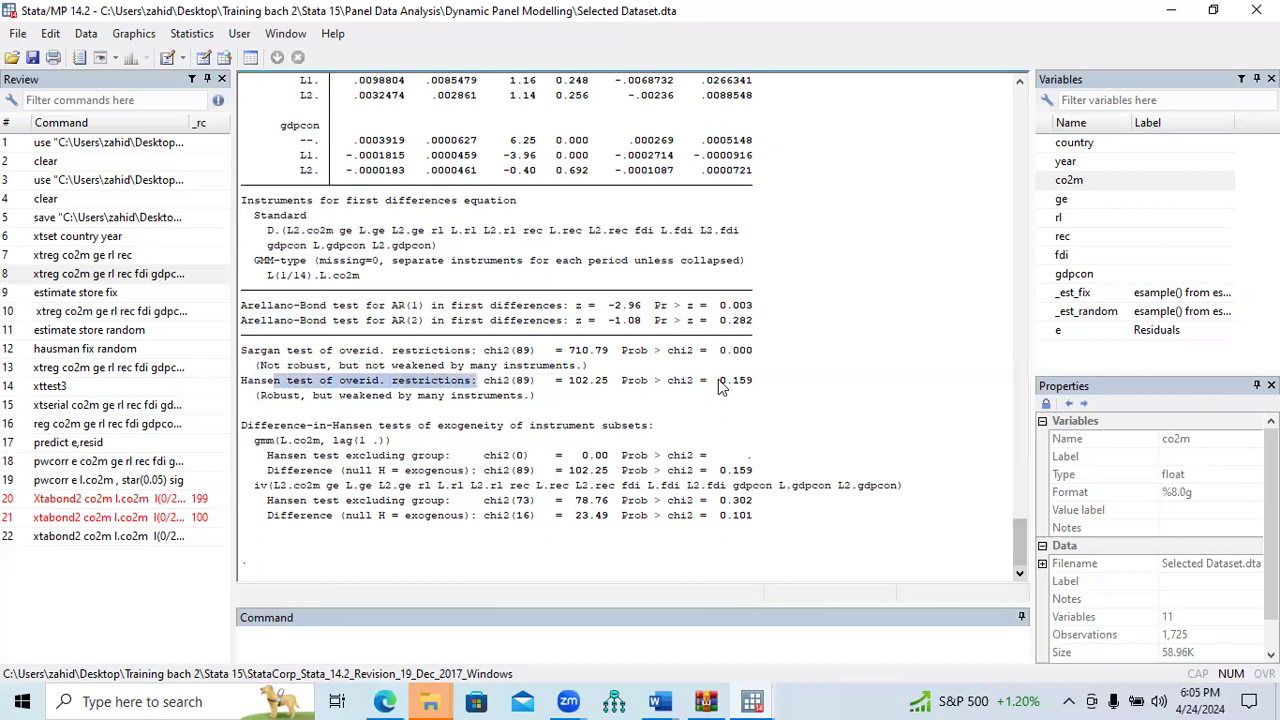
{"action": "left_click_drag", "start_coordinate": [717, 380], "coordinate": [753, 388]}
Examine the difference-in-Hansen exogeneity tests and their p-values for the gmm and iv instrument subsets.
{"action": "left_click_drag", "start_coordinate": [262, 458], "coordinate": [440, 460]}
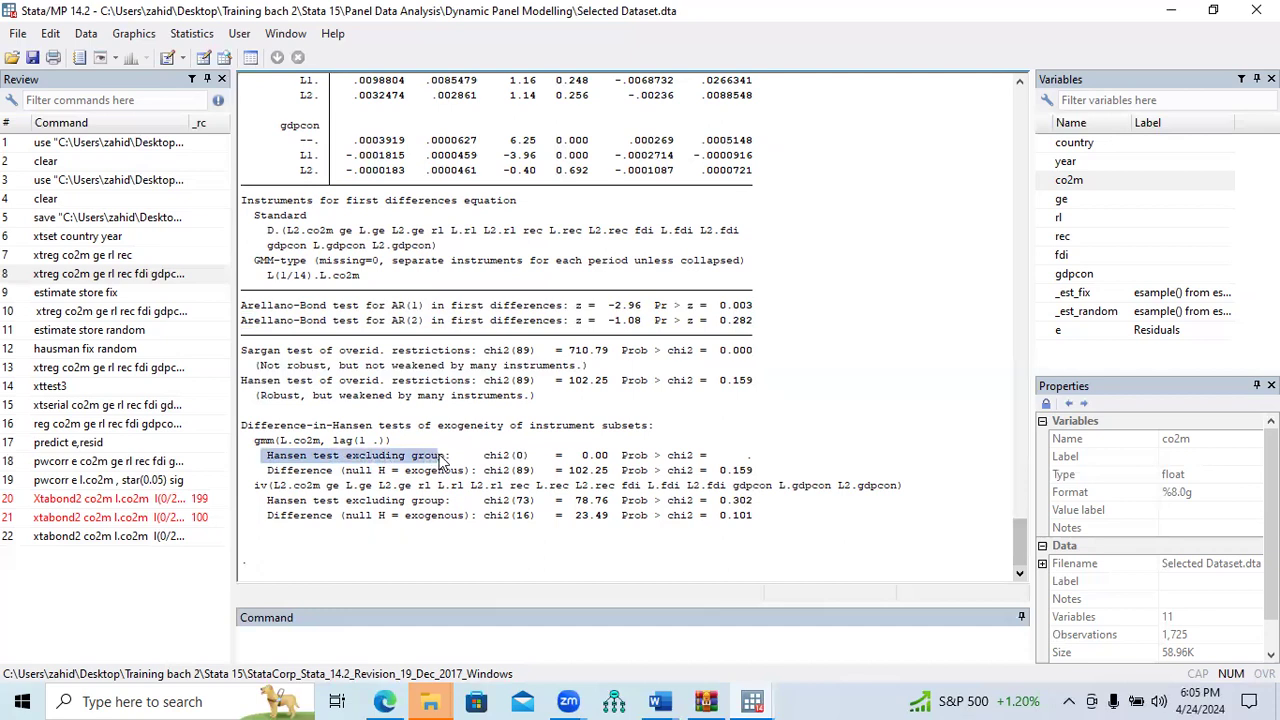
{"action": "left_click", "coordinate": [727, 475]}
{"action": "double_click", "coordinate": [727, 475]}
{"action": "left_click_drag", "start_coordinate": [265, 500], "coordinate": [335, 527]}
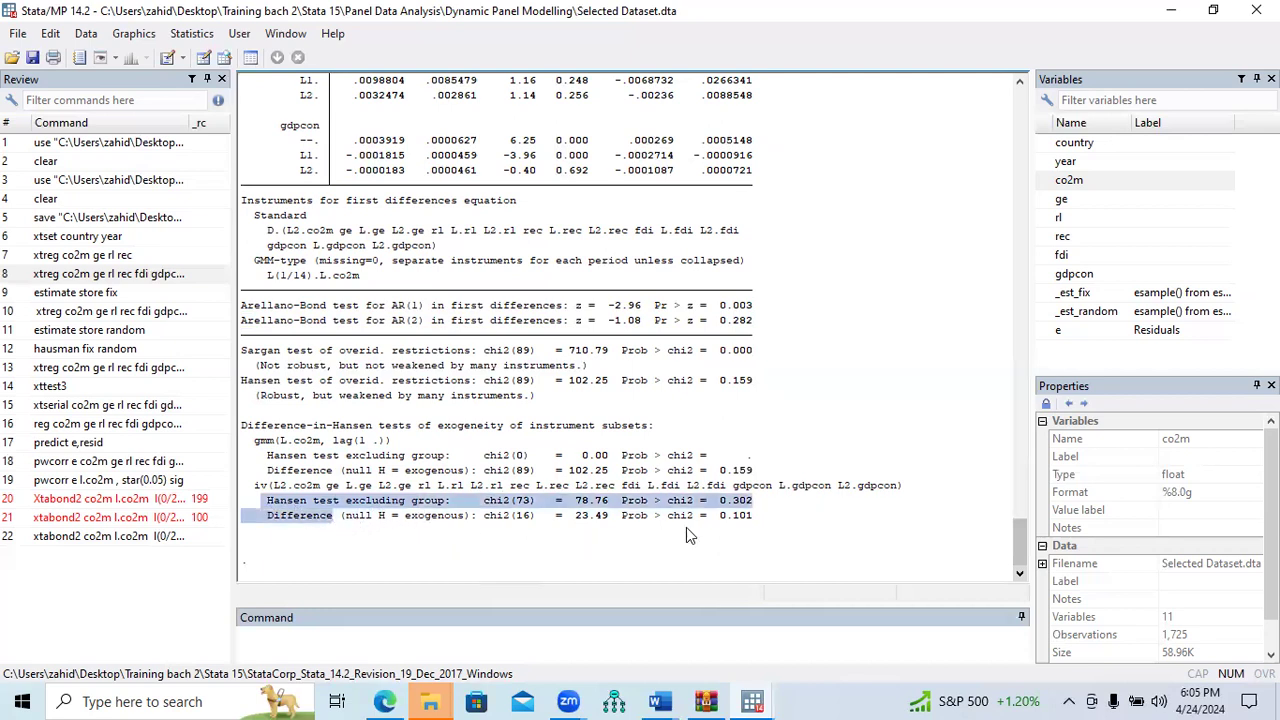
{"action": "left_click_drag", "start_coordinate": [716, 516], "coordinate": [748, 516]}
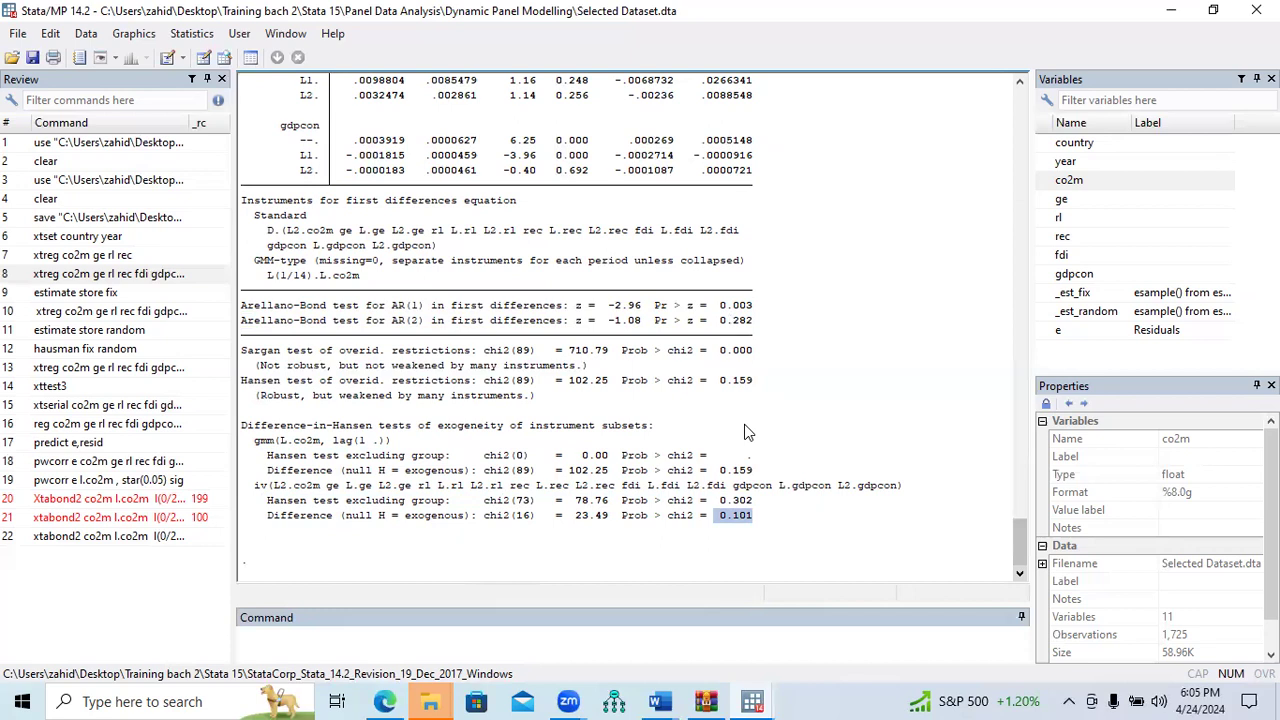
Copy the last successful xtabond2 command for co2m from the results and paste it as a new command for editing.
{"action": "left_click_drag", "start_coordinate": [1012, 540], "coordinate": [1012, 467]}
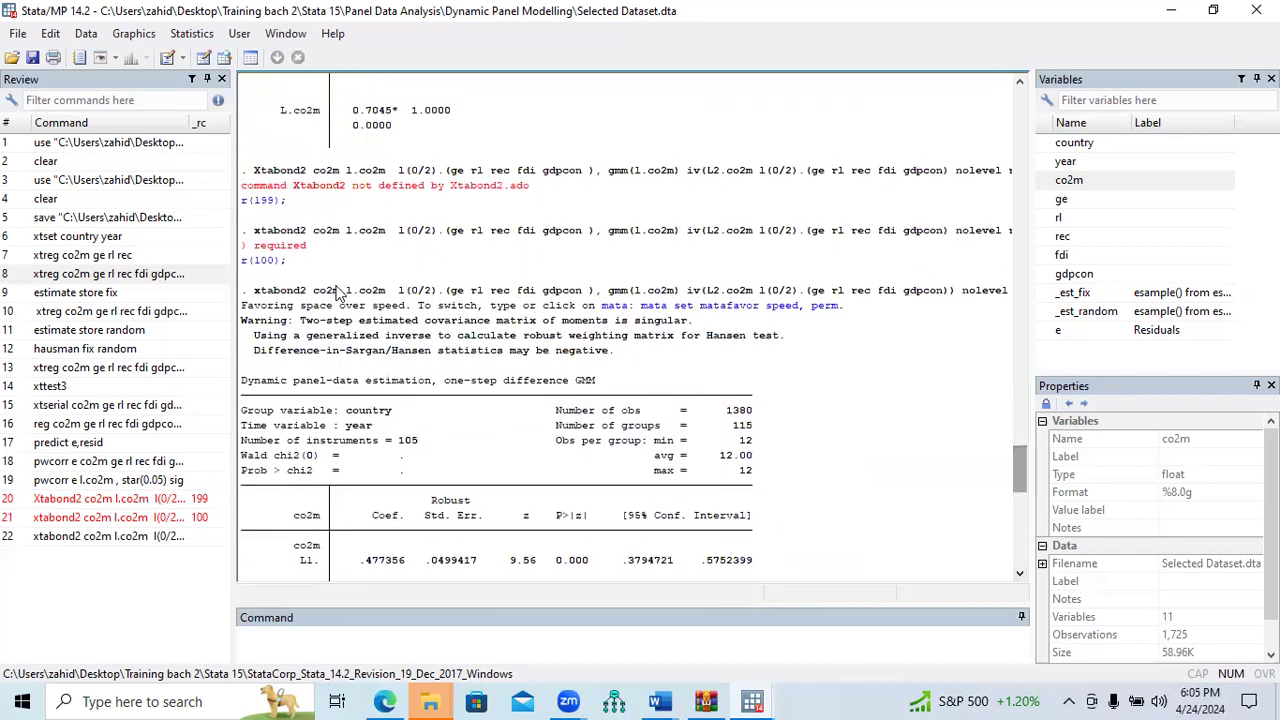
{"action": "left_click_drag", "start_coordinate": [257, 297], "coordinate": [1042, 293]}
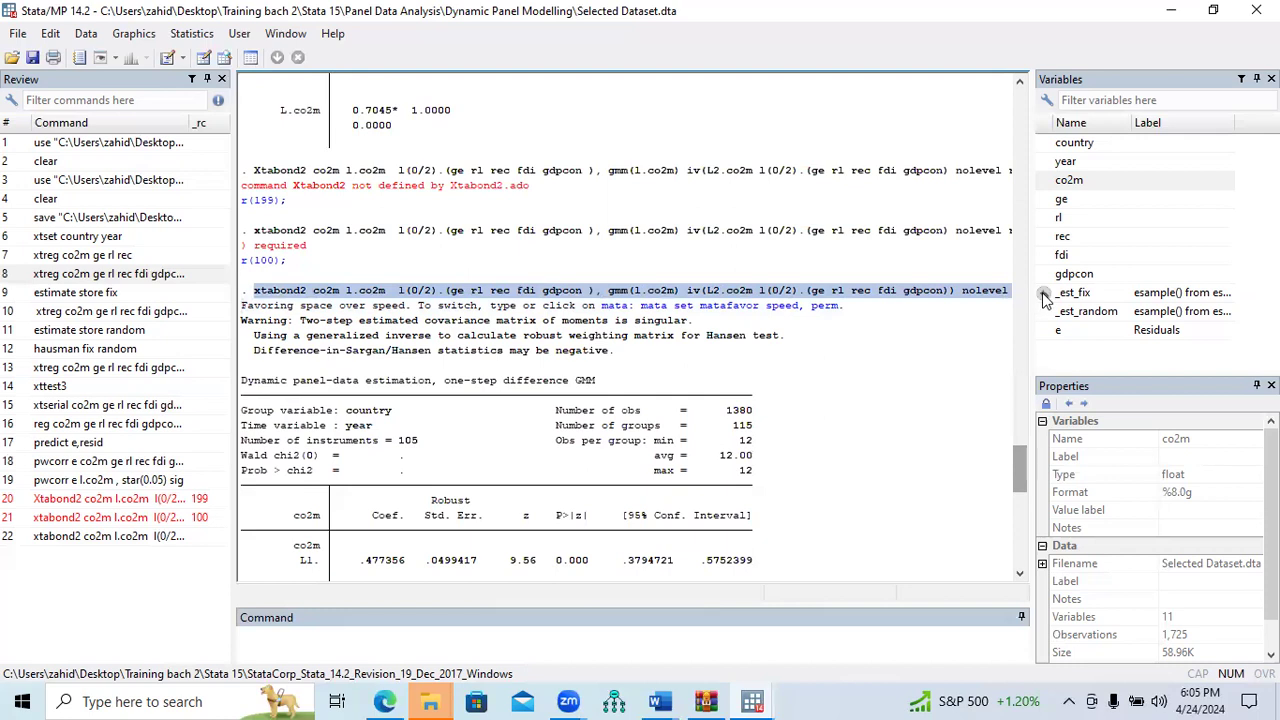
{"action": "left_click", "coordinate": [590, 646]}
{"action": "type", "text": "xtabond2 co2m l.co2m  l(0/2).(ge rl rec fdi gdpcon ), gmm(l.co2m) iv(L2.co2m l(0/2).(ge rl rec fdi gdpcon)) nolevel robus"}
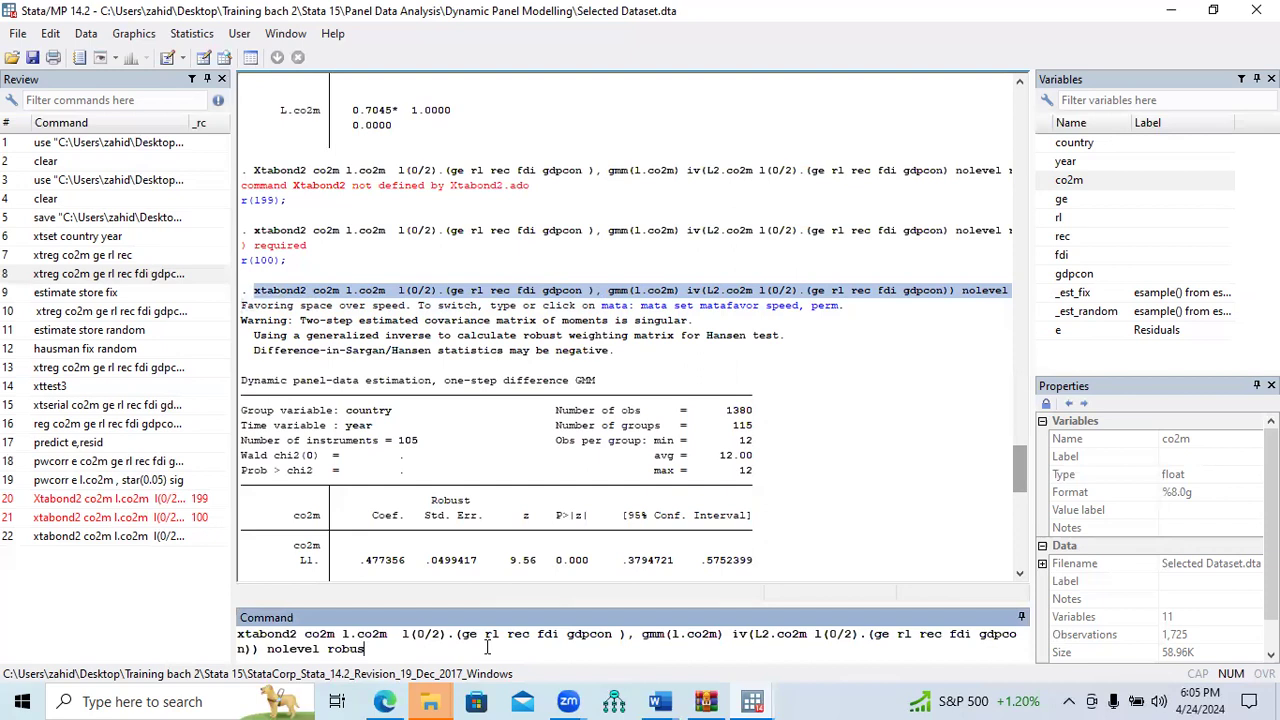
Replace the robust option with twostep after nolevel, run the two-step difference GMM estimation and display its remaining output.
{"action": "key", "text": "BackSpace"}
{"action": "key", "text": "BackSpace"}
{"action": "type", "text": "woste"}
{"action": "left_click_drag", "start_coordinate": [322, 648], "coordinate": [254, 645]}
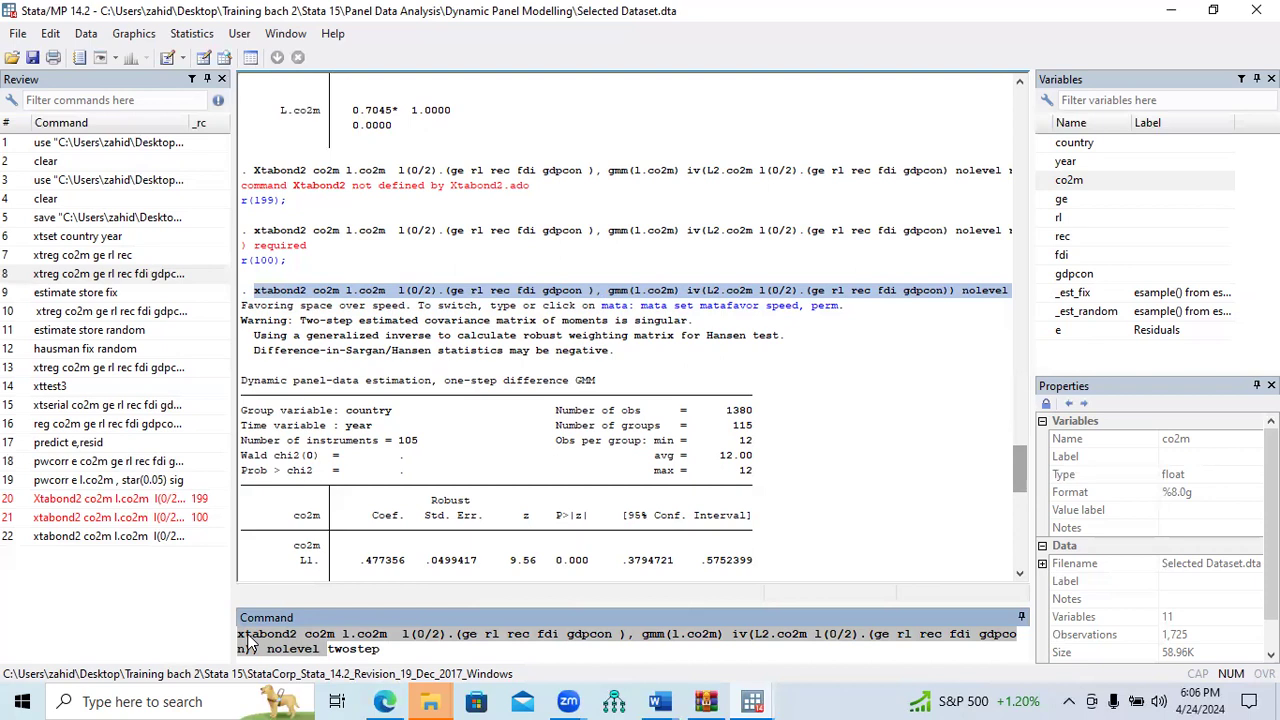
{"action": "left_click", "coordinate": [390, 650]}
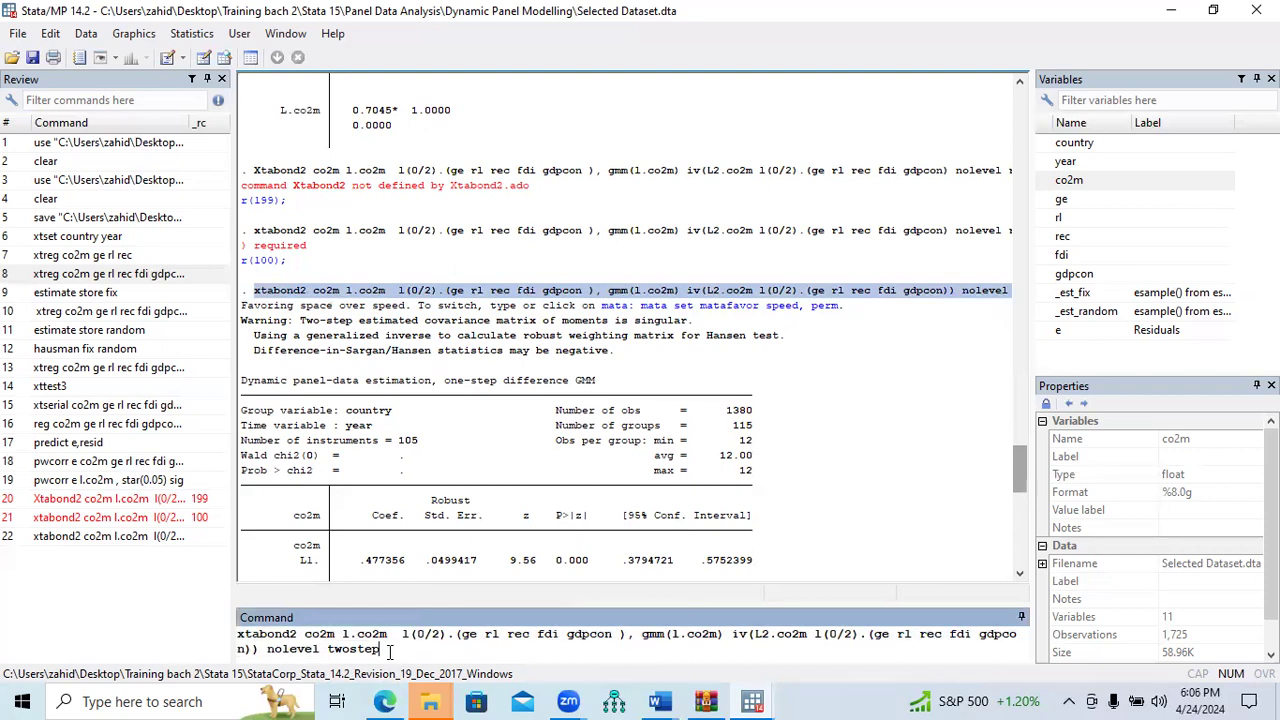
{"action": "key", "text": "Return"}
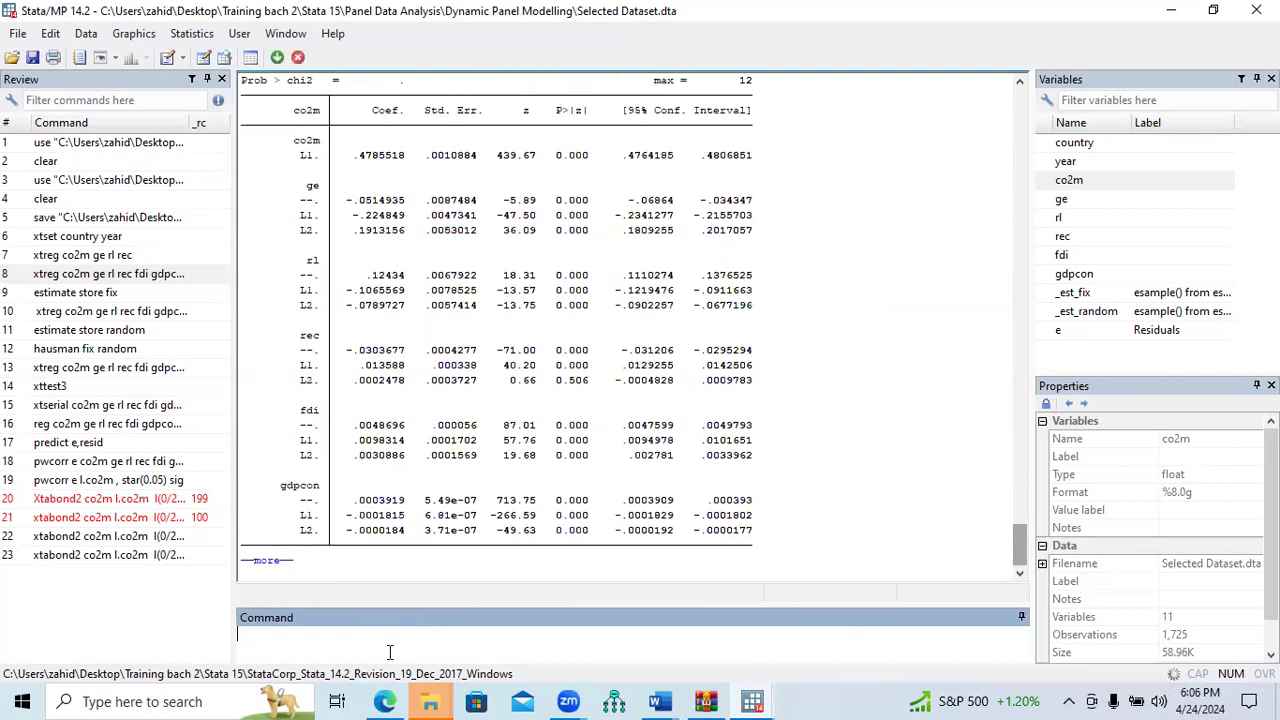
{"action": "left_click", "coordinate": [278, 562]}
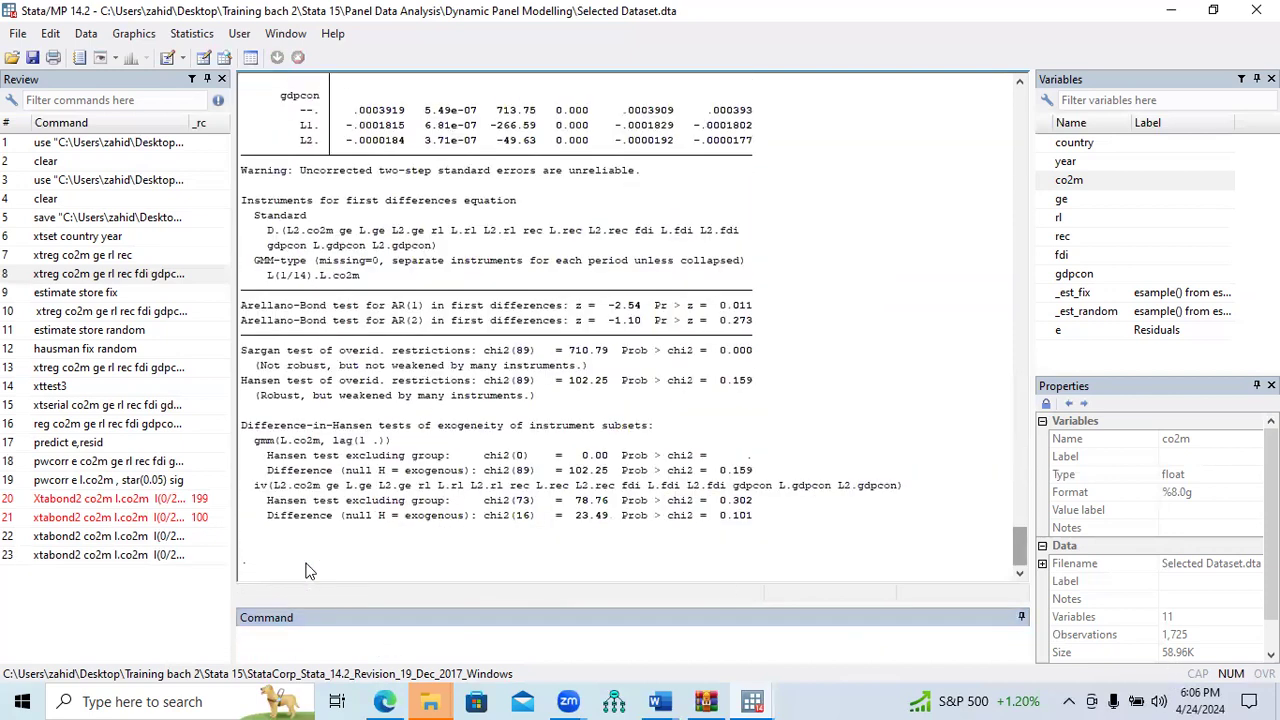
Examine the two-step difference GMM header, checking the estimation type, number of instruments, number of groups and number of observations.
{"action": "left_click_drag", "start_coordinate": [1021, 555], "coordinate": [1021, 500]}
{"action": "left_click_drag", "start_coordinate": [446, 322], "coordinate": [600, 333]}
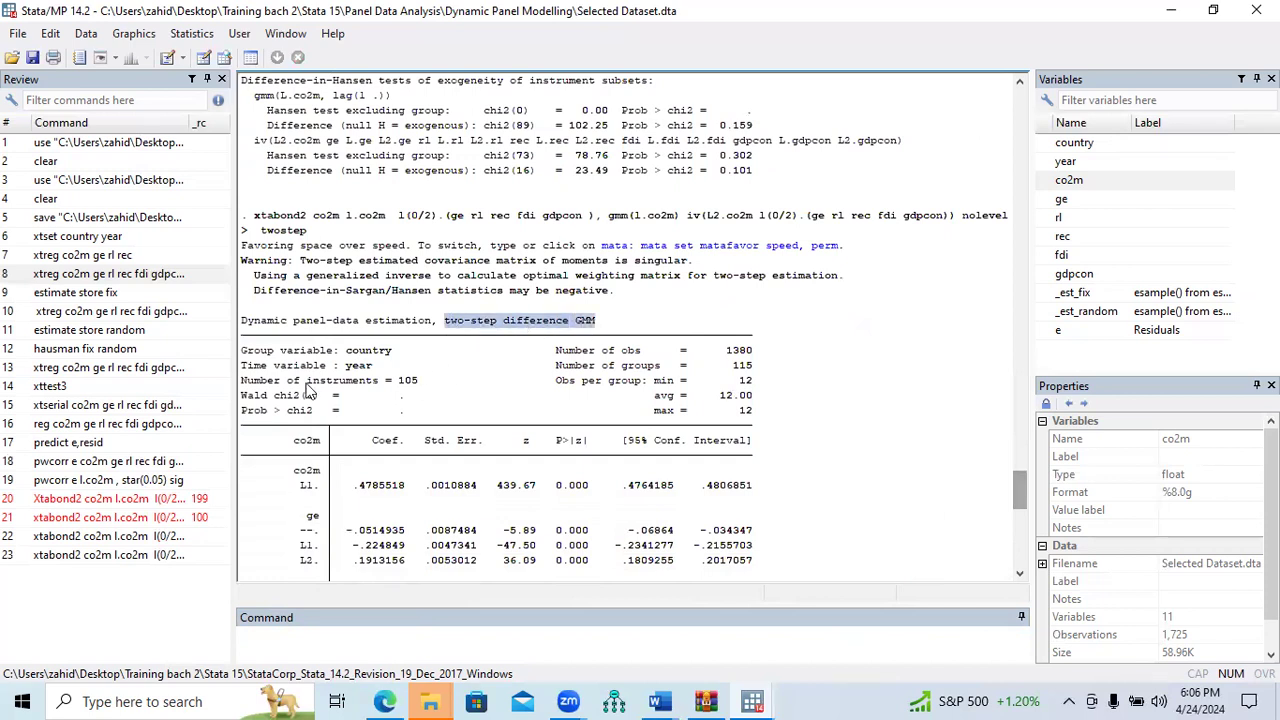
{"action": "left_click_drag", "start_coordinate": [245, 383], "coordinate": [444, 392]}
{"action": "left_click_drag", "start_coordinate": [570, 366], "coordinate": [758, 360]}
{"action": "left_click", "coordinate": [574, 339]}
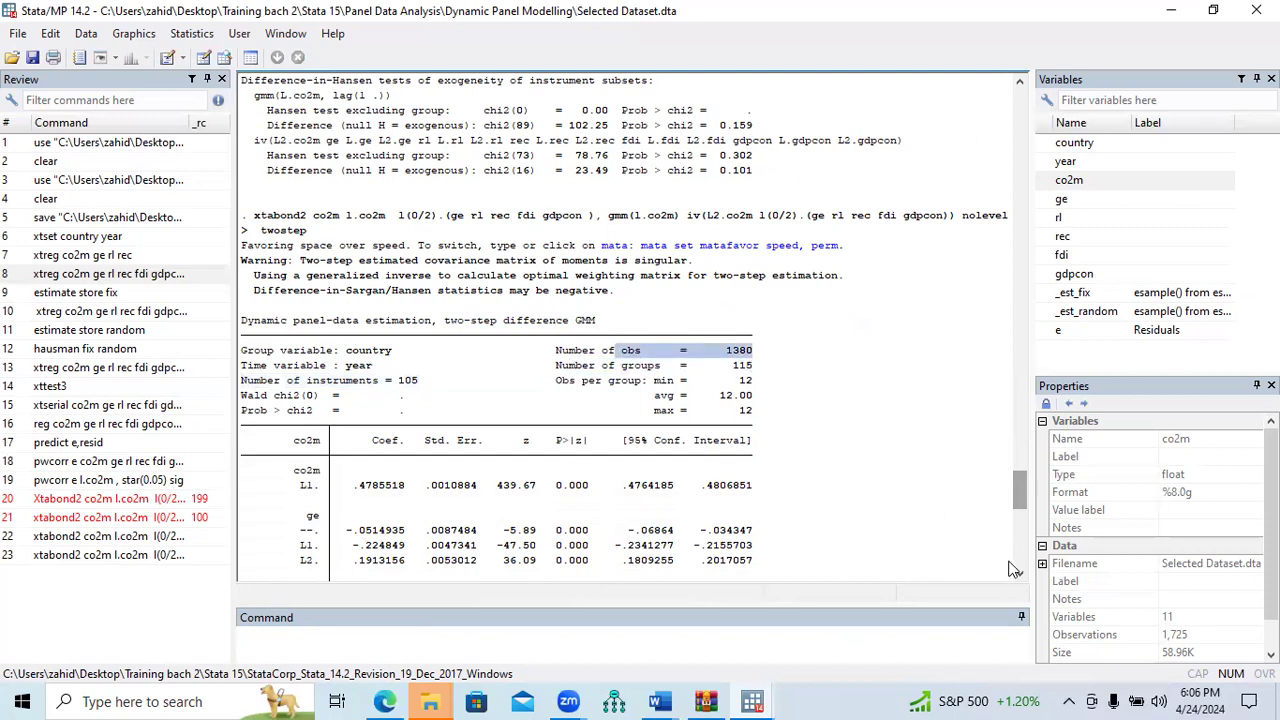
Read the two-step coefficients and p-values for the lagged co2m and for ge with its two lags.
{"action": "left_click_drag", "start_coordinate": [1020, 580], "coordinate": [1020, 578]}
{"action": "left_click_drag", "start_coordinate": [297, 320], "coordinate": [588, 320]}
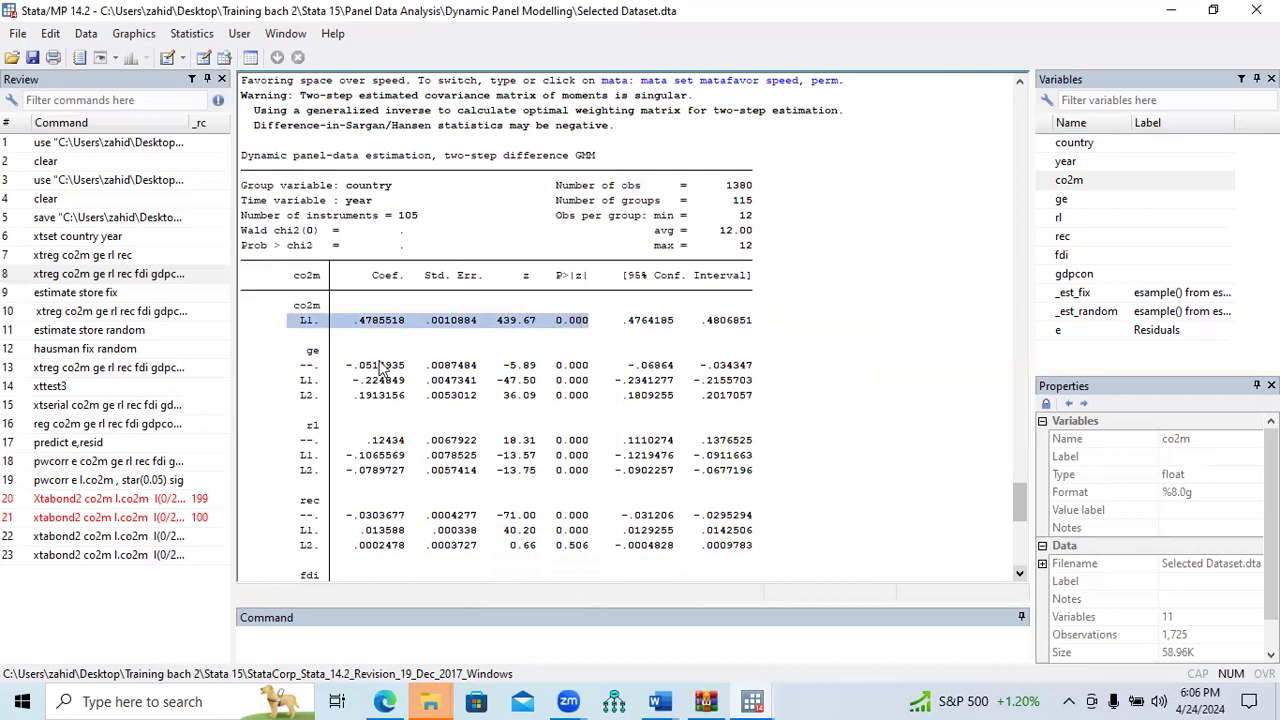
{"action": "left_click", "coordinate": [310, 360]}
{"action": "left_click_drag", "start_coordinate": [295, 368], "coordinate": [588, 372]}
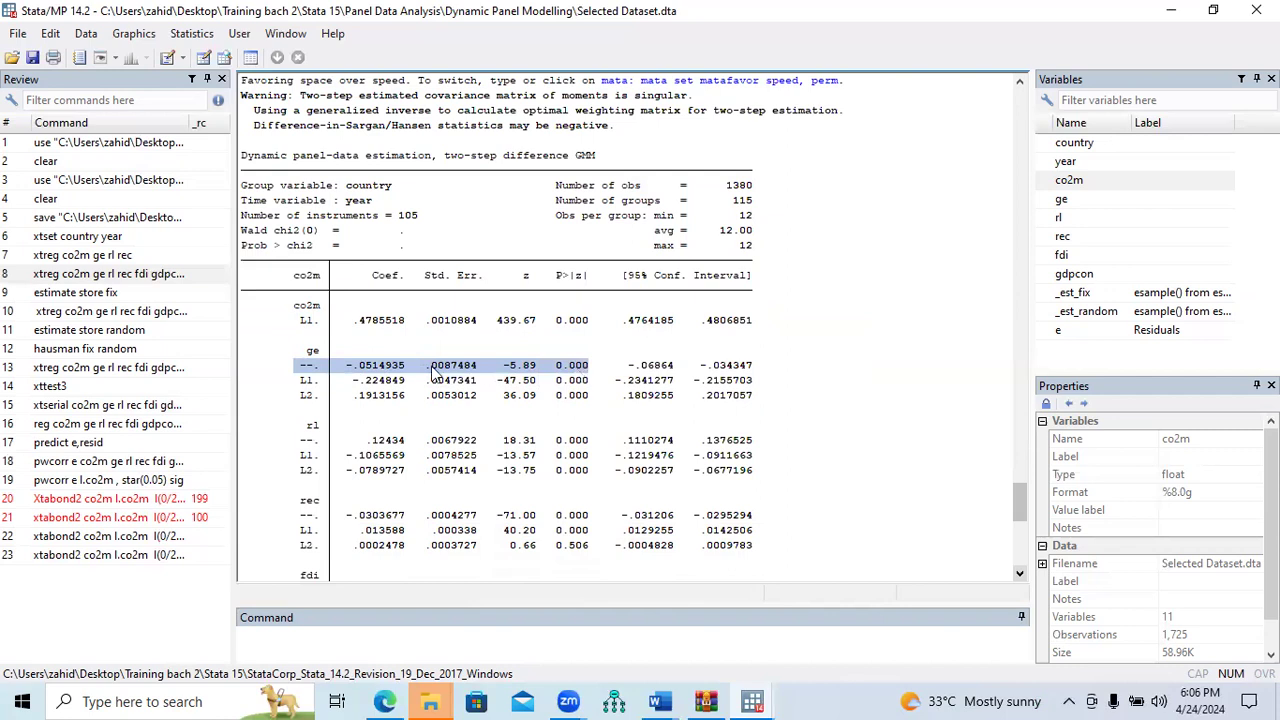
{"action": "left_click_drag", "start_coordinate": [300, 382], "coordinate": [562, 400]}
{"action": "scroll", "coordinate": [562, 400], "scroll_direction": "down", "scroll_amount": 1}
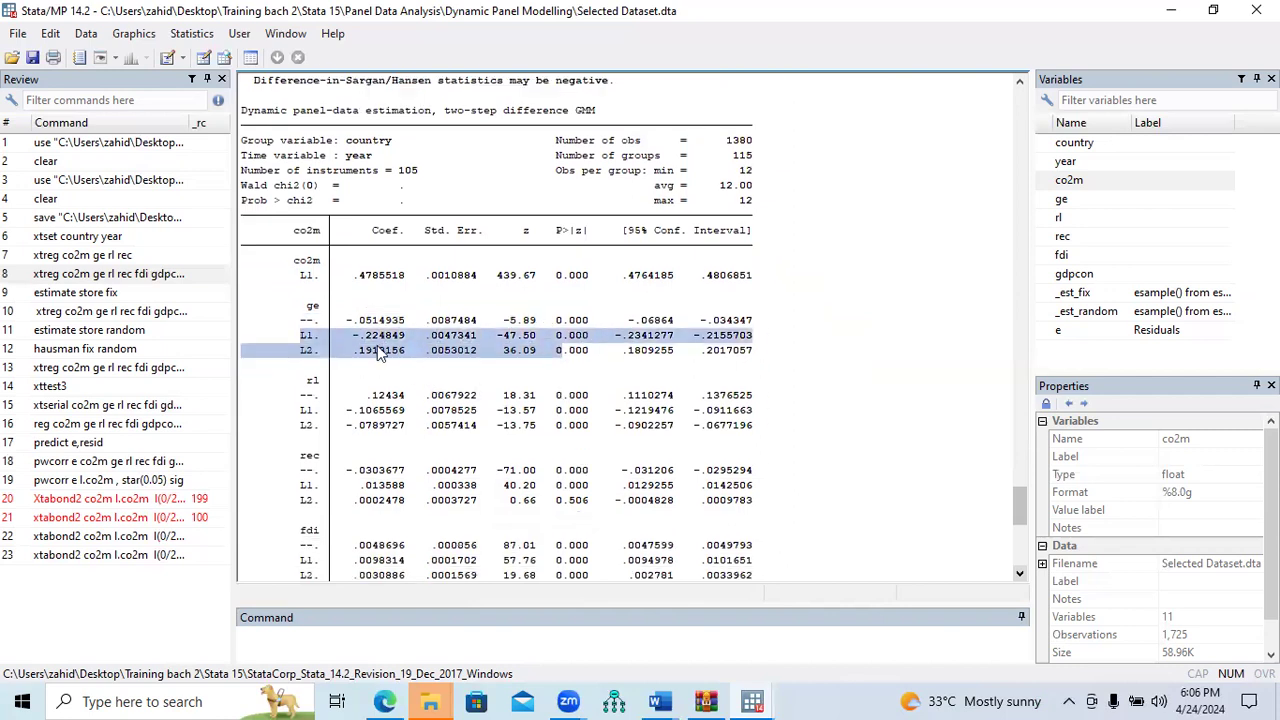
{"action": "left_click", "coordinate": [411, 337]}
Compare the current-period ge coefficient and p-value in the one-step difference GMM results with those in the two-step results.
{"action": "left_click_drag", "start_coordinate": [1025, 508], "coordinate": [1025, 416]}
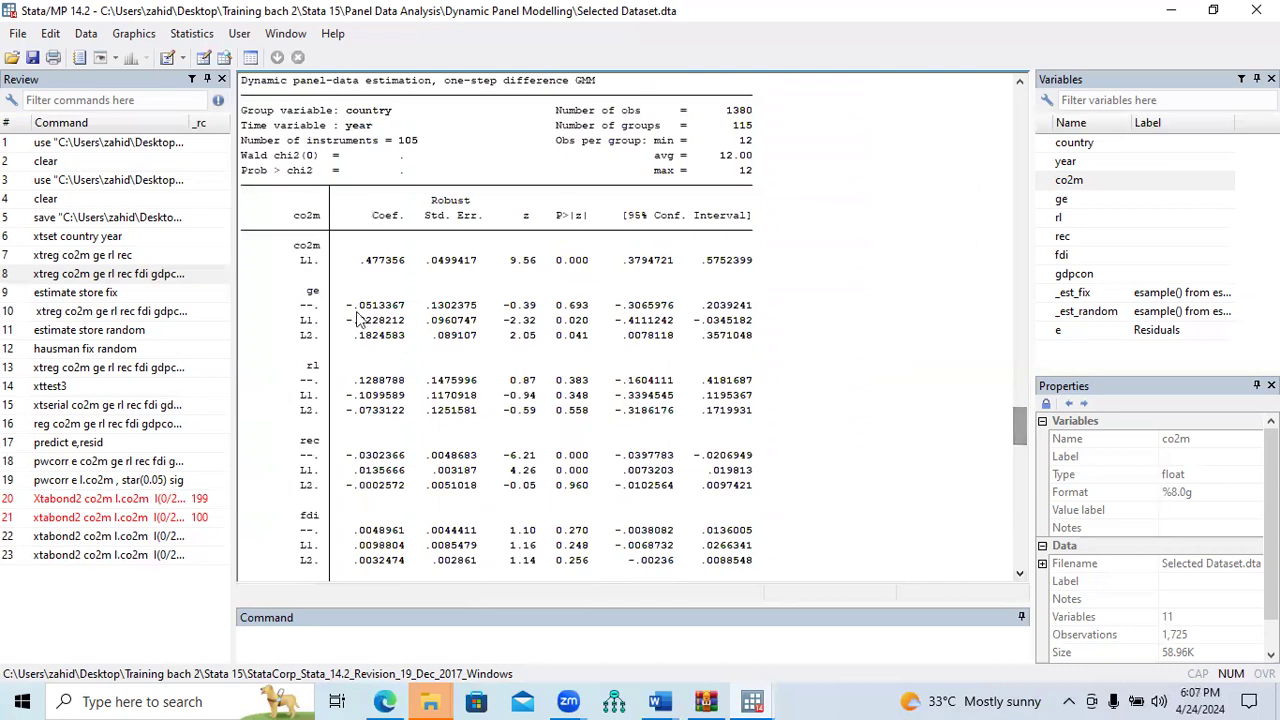
{"action": "left_click_drag", "start_coordinate": [306, 291], "coordinate": [588, 318]}
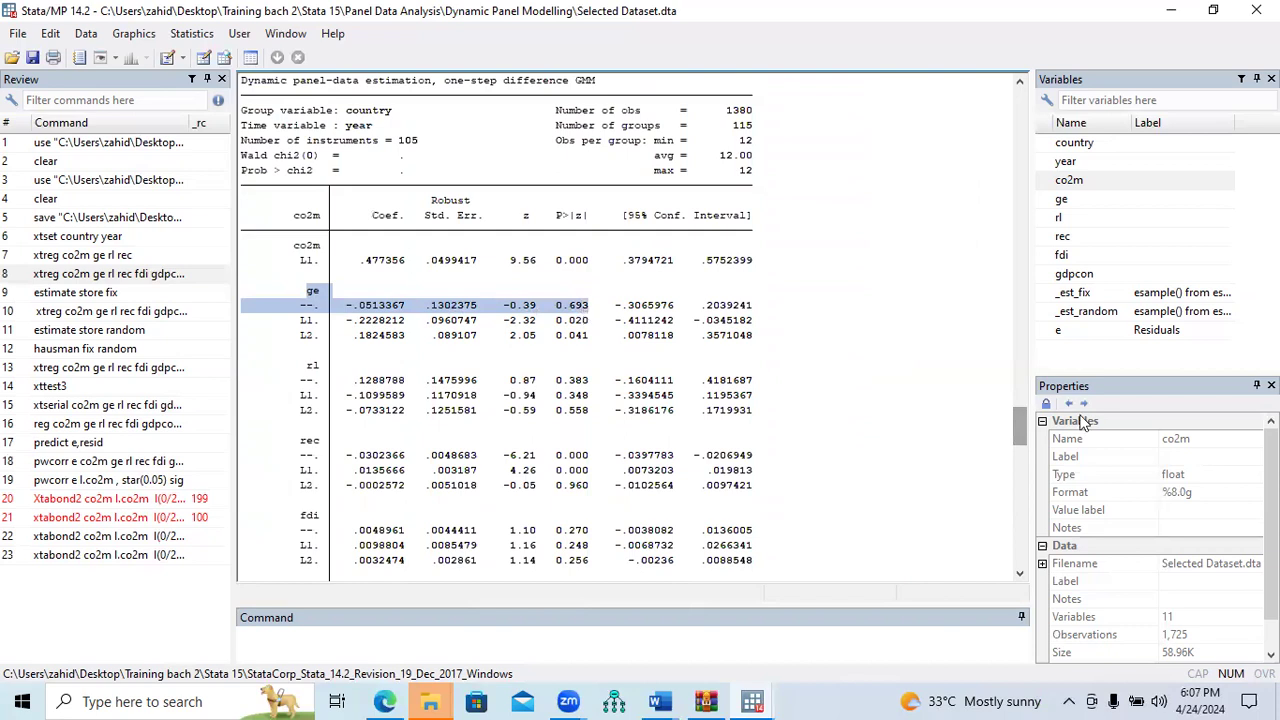
{"action": "left_click_drag", "start_coordinate": [1023, 431], "coordinate": [1018, 516]}
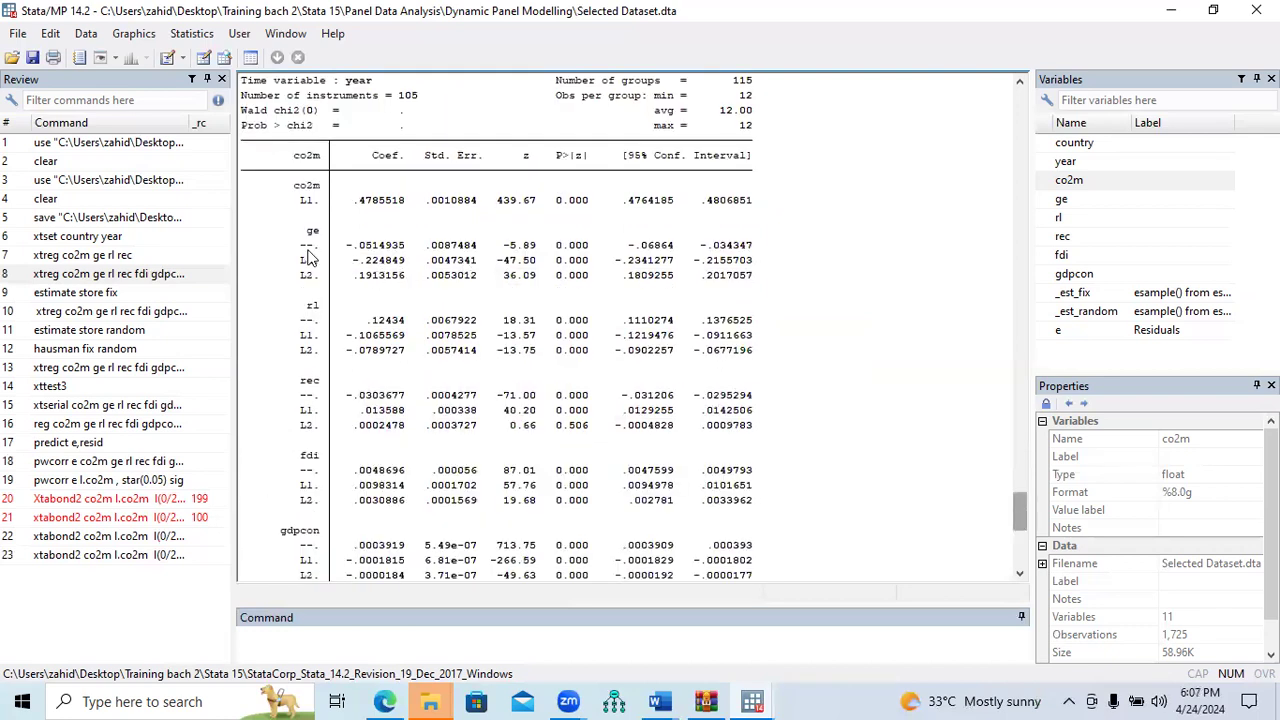
{"action": "left_click_drag", "start_coordinate": [302, 245], "coordinate": [588, 257]}
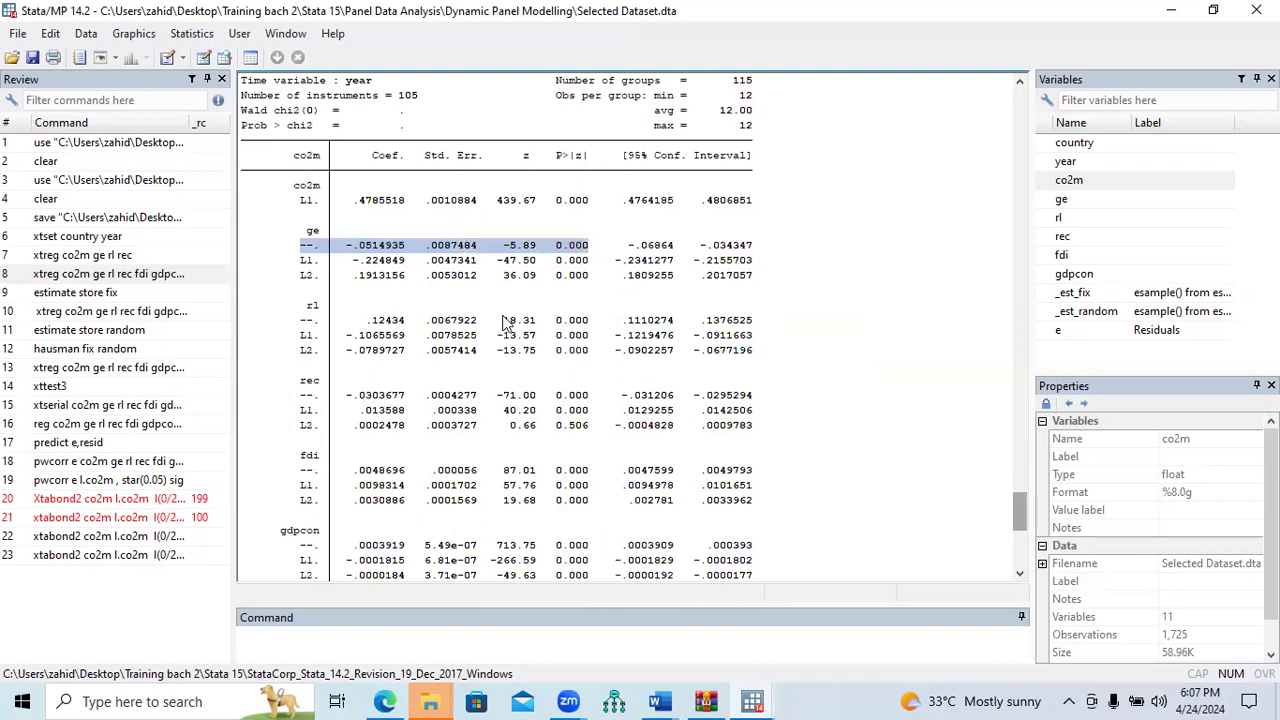
Review the two-step coefficients and p-values of rl, rec, fdi and gdpcon, including their lags.
{"action": "left_click_drag", "start_coordinate": [288, 321], "coordinate": [572, 357]}
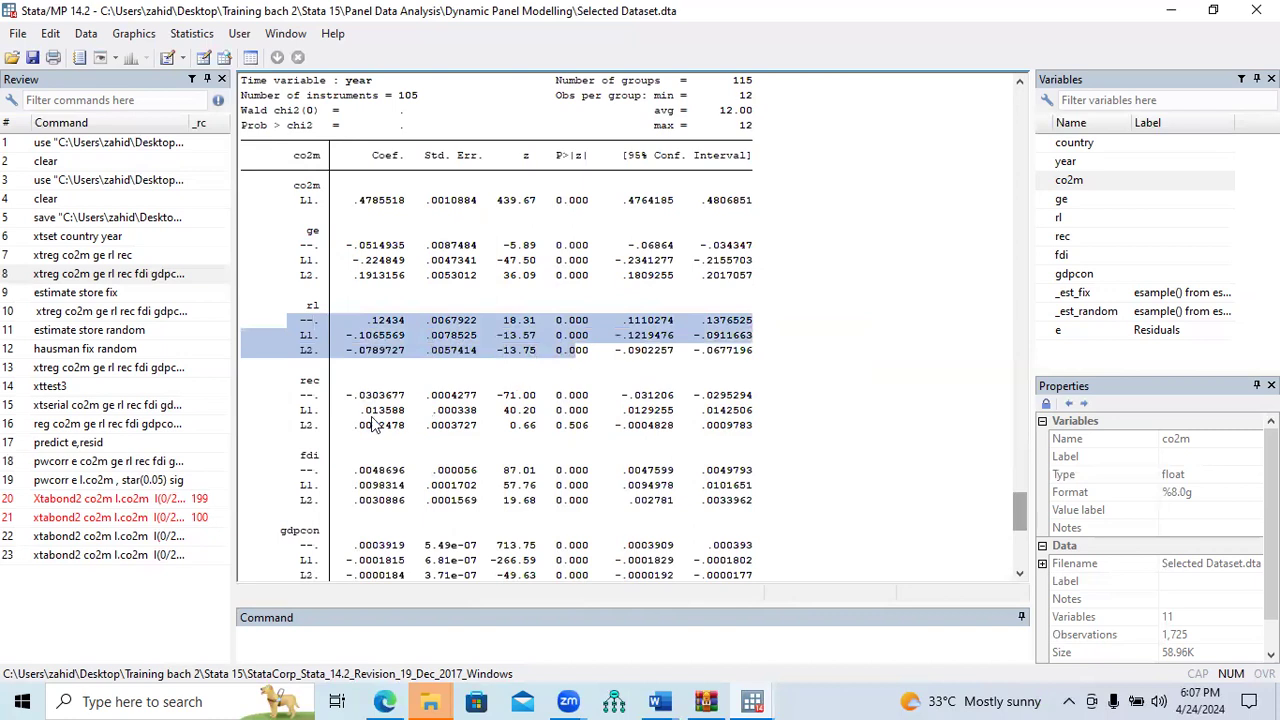
{"action": "left_click_drag", "start_coordinate": [302, 396], "coordinate": [592, 405]}
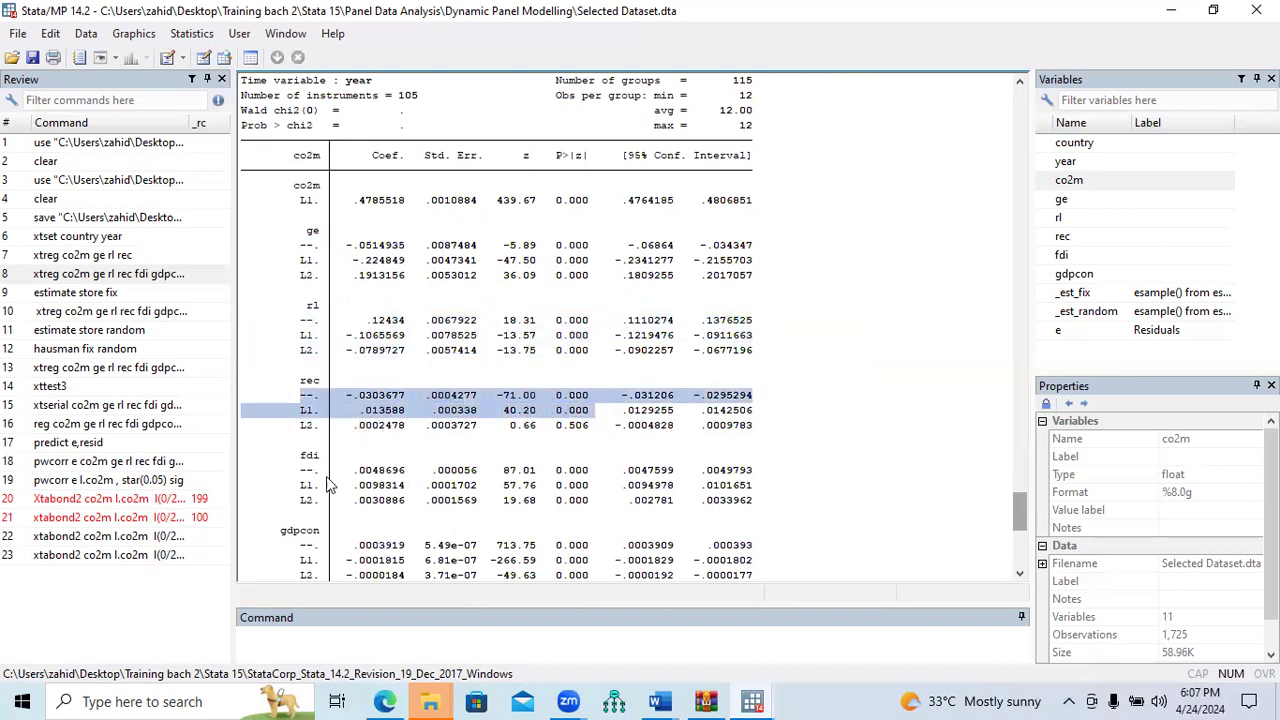
{"action": "left_click_drag", "start_coordinate": [303, 472], "coordinate": [589, 508]}
{"action": "left_click_drag", "start_coordinate": [308, 546], "coordinate": [583, 150]}
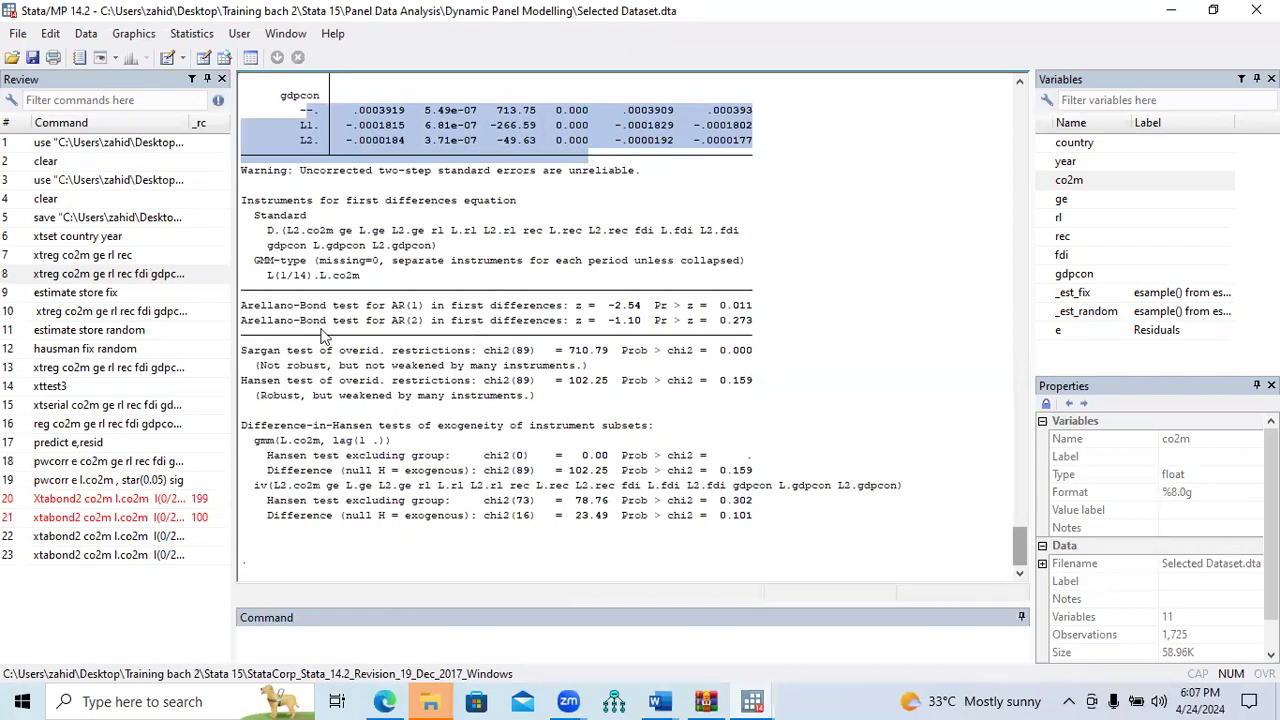
Check the two-step diagnostics: the Arellano-Bond AR(2) test, the Hansen test and the difference-in-Hansen exogeneity tests.
{"action": "left_click_drag", "start_coordinate": [241, 322], "coordinate": [748, 327]}
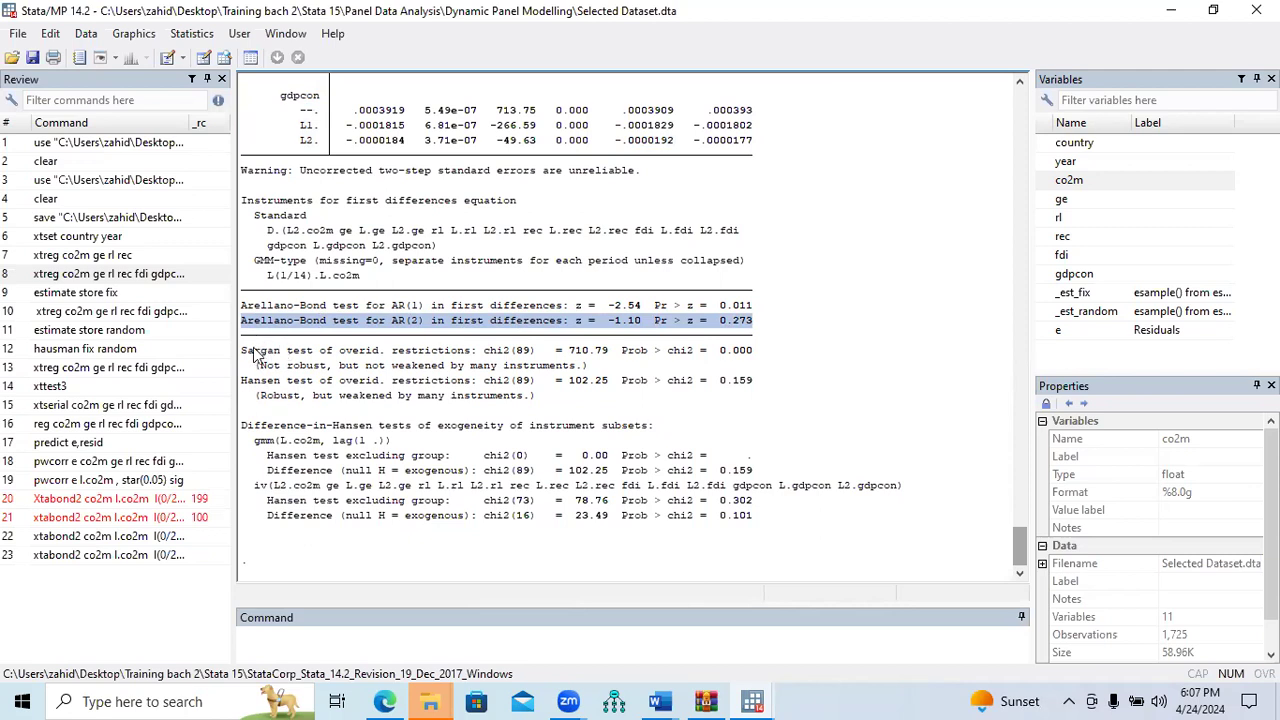
{"action": "left_click_drag", "start_coordinate": [243, 382], "coordinate": [752, 388]}
{"action": "left_click_drag", "start_coordinate": [752, 519], "coordinate": [268, 478]}
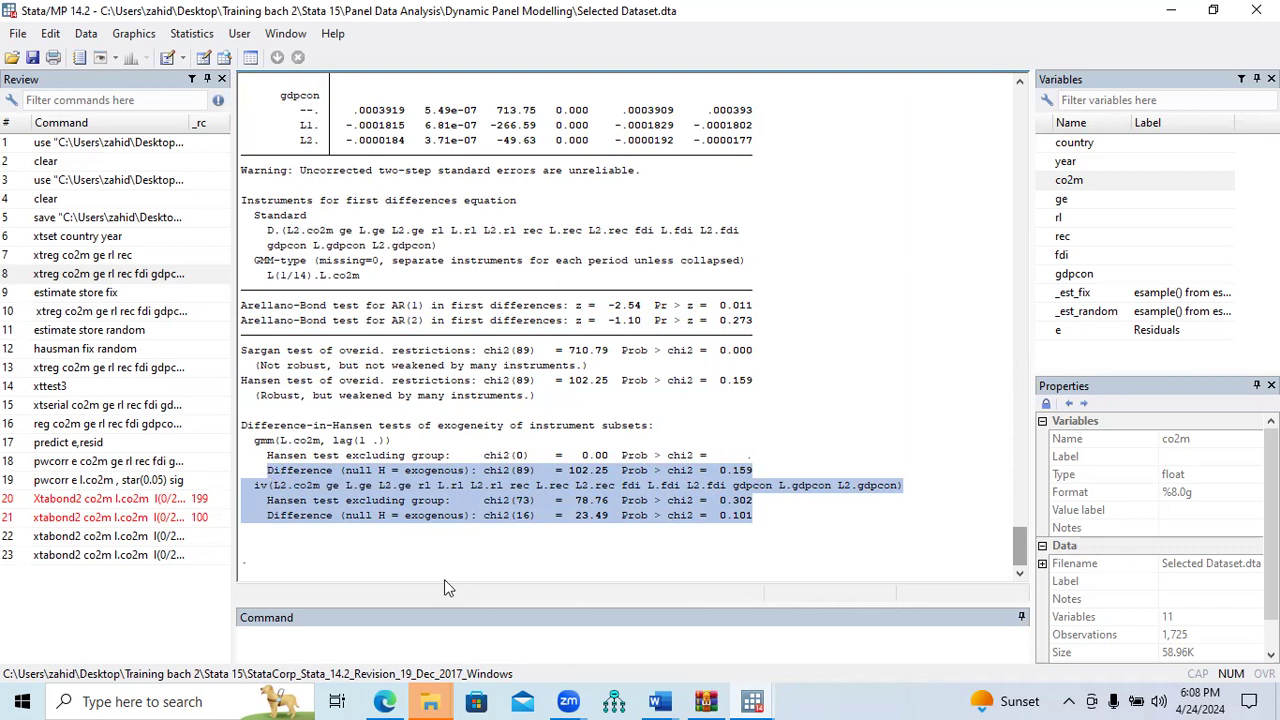
Switch to the Word notes "Some Considerations to understand", review the general xtabond2 nolevel robust syntax, and return to Stata.
{"action": "mouse_move", "coordinate": [756, 702]}
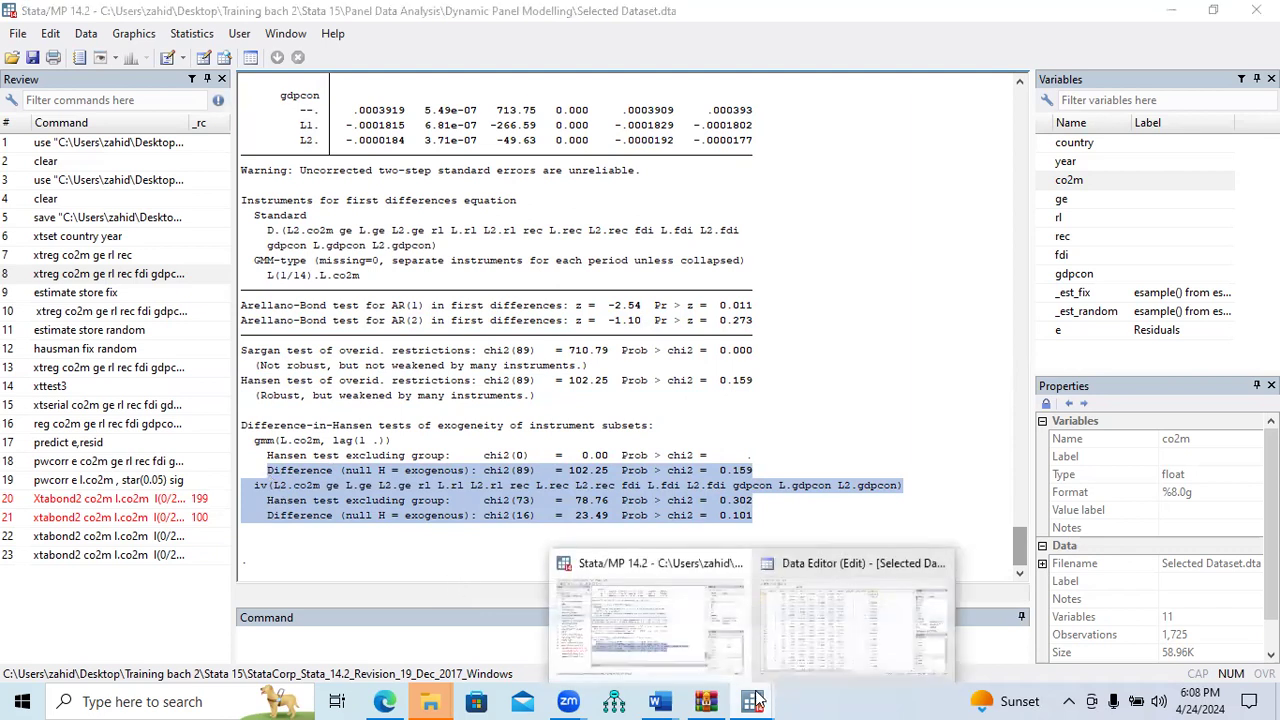
{"action": "mouse_move", "coordinate": [659, 702]}
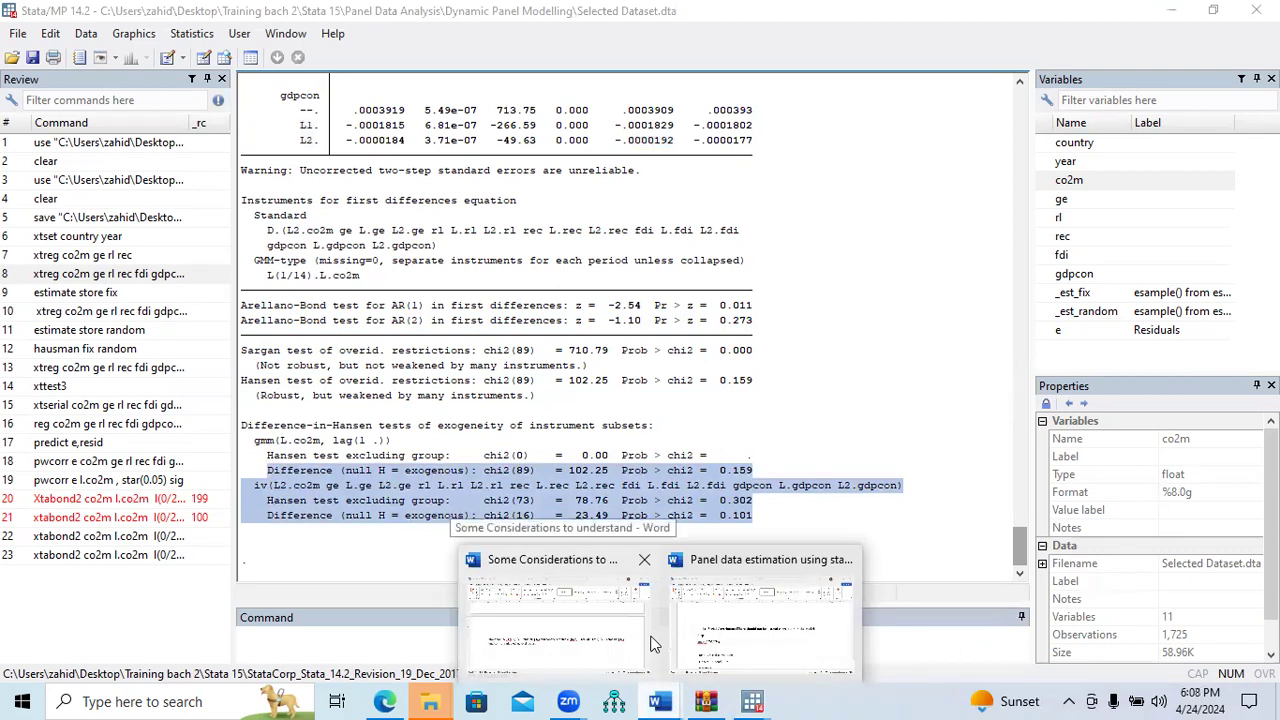
{"action": "left_click", "coordinate": [609, 626]}
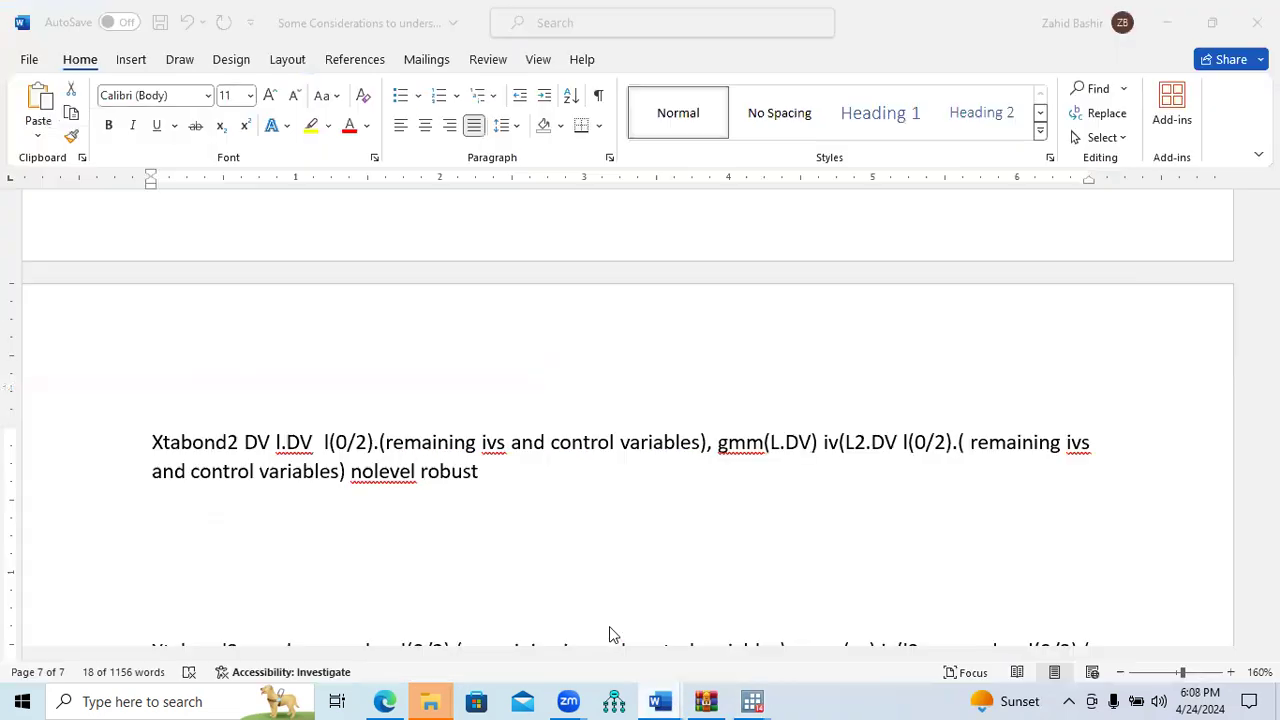
{"action": "left_click", "coordinate": [491, 495]}
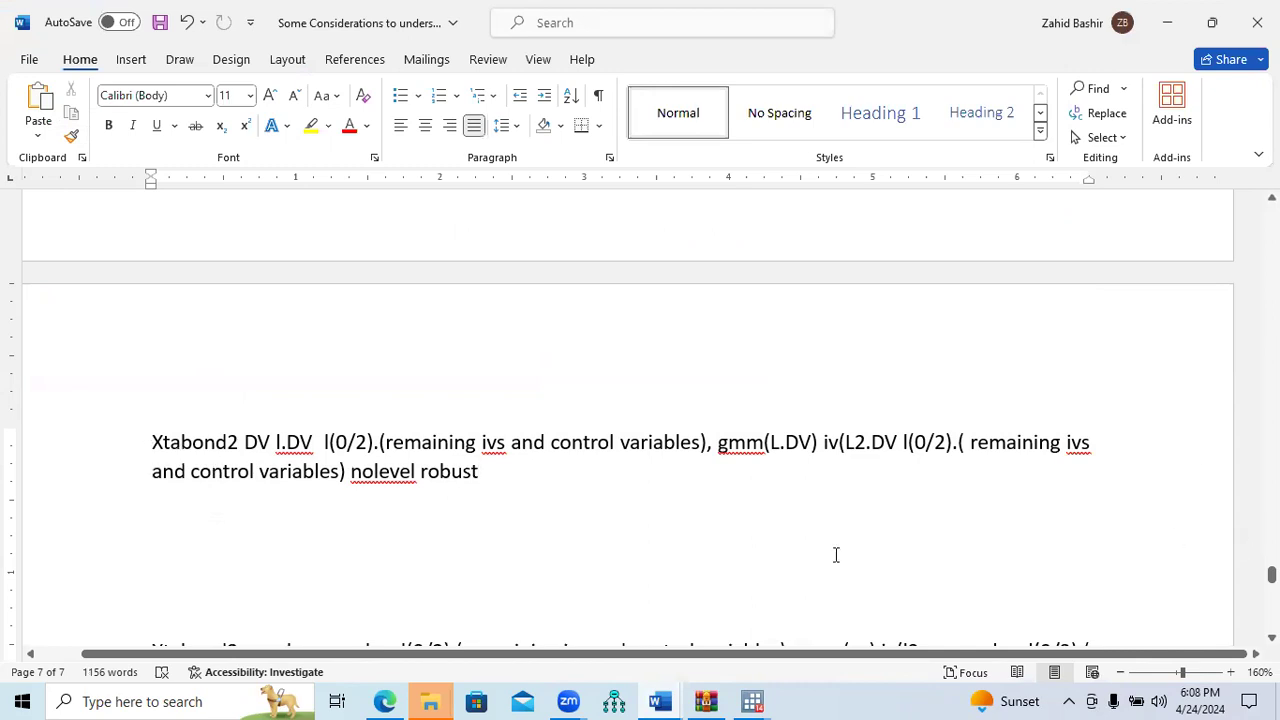
{"action": "left_click", "coordinate": [608, 602]}
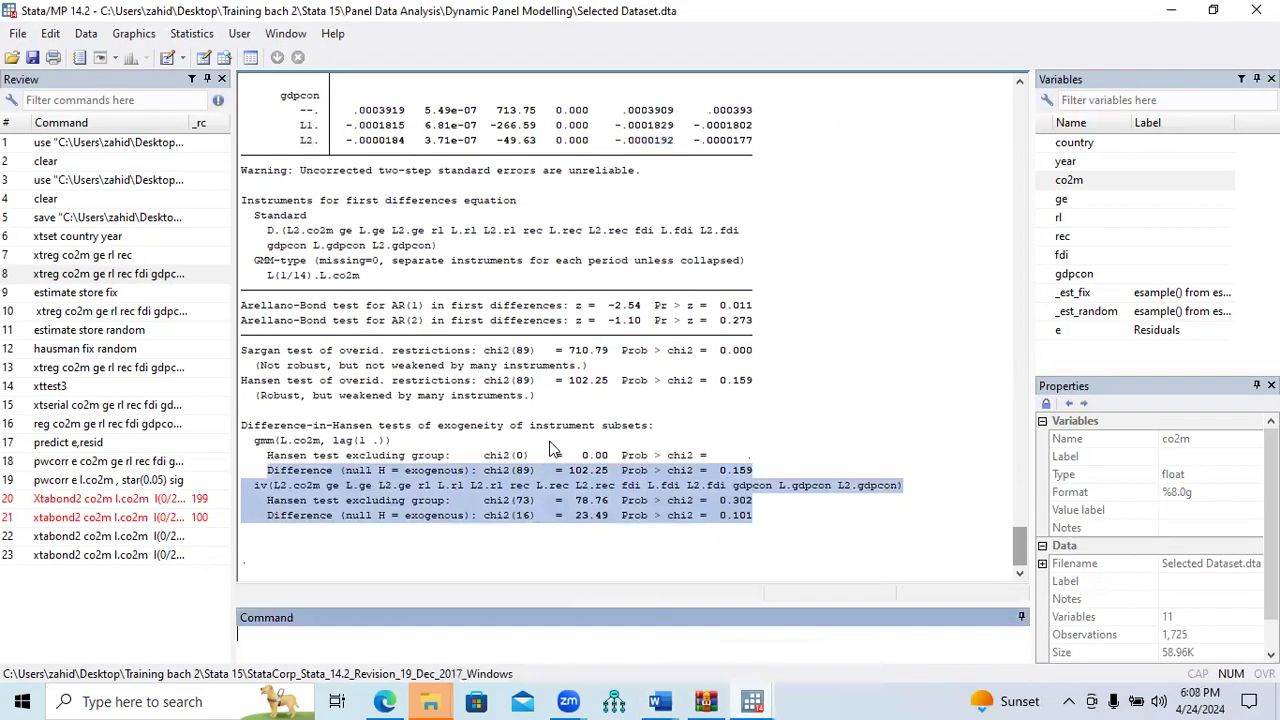
Recall the last two-step xtabond2 command for co2m for editing and change its gmm option to gmmstyle.
{"action": "left_click_drag", "start_coordinate": [1023, 546], "coordinate": [1032, 475]}
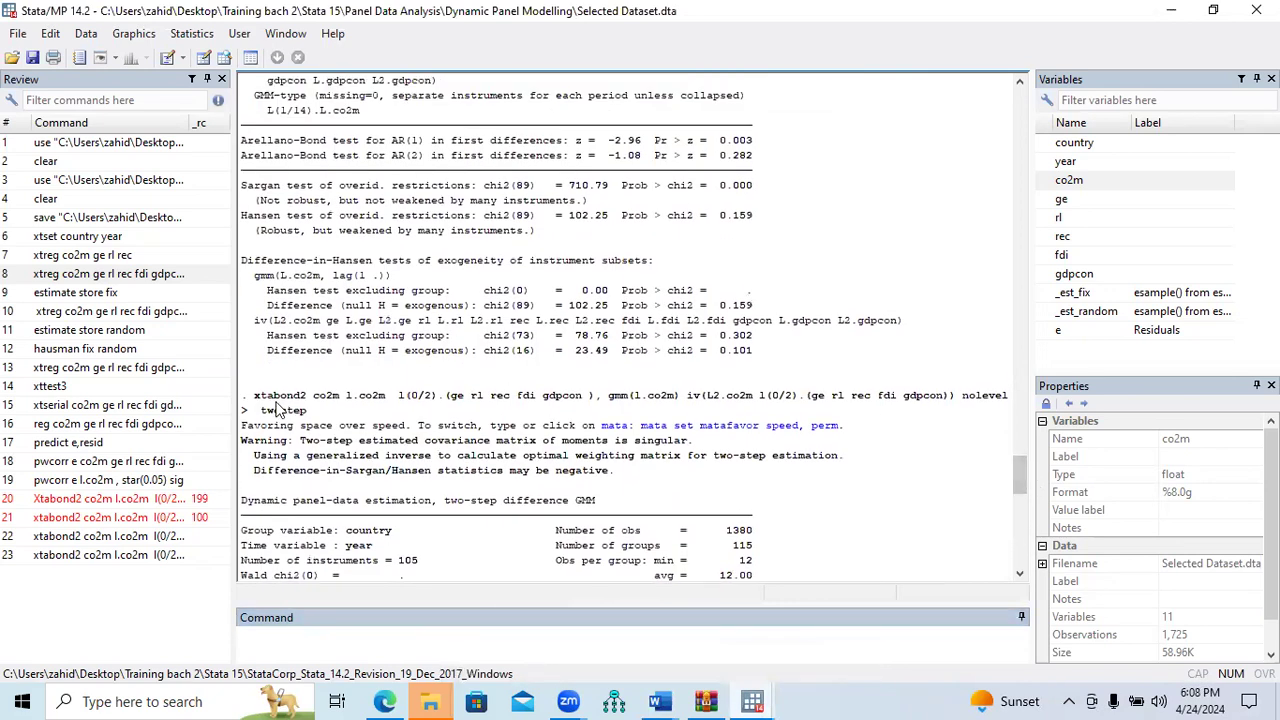
{"action": "left_click", "coordinate": [160, 560]}
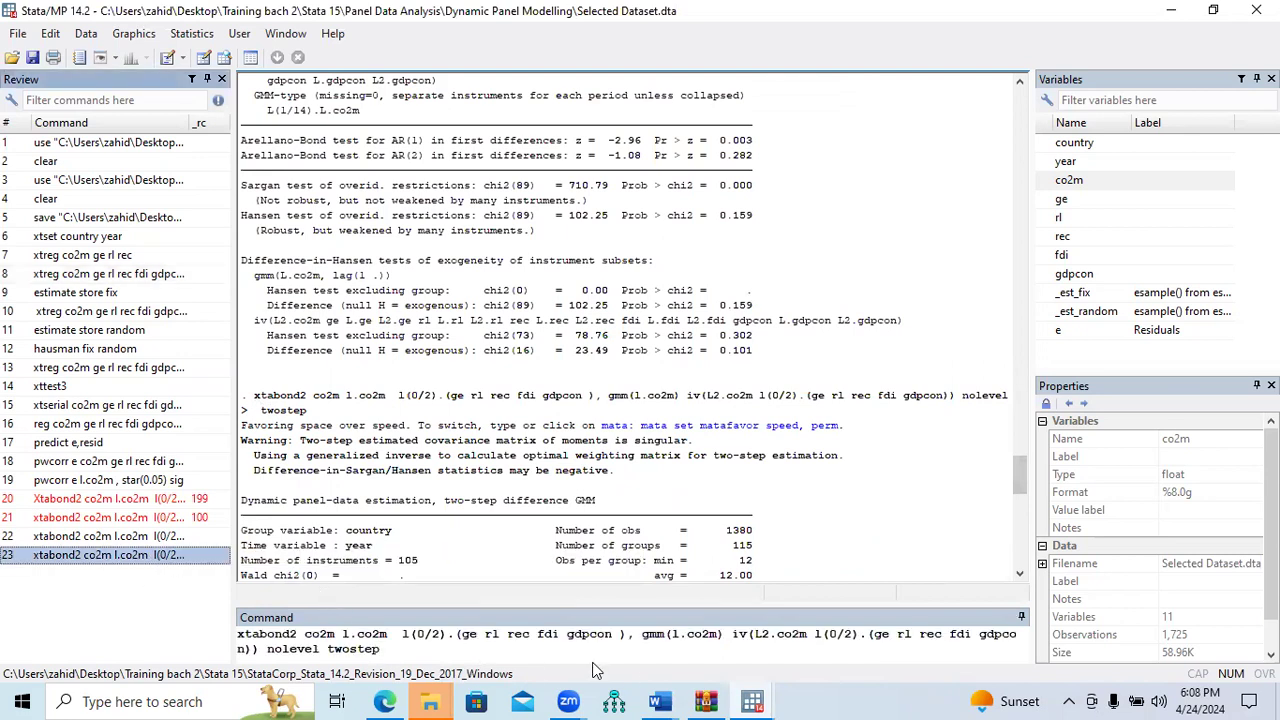
{"action": "left_click", "coordinate": [666, 636]}
{"action": "type", "text": "style"}
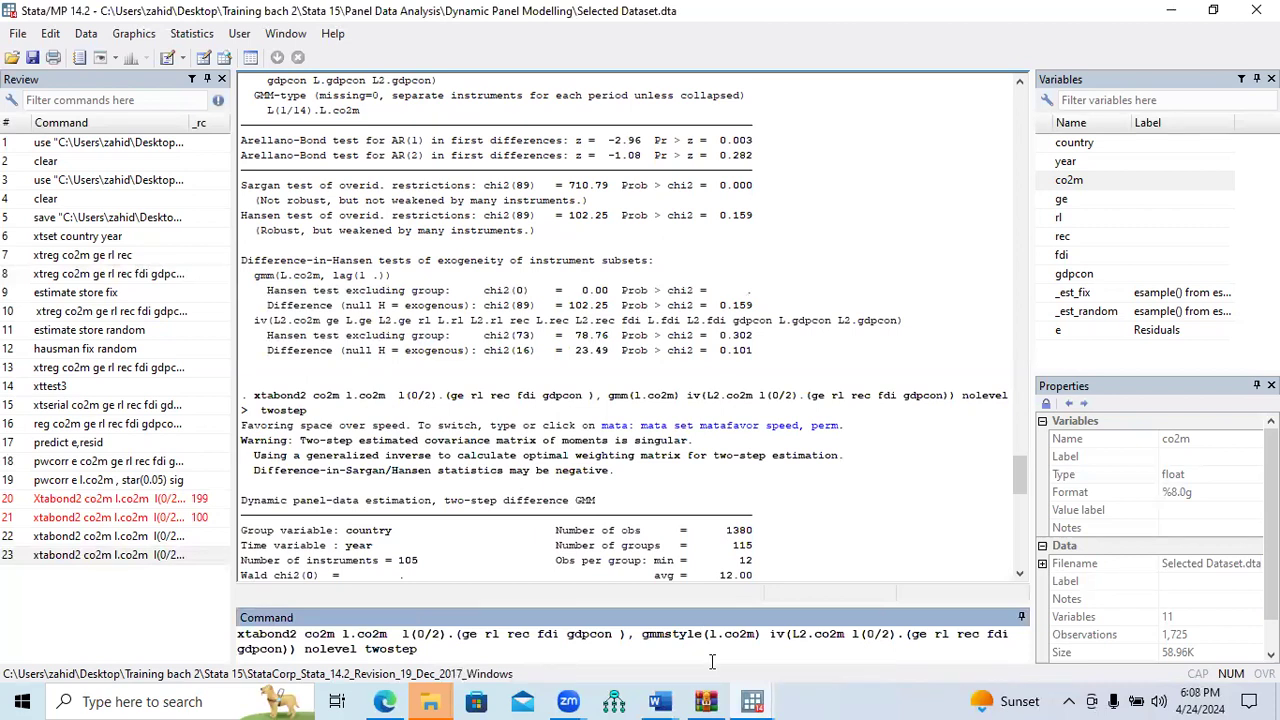
Remove the nolevel and twostep options from the end of the recalled xtabond2 command, keeping the gmmstyle and iv options.
{"action": "left_click_drag", "start_coordinate": [641, 634], "coordinate": [240, 648]}
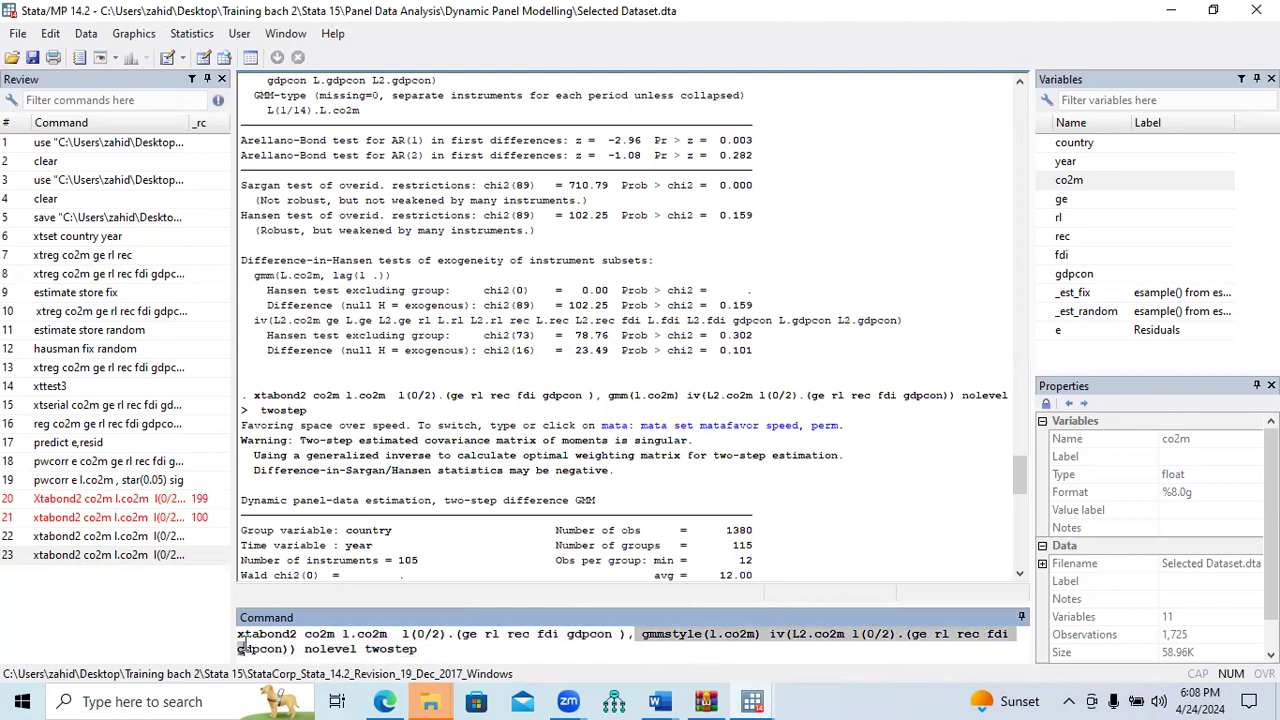
{"action": "left_click", "coordinate": [428, 648]}
{"action": "key", "text": "BackSpace"}
{"action": "key", "text": "BackSpace"}
{"action": "key", "text": "BackSpace"}
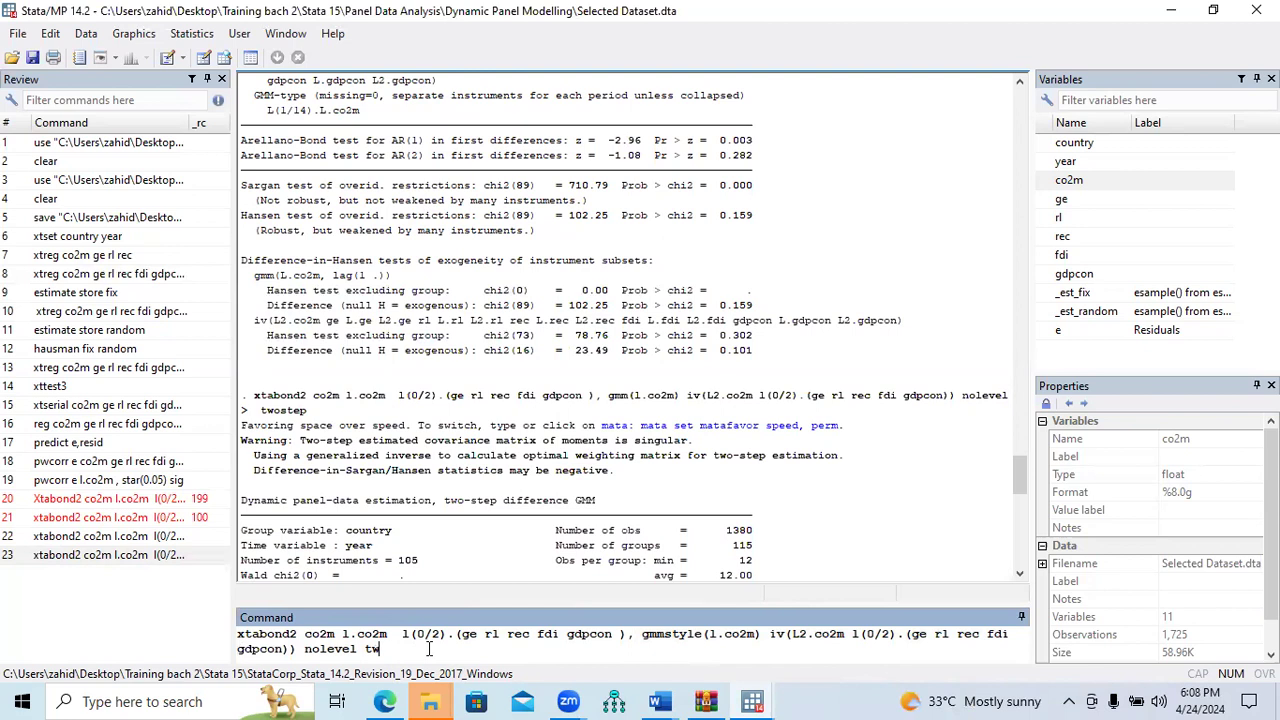
{"action": "key", "text": "BackSpace"}
{"action": "key", "text": "BackSpace"}
{"action": "key", "text": "BackSpace"}
{"action": "key", "text": "BackSpace"}
{"action": "key", "text": "BackSpace"}
Look up the closing options of the xtabond2 example commands without nolevel in the Word notes and return to Stata.
{"action": "left_click", "coordinate": [672, 699]}
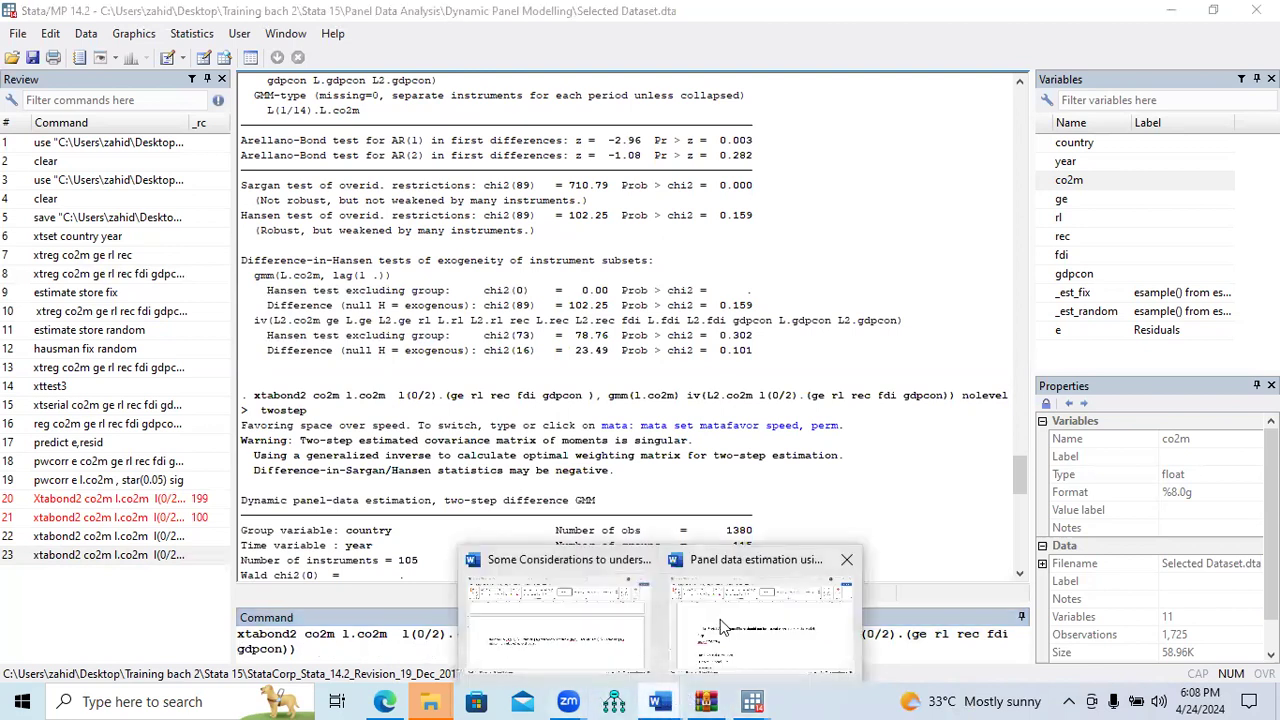
{"action": "left_click", "coordinate": [620, 630]}
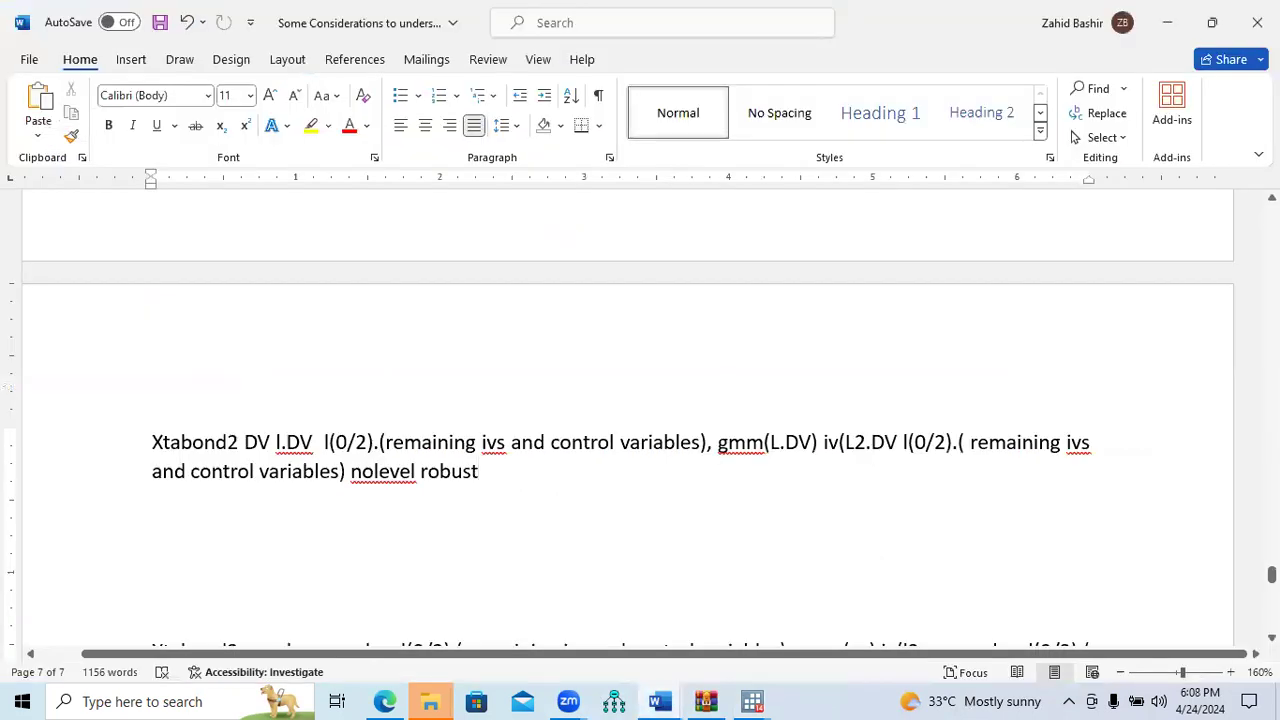
{"action": "scroll", "coordinate": [640, 420], "scroll_direction": "up", "scroll_amount": 5}
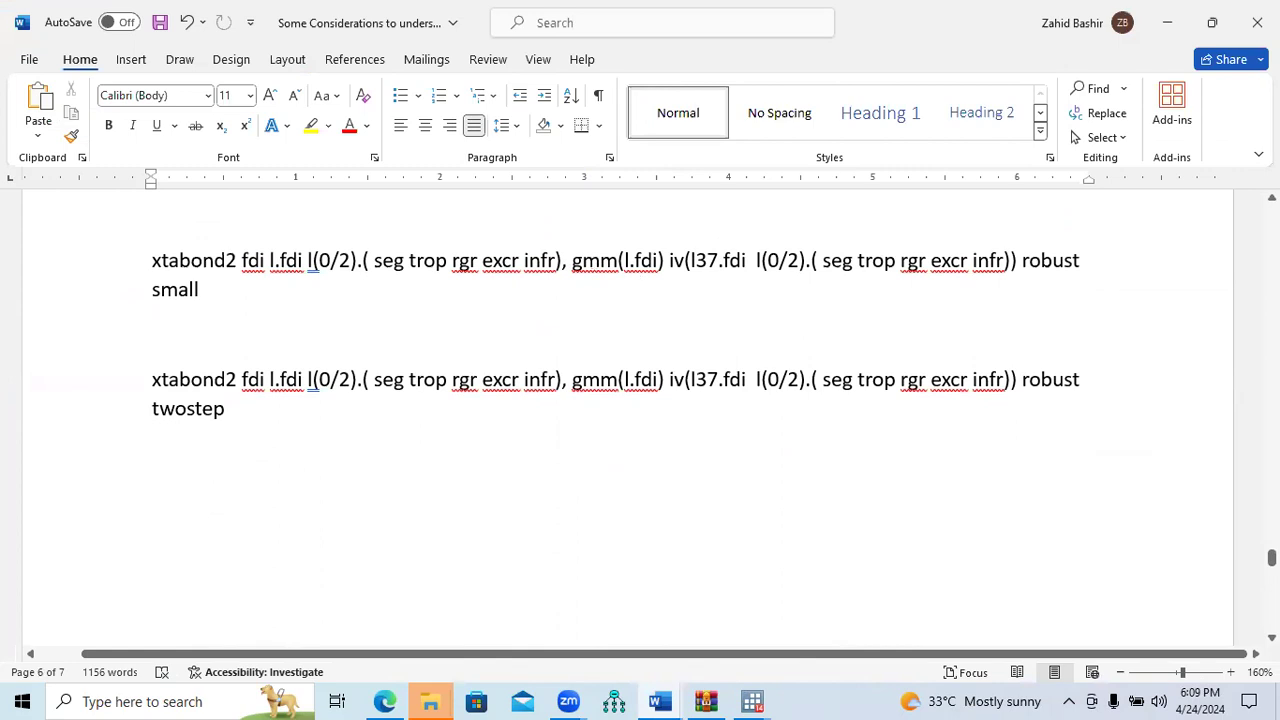
{"action": "left_click", "coordinate": [752, 700]}
{"action": "left_click", "coordinate": [615, 630]}
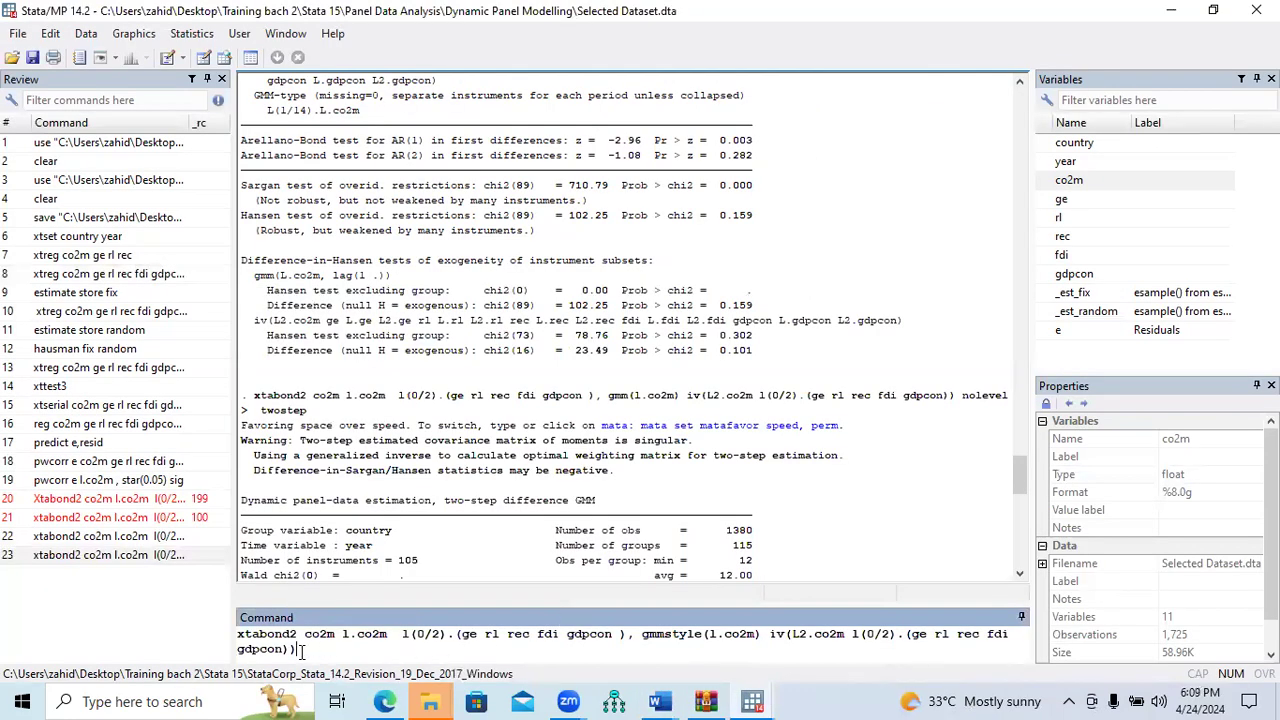
Add the robust and small options to the xtabond2 command, run the one-step system GMM estimation and display its remaining output.
{"action": "type", "text": "robust small"}
{"action": "left_click_drag", "start_coordinate": [393, 649], "coordinate": [297, 650]}
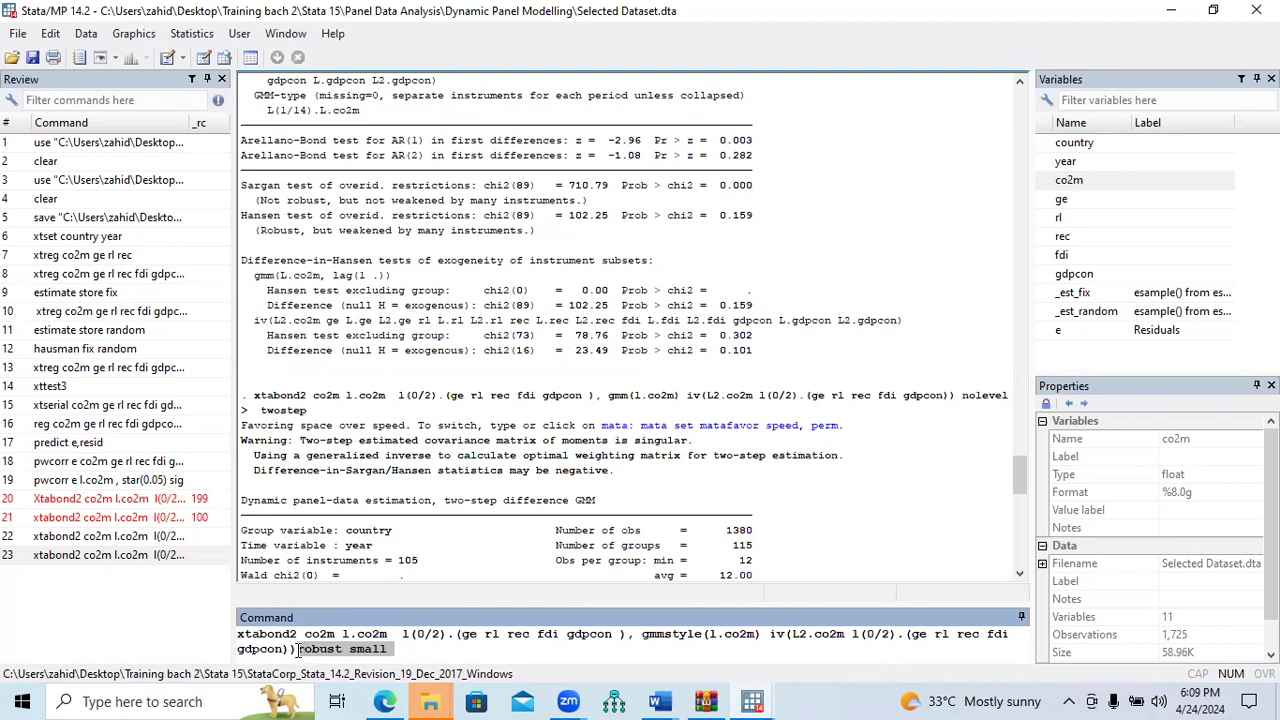
{"action": "left_click", "coordinate": [413, 662]}
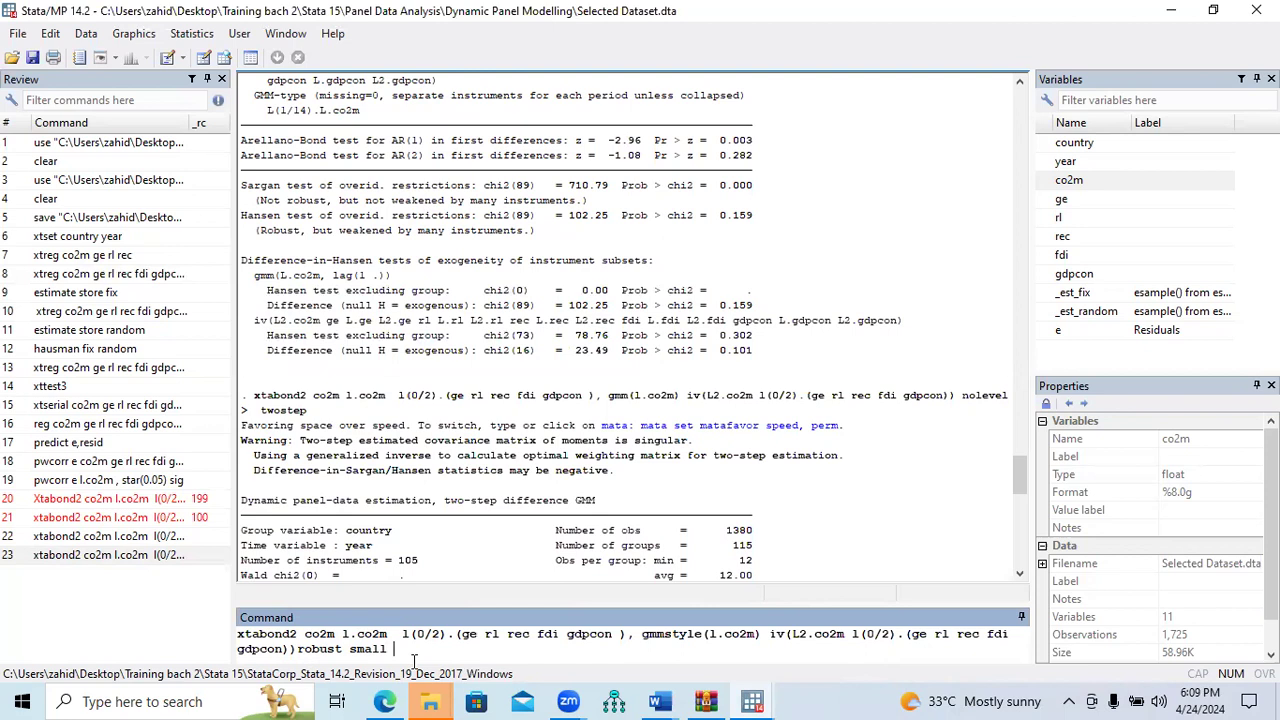
{"action": "key", "text": "Return"}
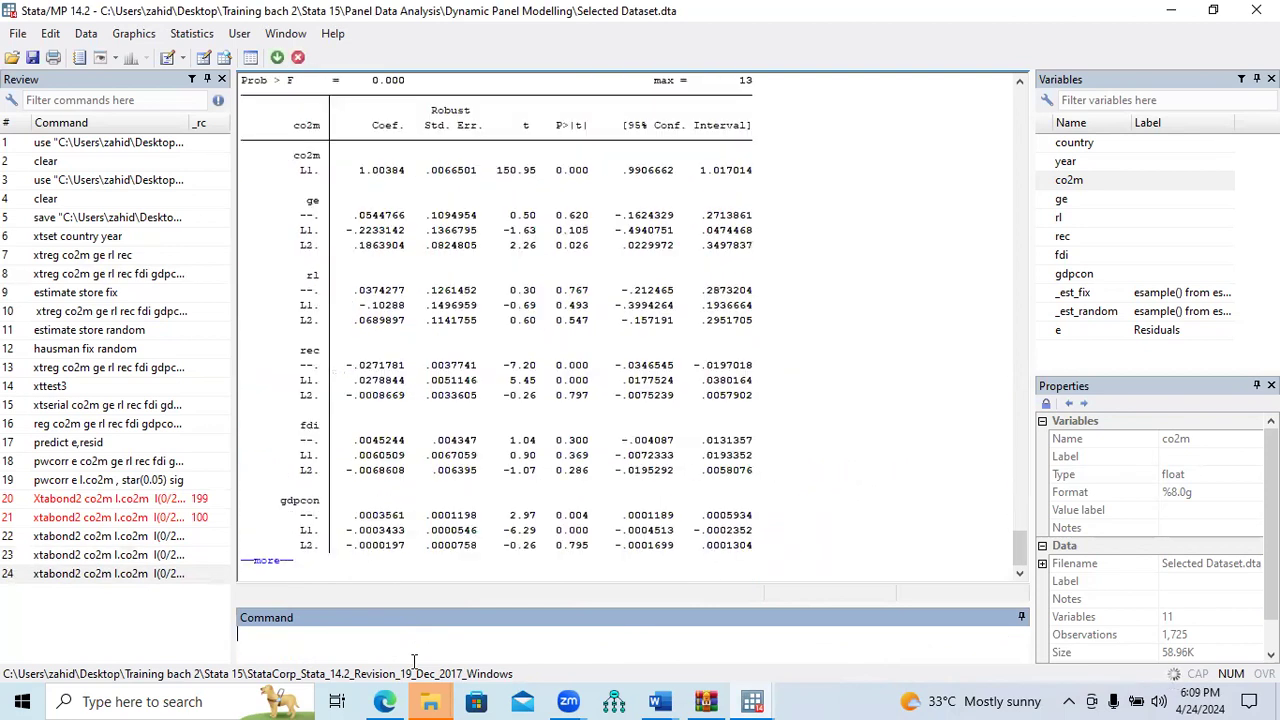
{"action": "left_click", "coordinate": [271, 565]}
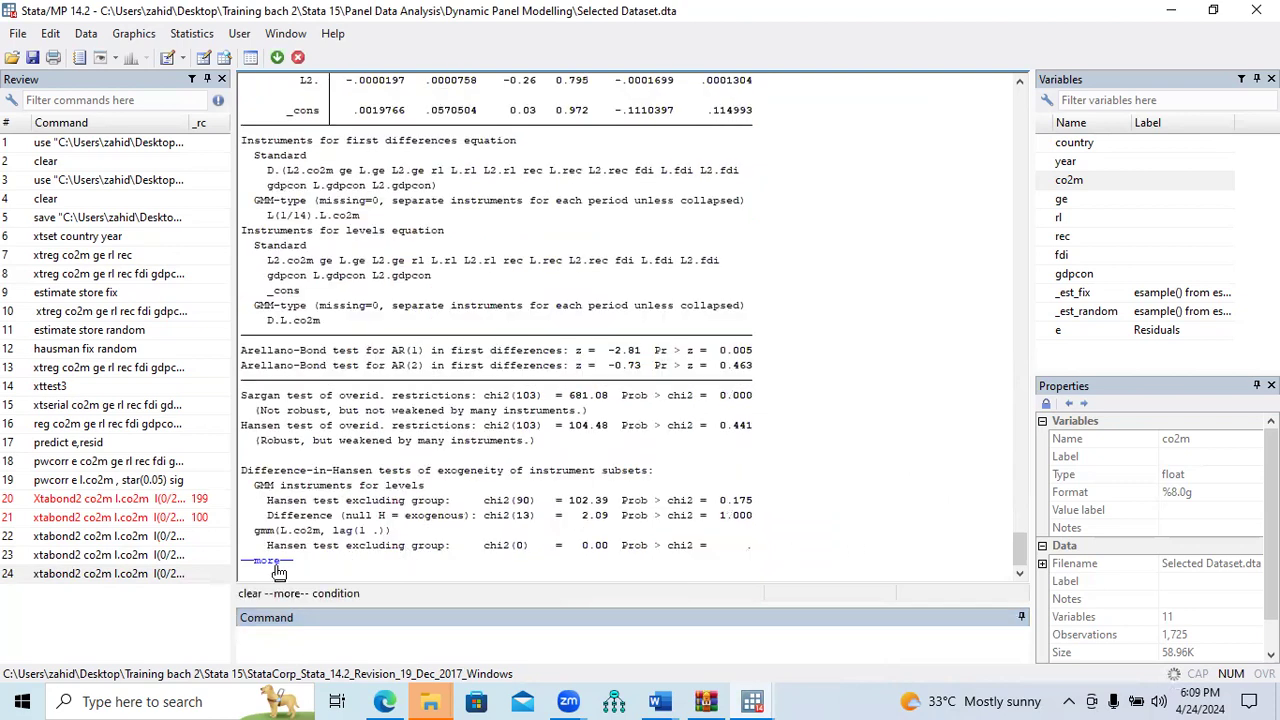
{"action": "left_click", "coordinate": [274, 562]}
Examine the one-step system GMM header, comparing the number of instruments with the number of groups.
{"action": "left_click_drag", "start_coordinate": [1027, 548], "coordinate": [1025, 494]}
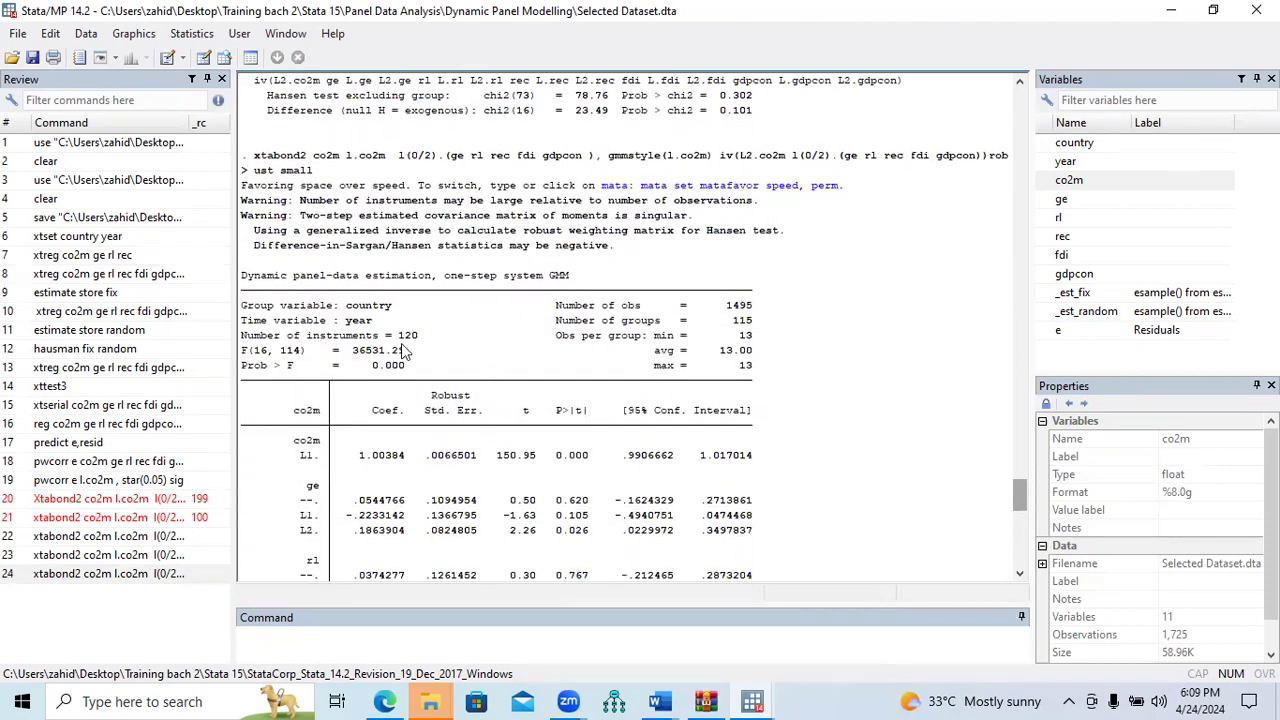
{"action": "left_click_drag", "start_coordinate": [260, 338], "coordinate": [418, 340]}
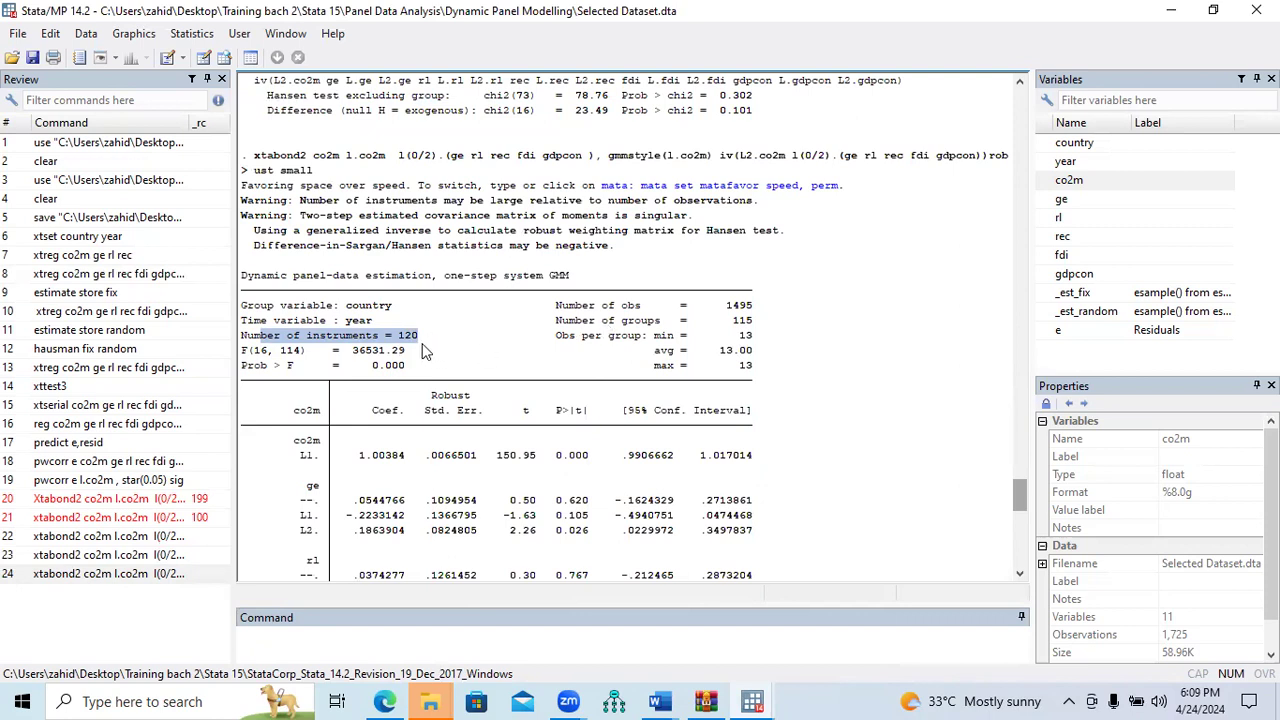
{"action": "left_click_drag", "start_coordinate": [550, 322], "coordinate": [725, 328]}
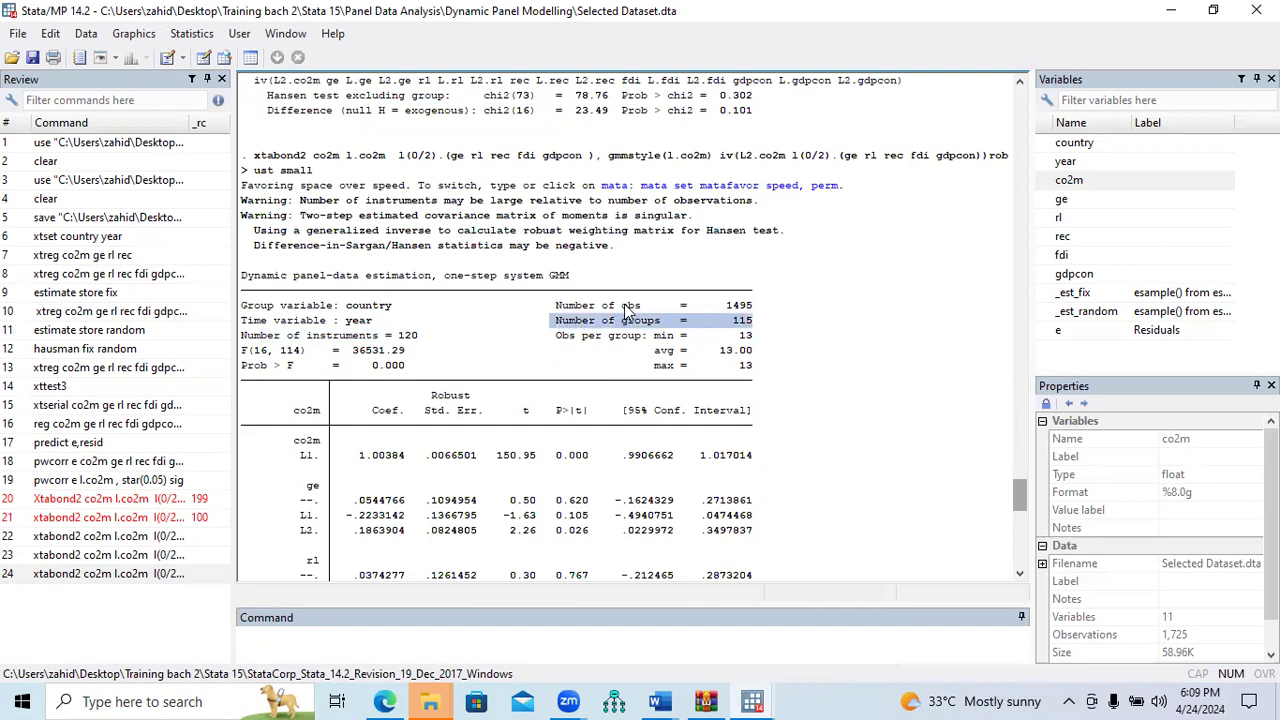
Examine the one-step system GMM observations and the coefficients and p-values of lagged co2m and the ge terms.
{"action": "left_click_drag", "start_coordinate": [556, 305], "coordinate": [743, 315]}
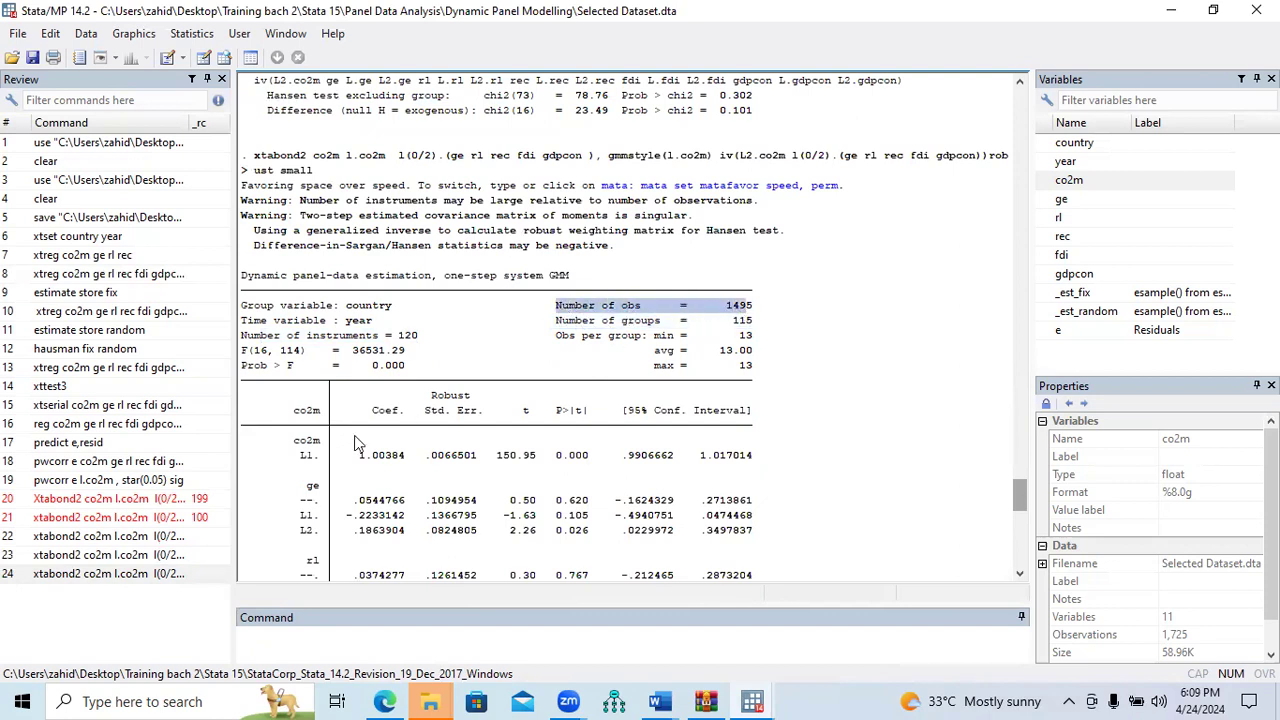
{"action": "left_click_drag", "start_coordinate": [298, 457], "coordinate": [597, 457]}
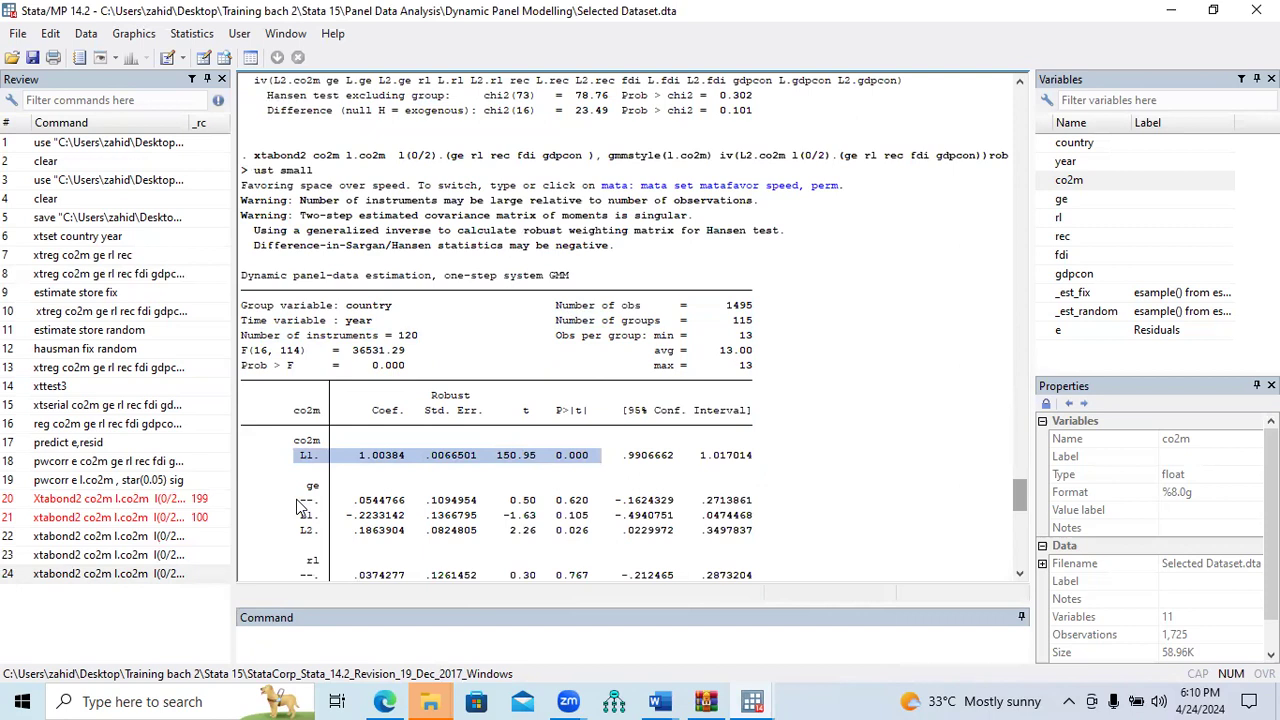
{"action": "left_click_drag", "start_coordinate": [297, 502], "coordinate": [556, 500]}
{"action": "left_click_drag", "start_coordinate": [298, 517], "coordinate": [583, 517]}
{"action": "left_click_drag", "start_coordinate": [300, 532], "coordinate": [585, 538]}
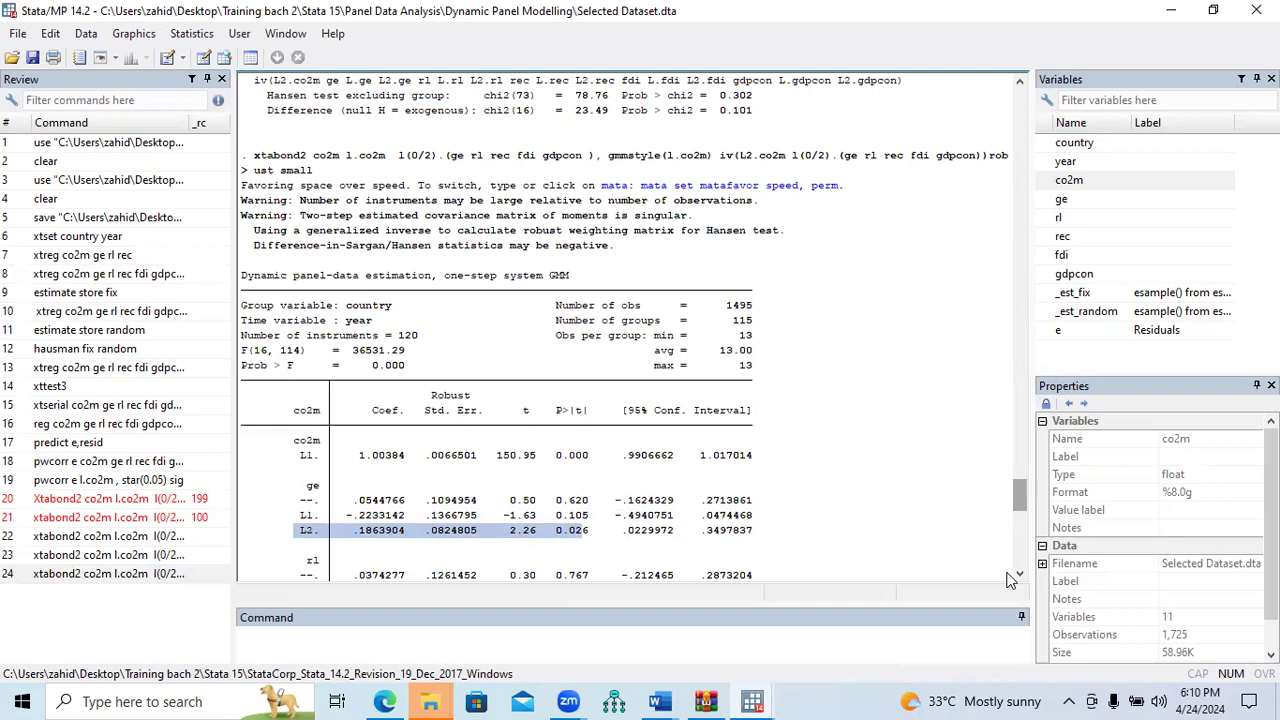
{"action": "scroll", "coordinate": [1018, 578], "scroll_direction": "down", "scroll_amount": 3}
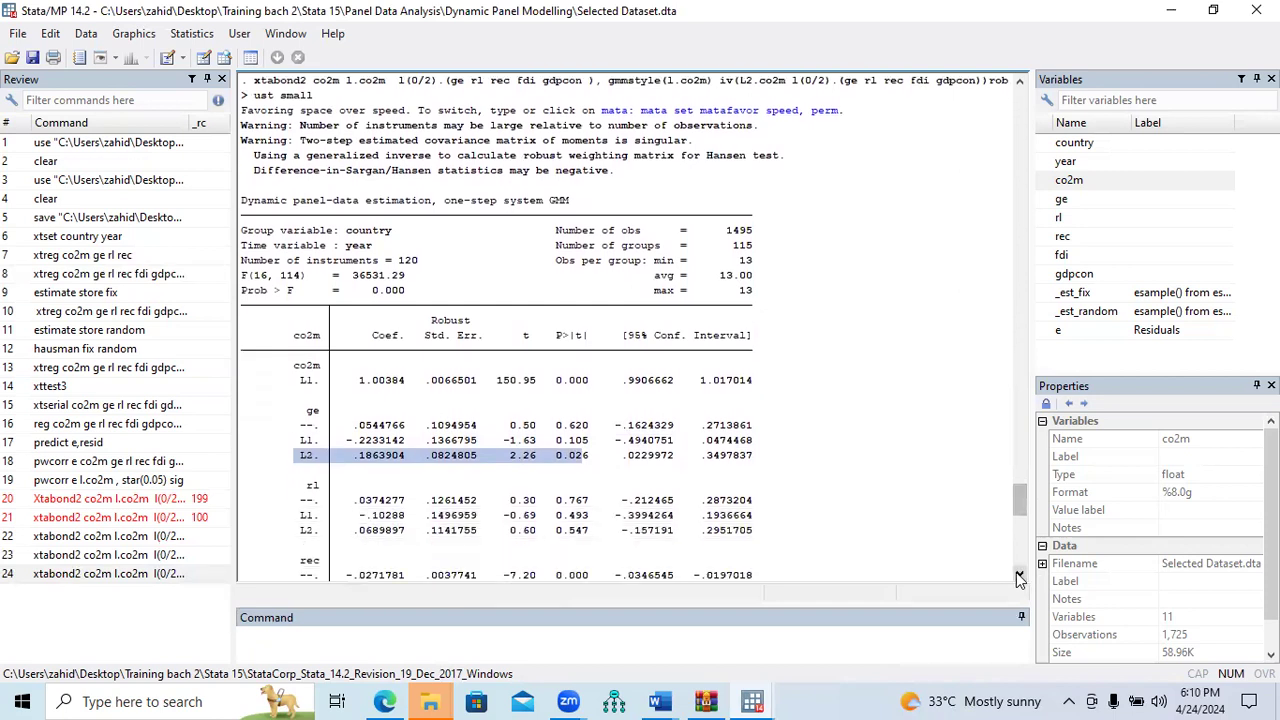
{"action": "scroll", "coordinate": [1018, 578], "scroll_direction": "down", "scroll_amount": 2}
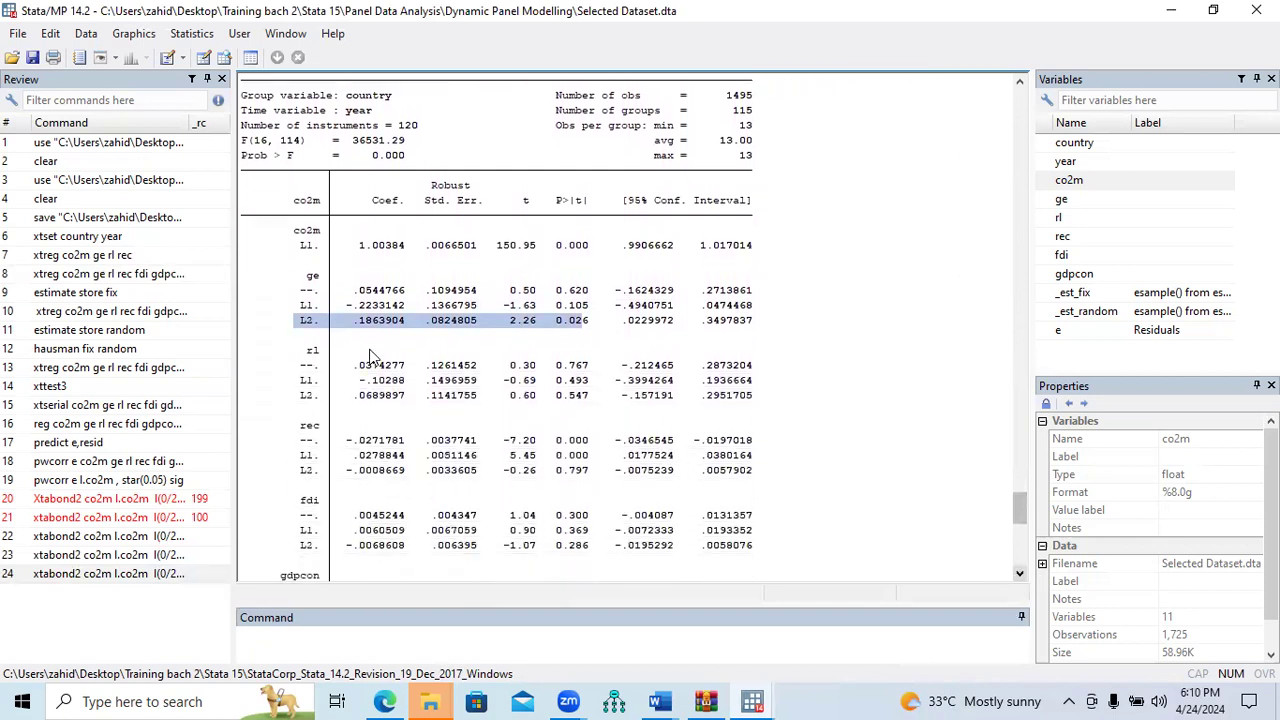
Examine the one-step system GMM coefficients and p-values of rl, rec, fdi, gdpcon and the constant.
{"action": "left_click", "coordinate": [311, 353]}
{"action": "left_click_drag", "start_coordinate": [302, 364], "coordinate": [584, 396]}
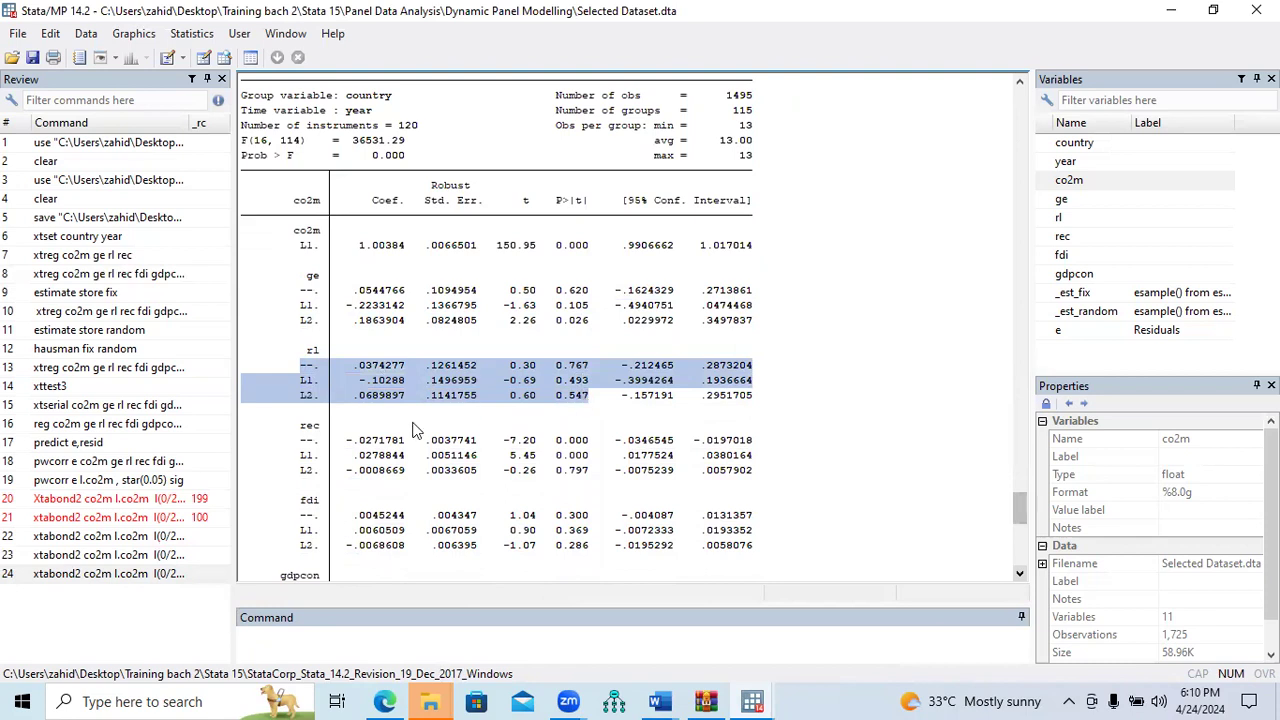
{"action": "left_click", "coordinate": [305, 430]}
{"action": "left_click_drag", "start_coordinate": [300, 440], "coordinate": [592, 466]}
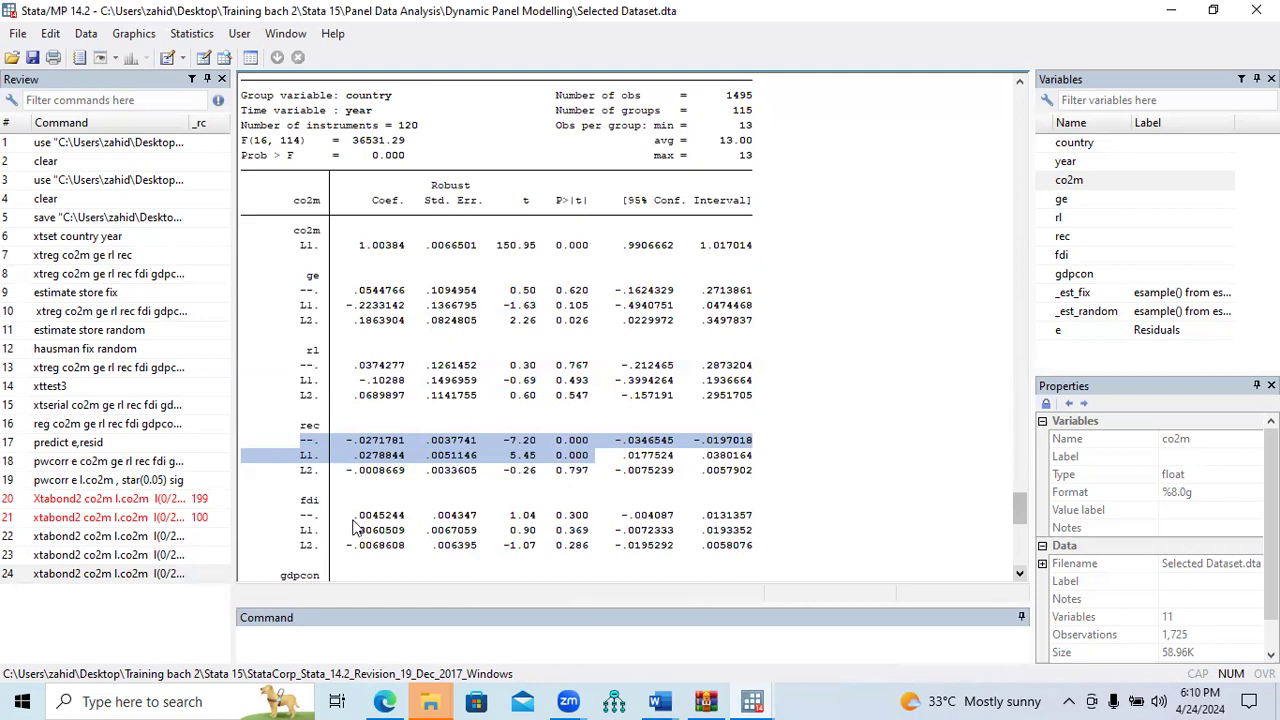
{"action": "left_click_drag", "start_coordinate": [354, 517], "coordinate": [596, 545]}
{"action": "left_click", "coordinate": [1017, 575]}
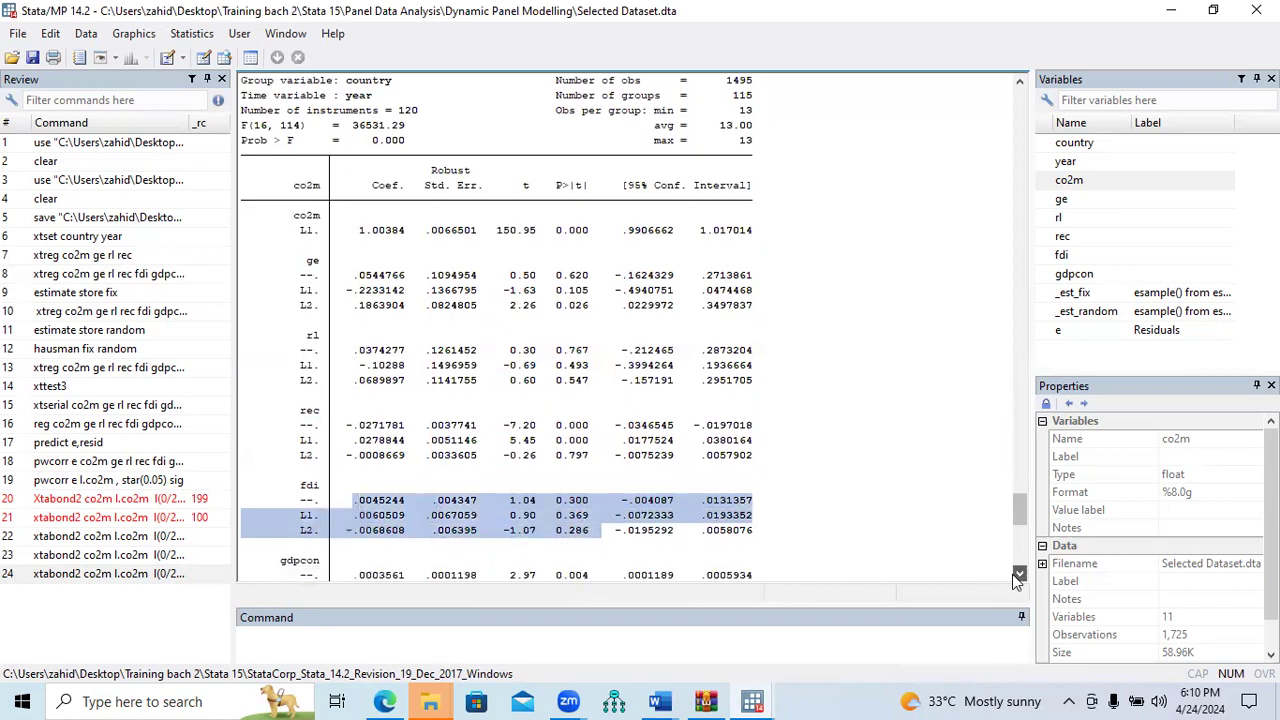
{"action": "left_click", "coordinate": [1017, 577]}
{"action": "left_click", "coordinate": [1017, 577]}
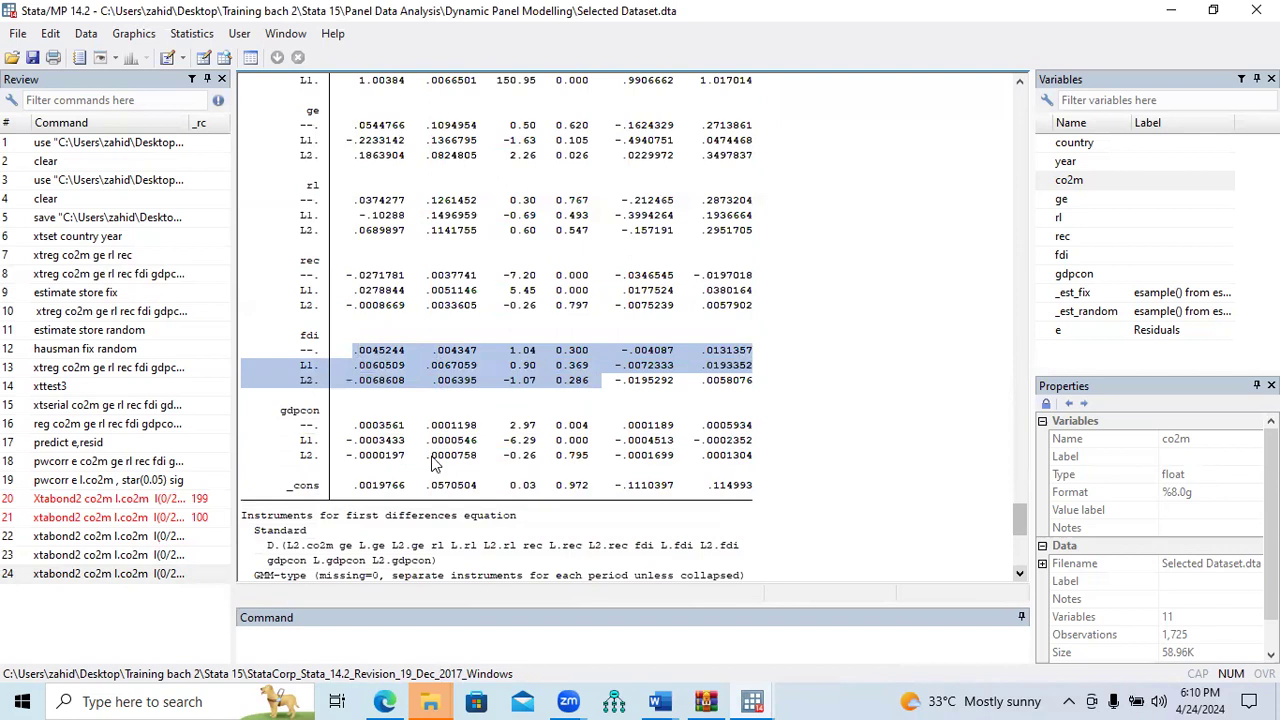
{"action": "left_click_drag", "start_coordinate": [276, 412], "coordinate": [305, 418]}
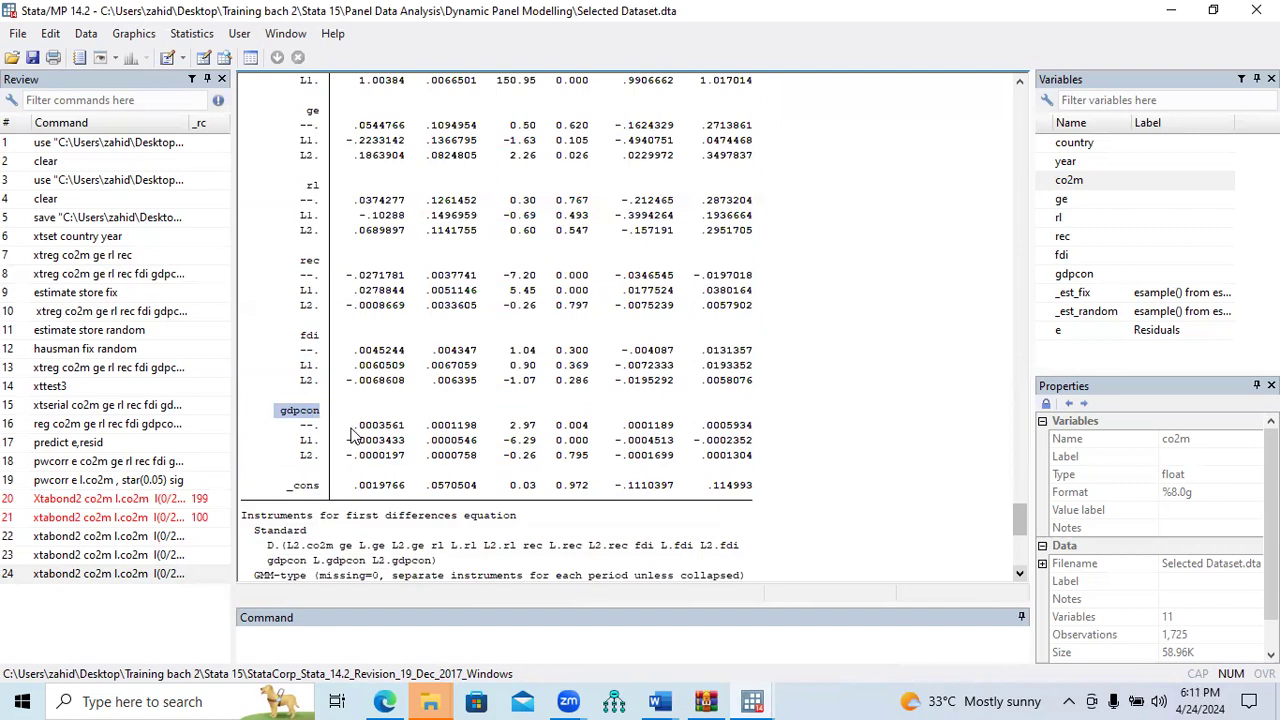
{"action": "left_click_drag", "start_coordinate": [348, 426], "coordinate": [590, 428]}
{"action": "left_click_drag", "start_coordinate": [342, 440], "coordinate": [588, 446]}
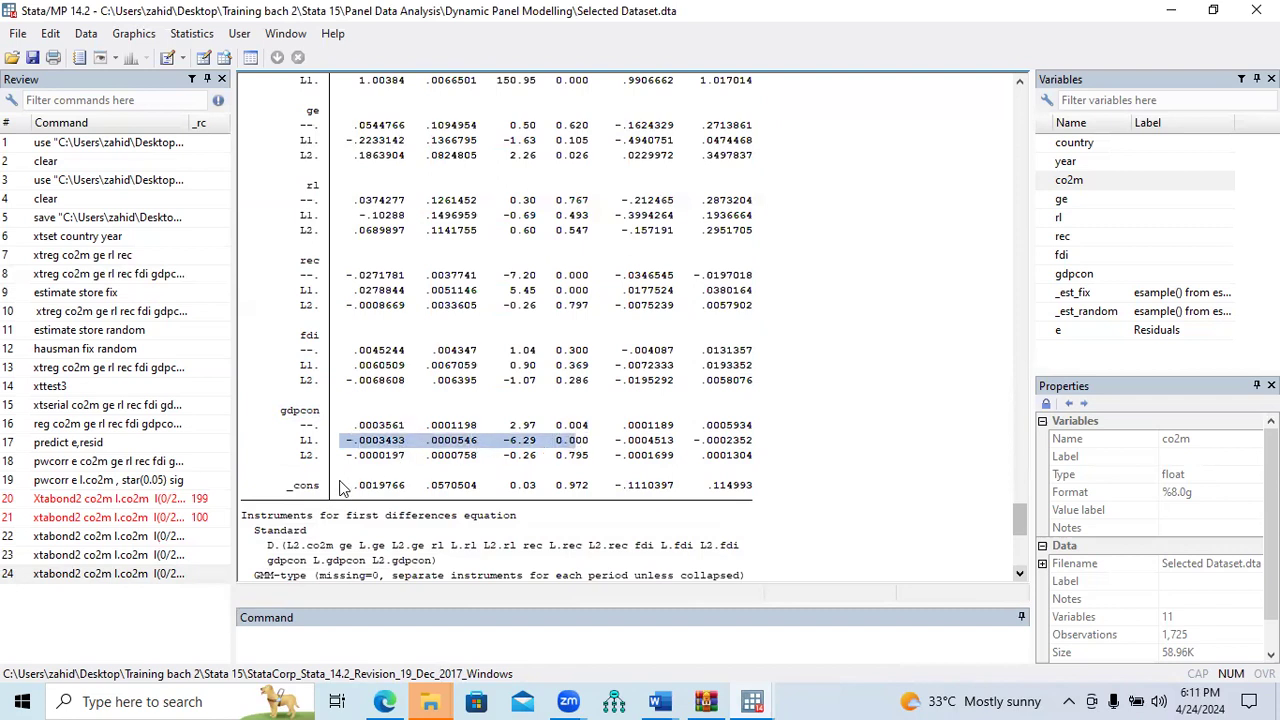
{"action": "left_click_drag", "start_coordinate": [296, 493], "coordinate": [757, 495]}
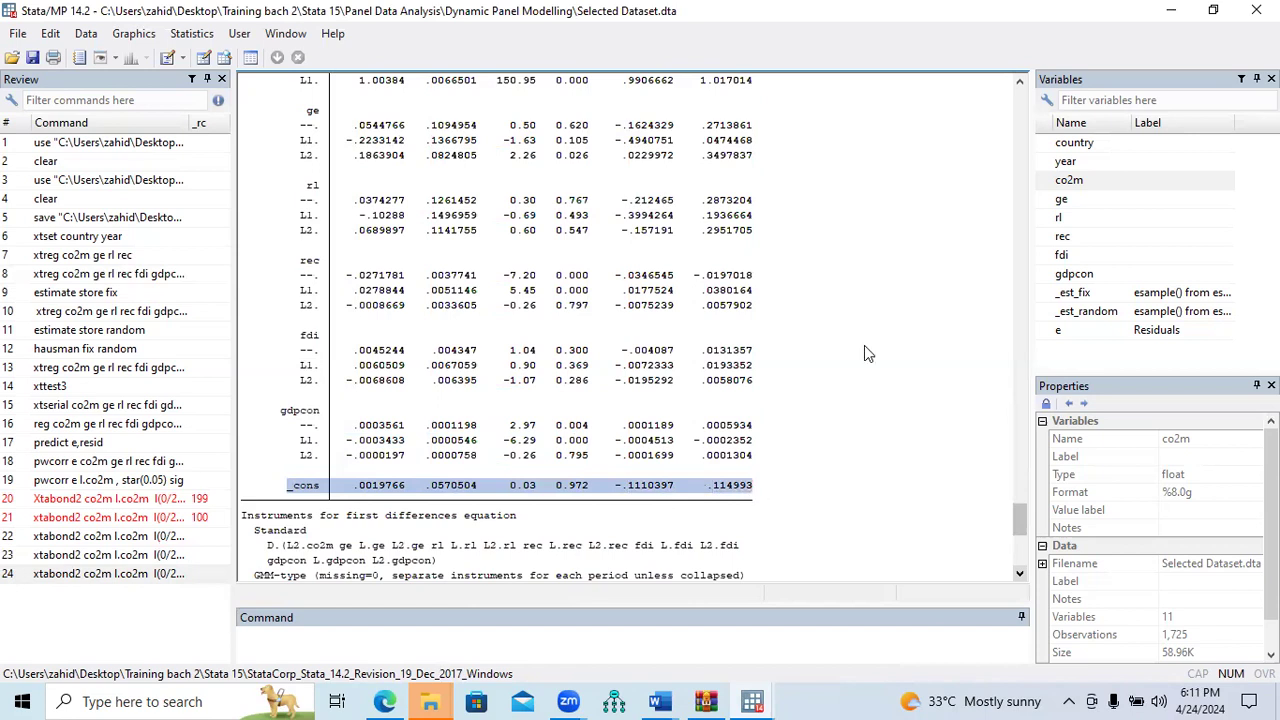
Review the earlier two-step difference GMM coefficients for comparison and return to the one-step system GMM heading.
{"action": "scroll", "coordinate": [1024, 286], "scroll_direction": "up", "scroll_amount": 10}
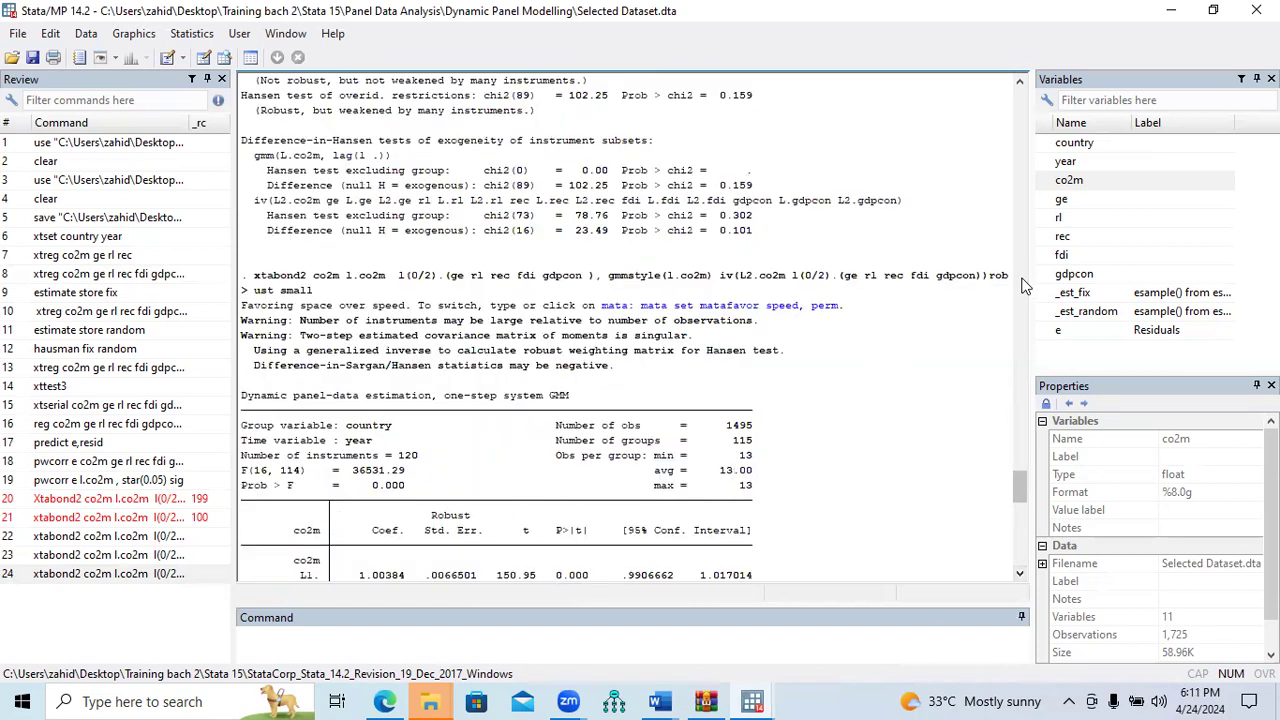
{"action": "scroll", "coordinate": [1024, 286], "scroll_direction": "up", "scroll_amount": 10}
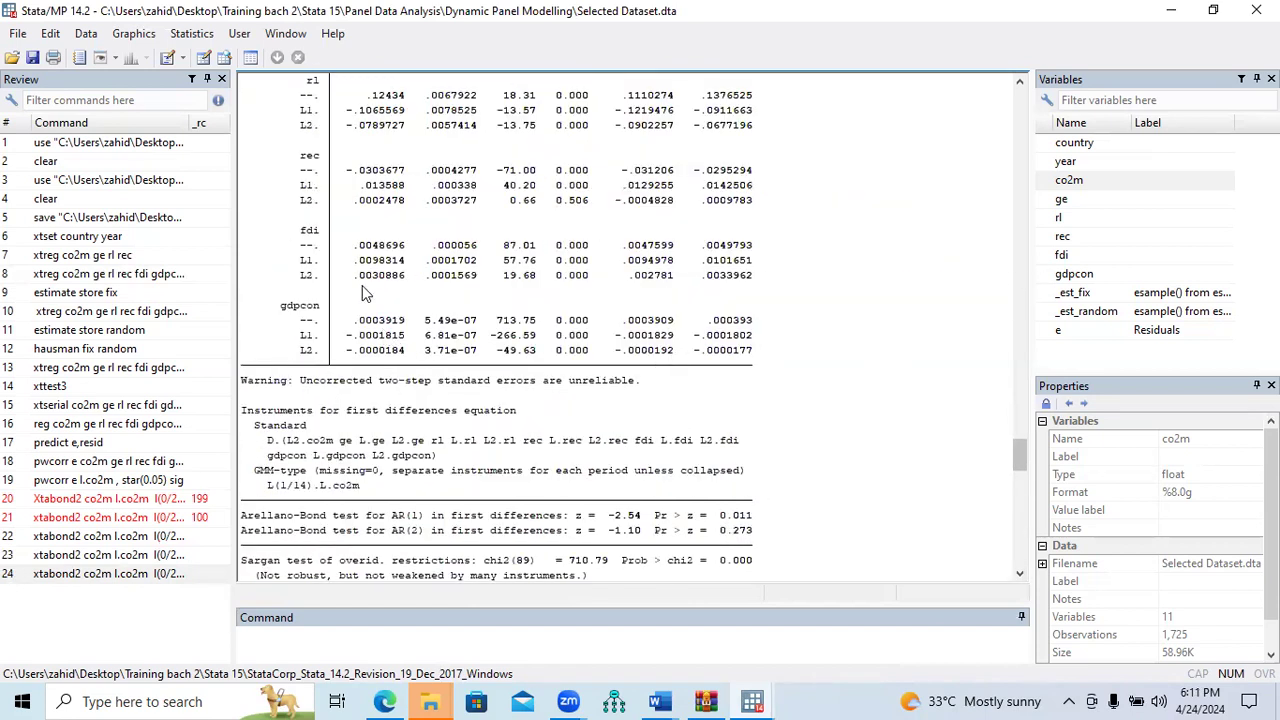
{"action": "left_click", "coordinate": [1020, 575]}
{"action": "left_click", "coordinate": [1020, 575]}
{"action": "left_click", "coordinate": [1020, 575]}
{"action": "left_click", "coordinate": [1020, 575]}
{"action": "left_click", "coordinate": [1020, 575]}
{"action": "left_click", "coordinate": [1020, 575]}
{"action": "left_click", "coordinate": [1020, 575]}
{"action": "left_click", "coordinate": [1020, 575]}
{"action": "left_click", "coordinate": [1020, 575]}
{"action": "left_click", "coordinate": [1020, 575]}
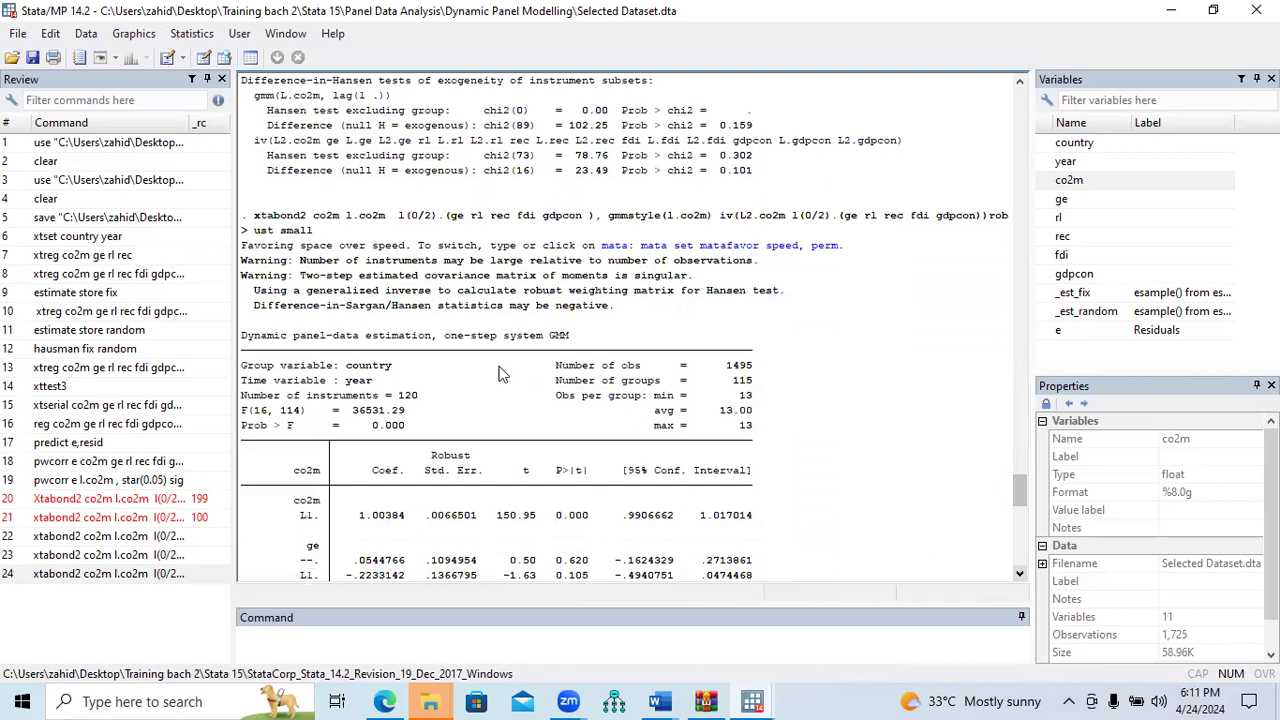
{"action": "left_click_drag", "start_coordinate": [445, 337], "coordinate": [593, 352]}
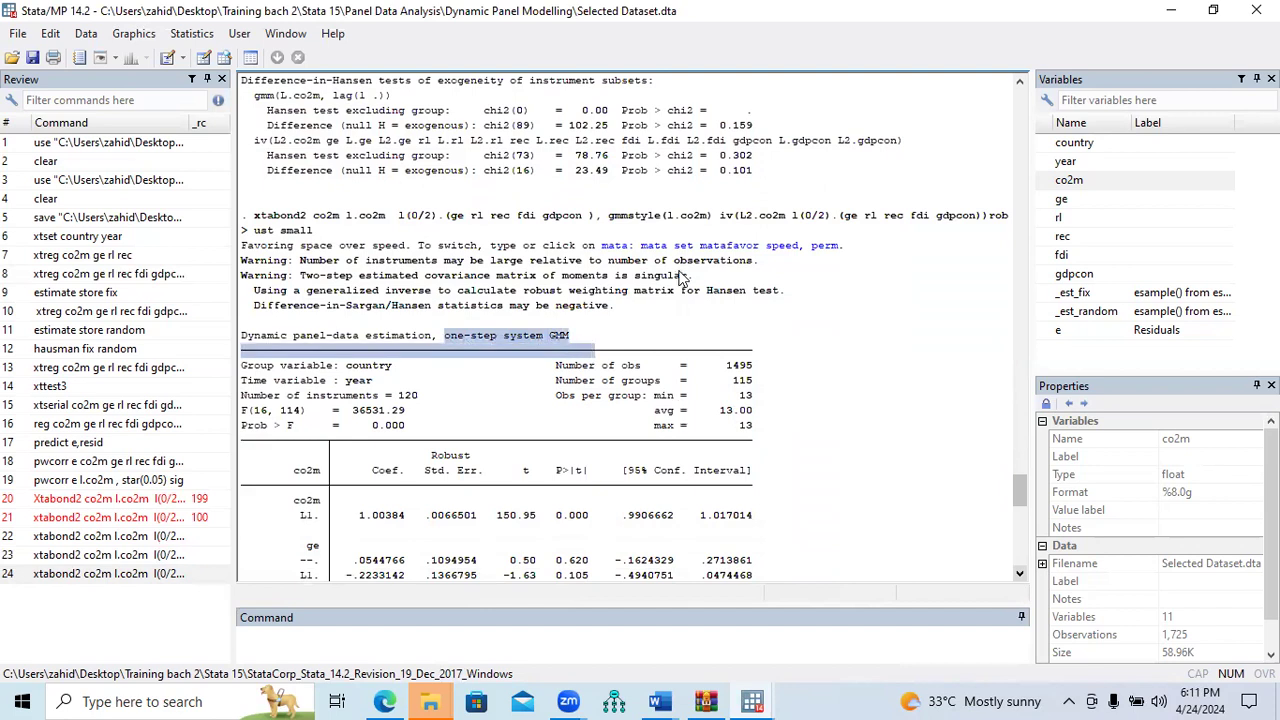
Replace the small option with twostep in the recalled xtabond2 command and run the two-step system GMM estimation through its full output.
{"action": "left_click", "coordinate": [172, 572]}
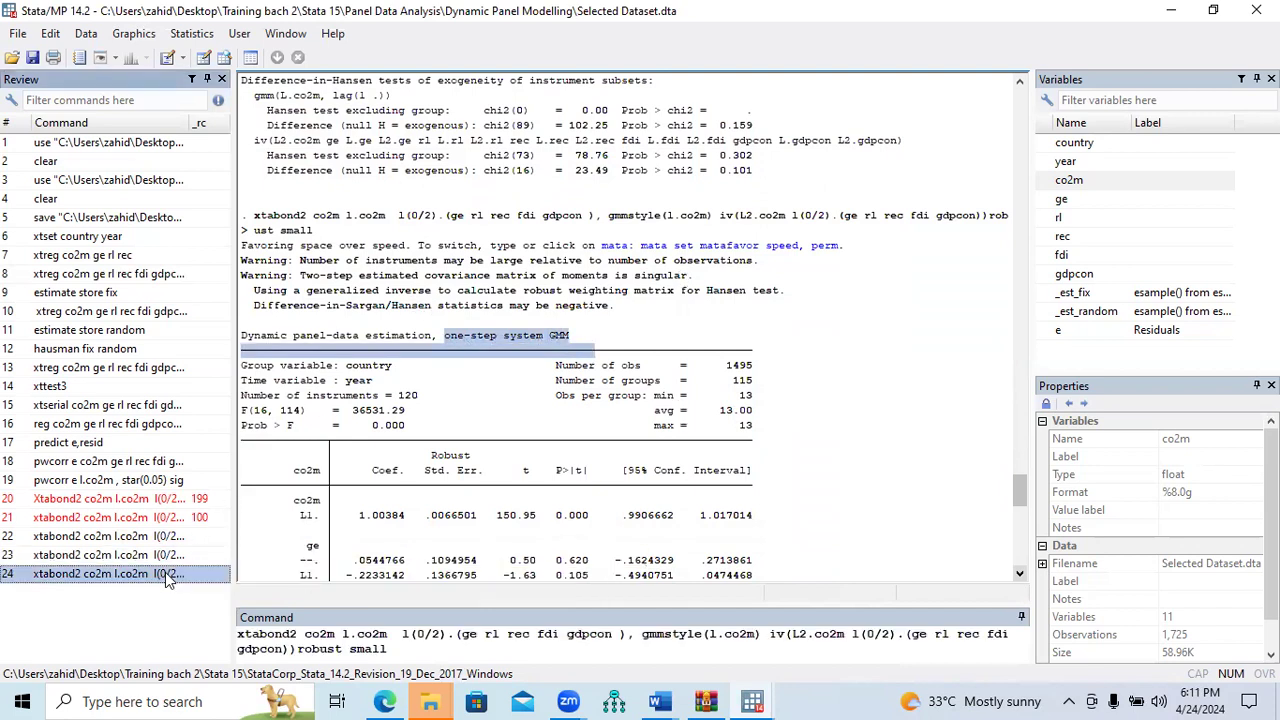
{"action": "left_click", "coordinate": [391, 648]}
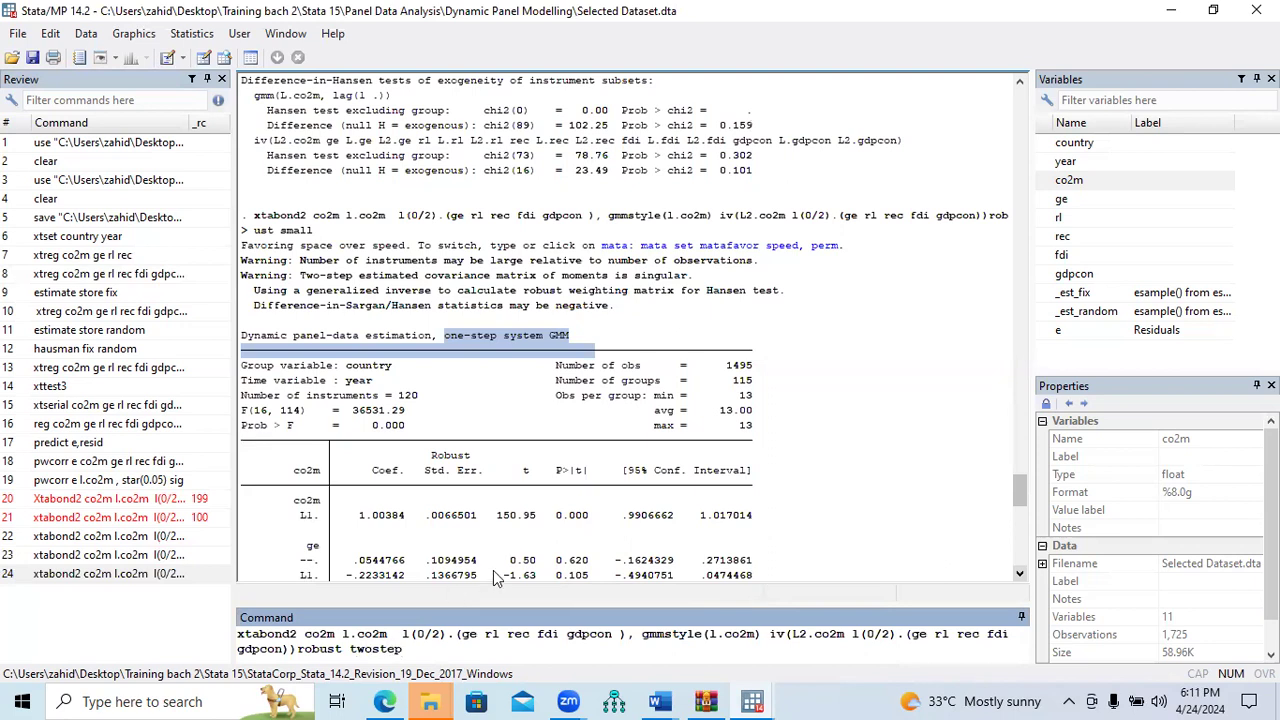
{"action": "key", "text": "Return"}
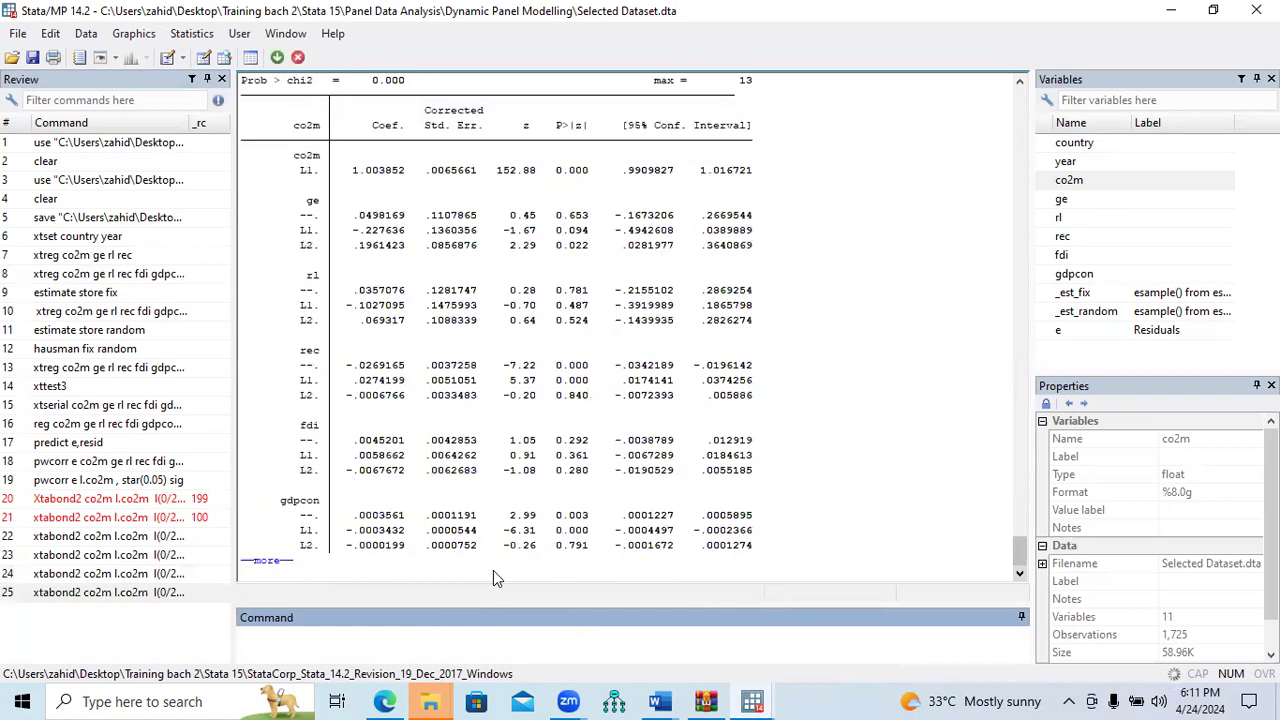
{"action": "left_click", "coordinate": [284, 566]}
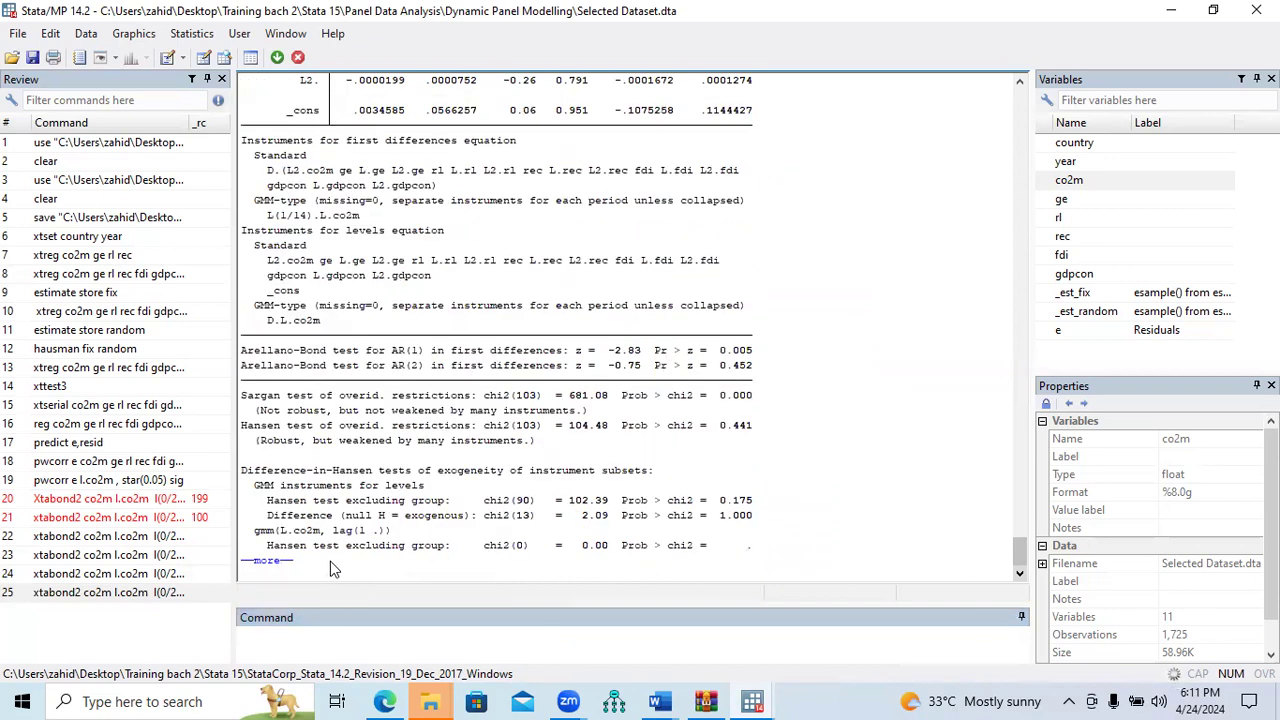
{"action": "left_click", "coordinate": [290, 566]}
Examine the two-step system GMM header for instruments, observations and groups, plus the lagged co2m and ge coefficients.
{"action": "left_click_drag", "start_coordinate": [1017, 553], "coordinate": [1017, 501]}
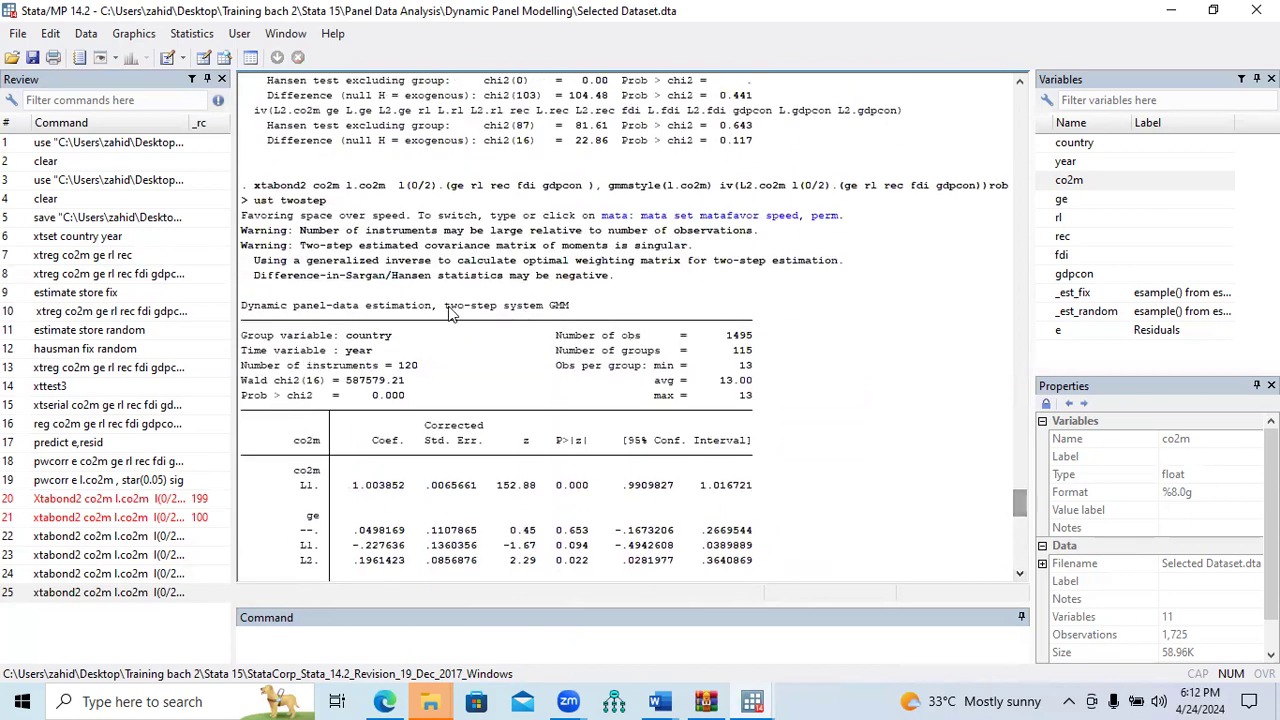
{"action": "left_click_drag", "start_coordinate": [444, 306], "coordinate": [504, 307]}
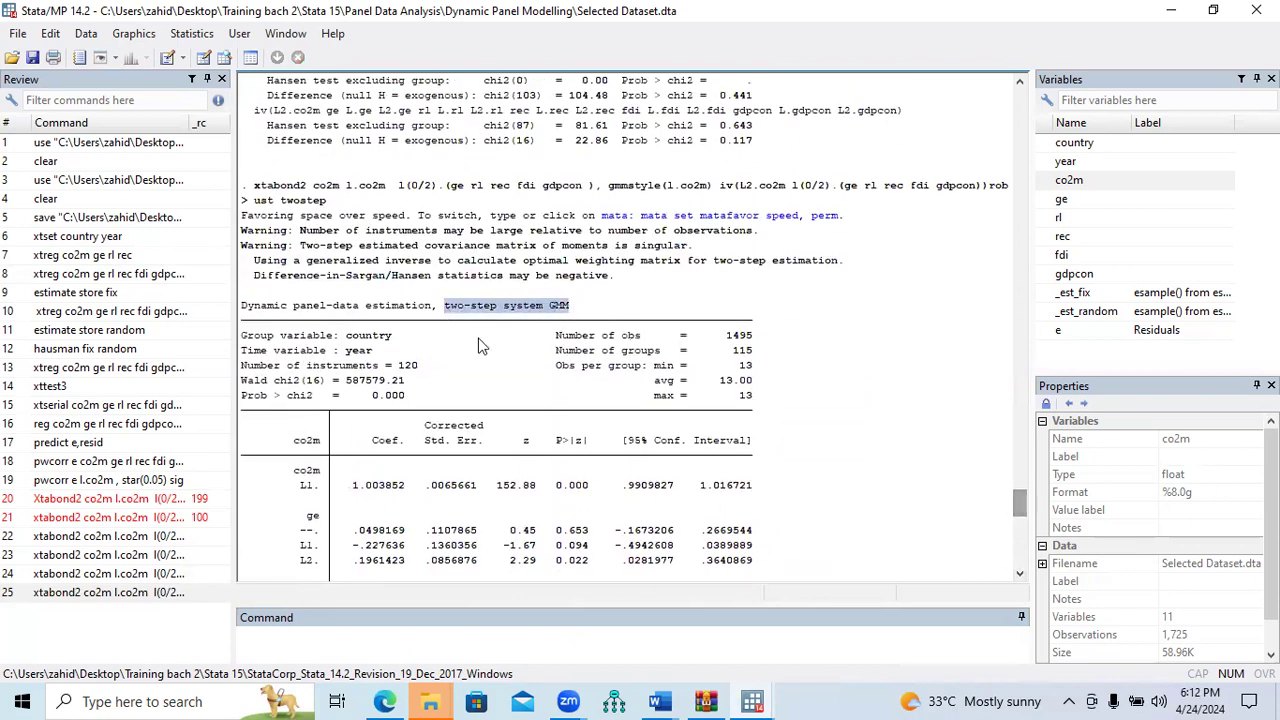
{"action": "left_click_drag", "start_coordinate": [275, 366], "coordinate": [418, 370]}
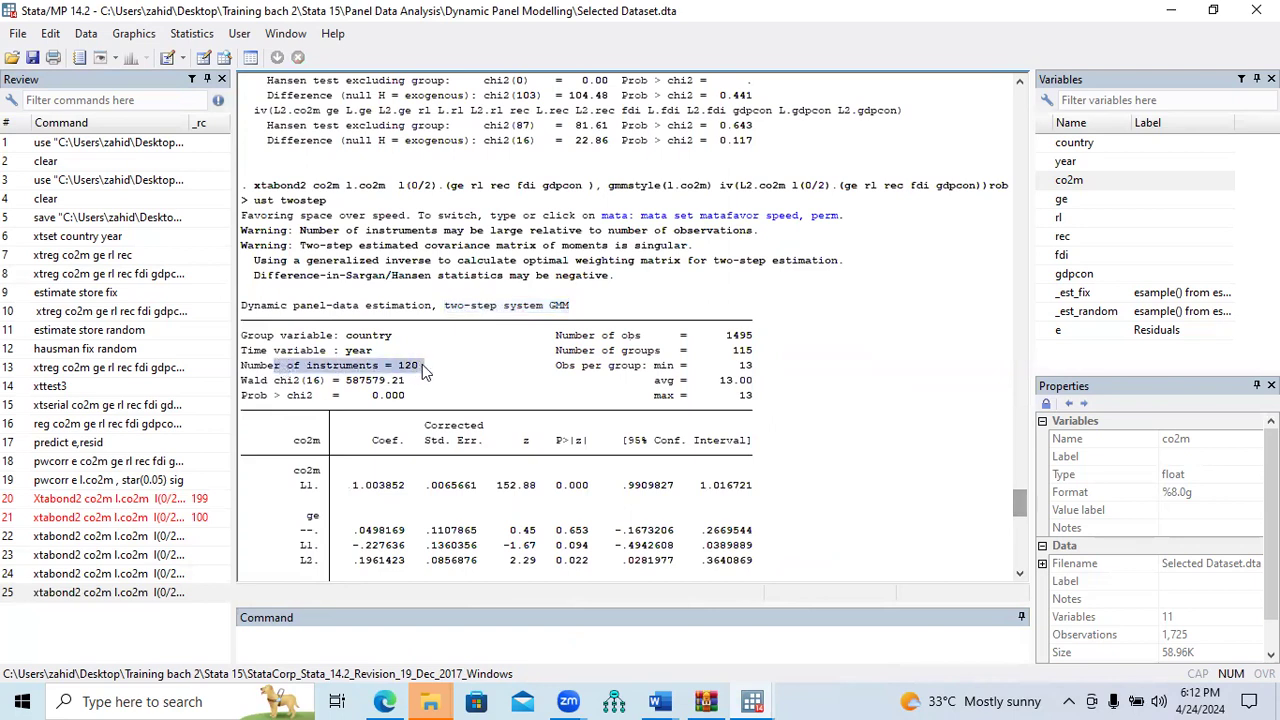
{"action": "left_click_drag", "start_coordinate": [556, 336], "coordinate": [748, 338]}
{"action": "left_click_drag", "start_coordinate": [581, 351], "coordinate": [742, 364]}
{"action": "left_click_drag", "start_coordinate": [284, 487], "coordinate": [588, 488]}
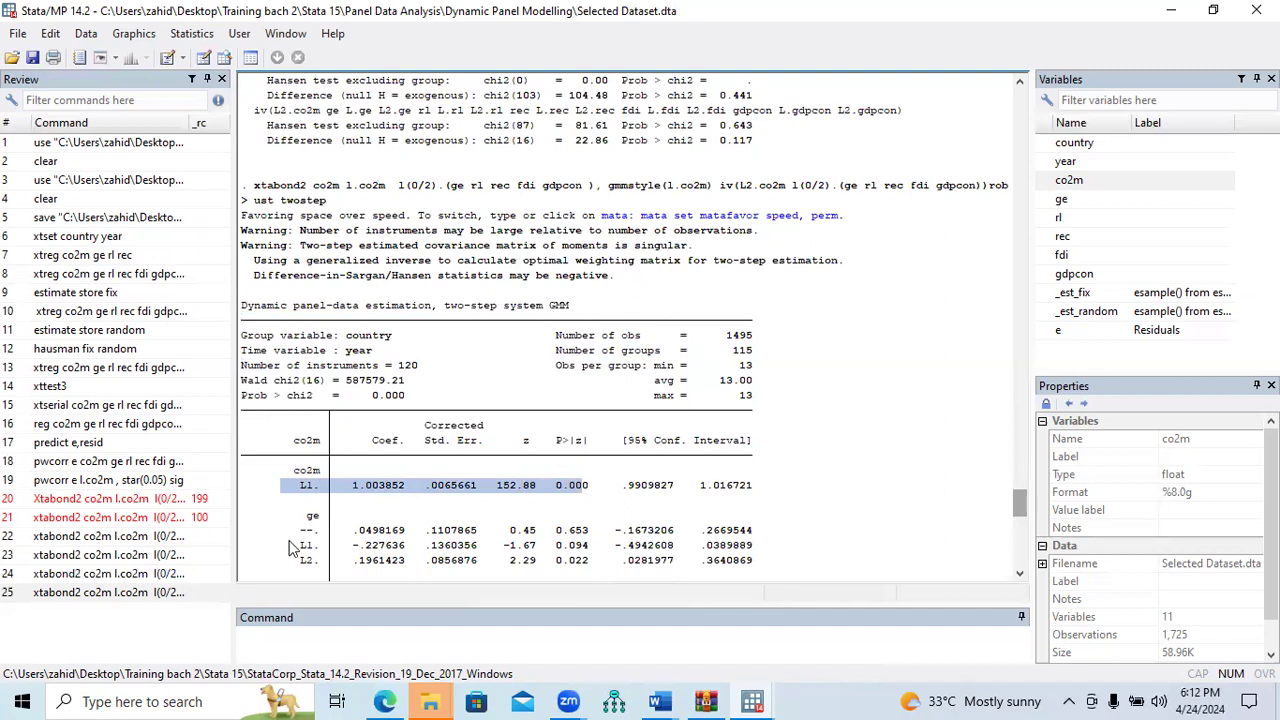
{"action": "left_click_drag", "start_coordinate": [300, 548], "coordinate": [395, 560]}
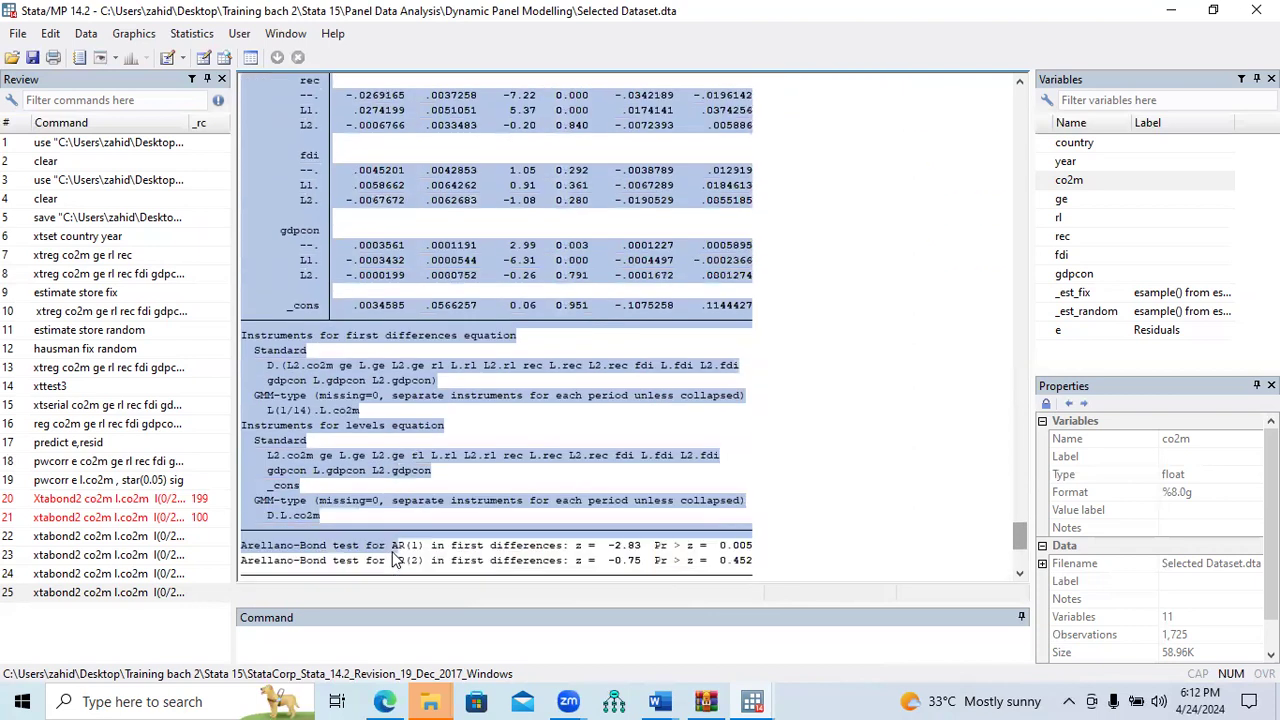
{"action": "left_click", "coordinate": [952, 212]}
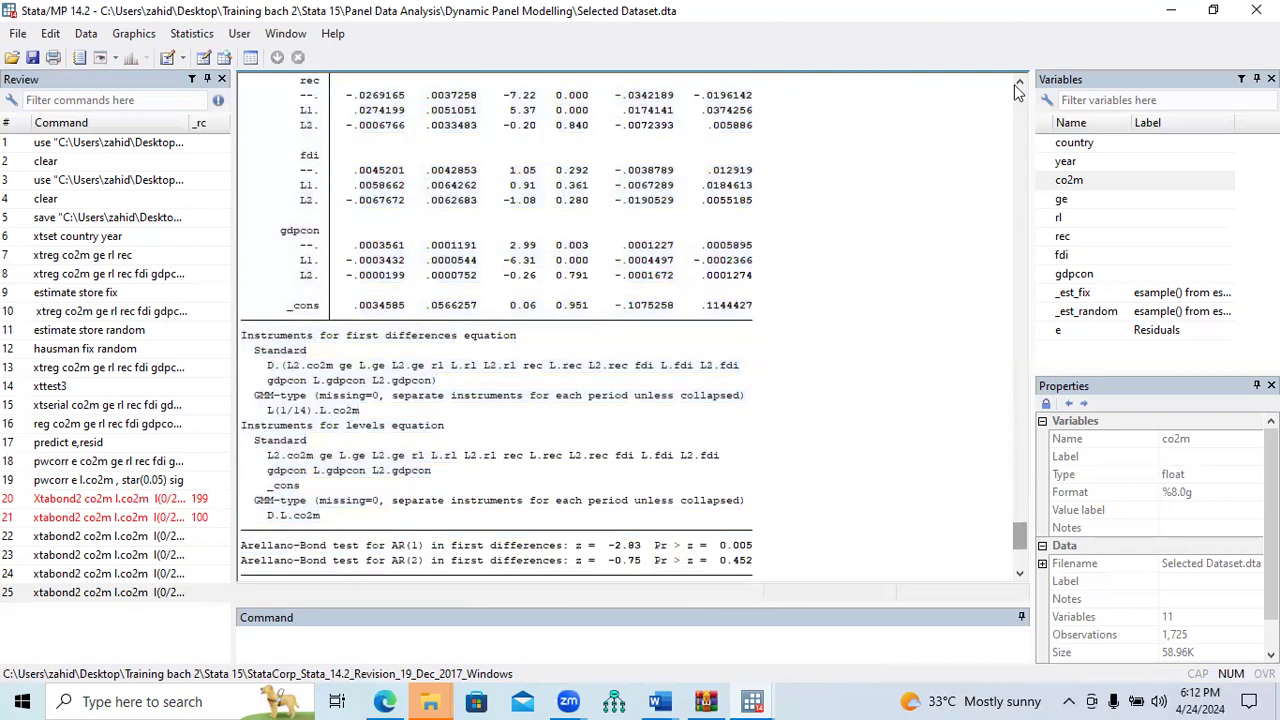
{"action": "left_click", "coordinate": [1020, 82]}
{"action": "left_click_drag", "start_coordinate": [1020, 85], "coordinate": [1020, 85]}
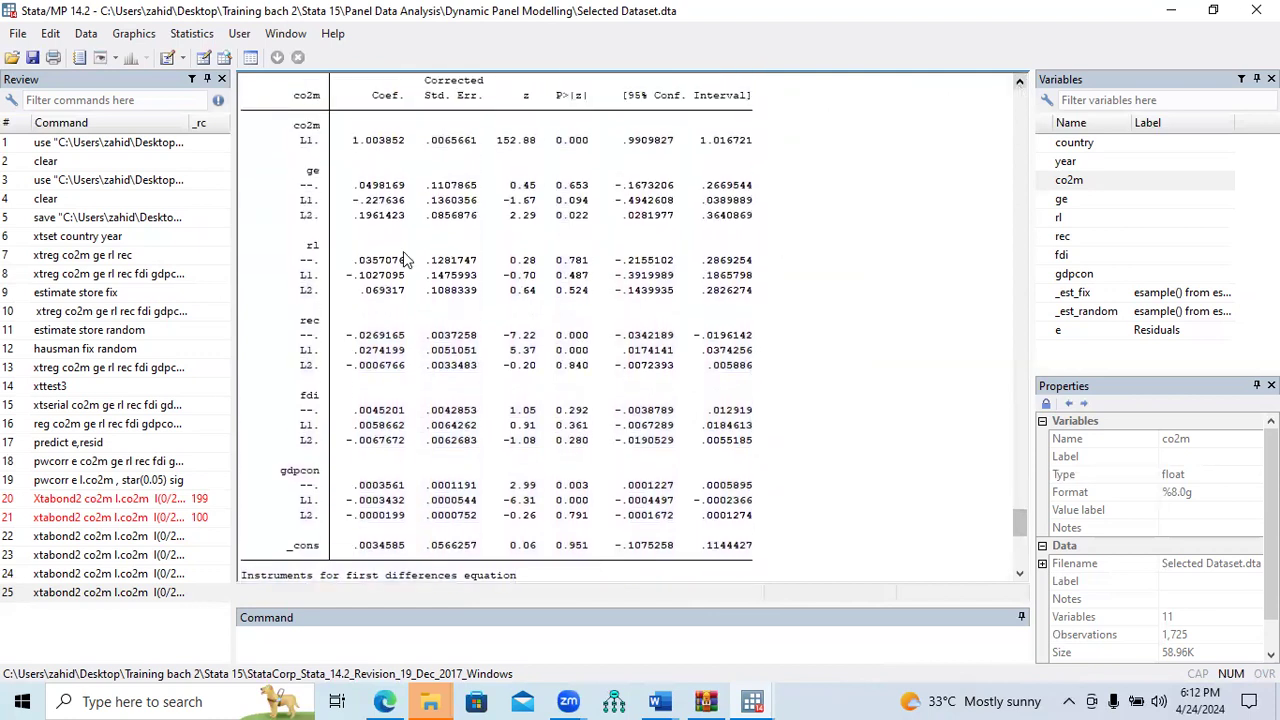
Examine the two-step system GMM coefficients and p-values of rl, rec, fdi, gdpcon and the constant.
{"action": "left_click_drag", "start_coordinate": [306, 259], "coordinate": [606, 303]}
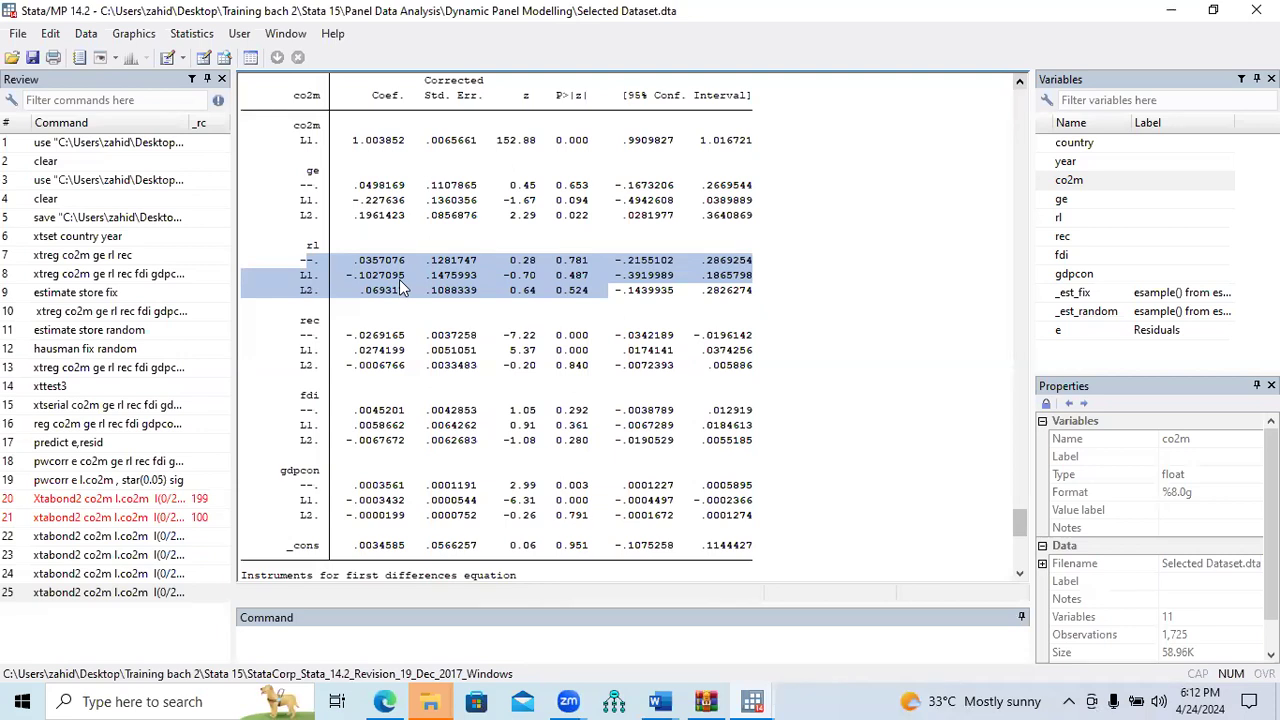
{"action": "double_click", "coordinate": [302, 322]}
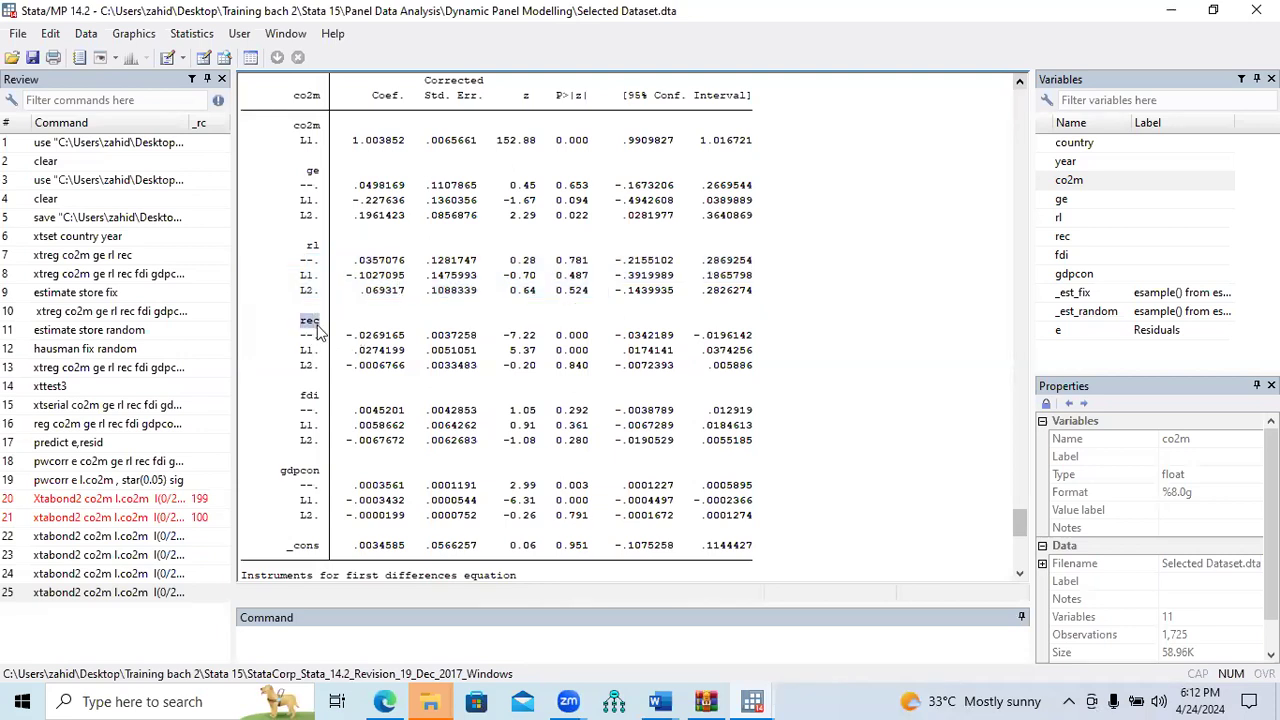
{"action": "left_click_drag", "start_coordinate": [308, 343], "coordinate": [557, 343]}
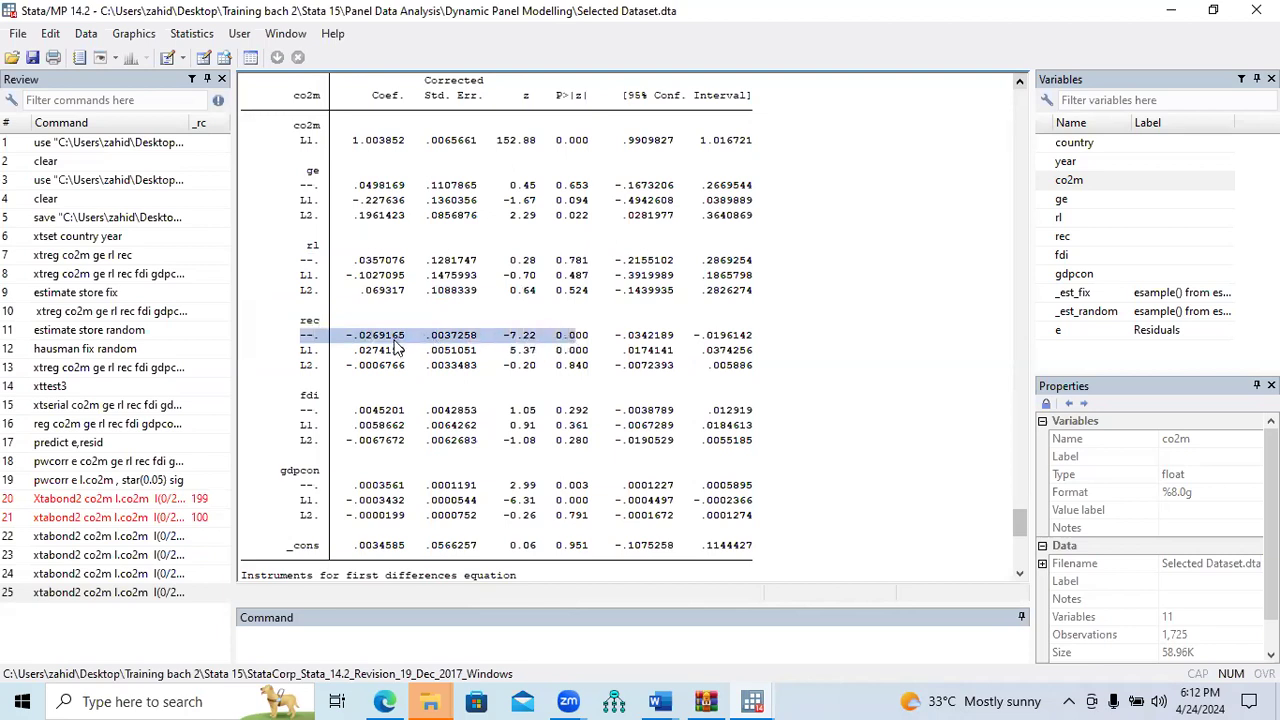
{"action": "left_click", "coordinate": [305, 355]}
{"action": "left_click_drag", "start_coordinate": [305, 355], "coordinate": [585, 357]}
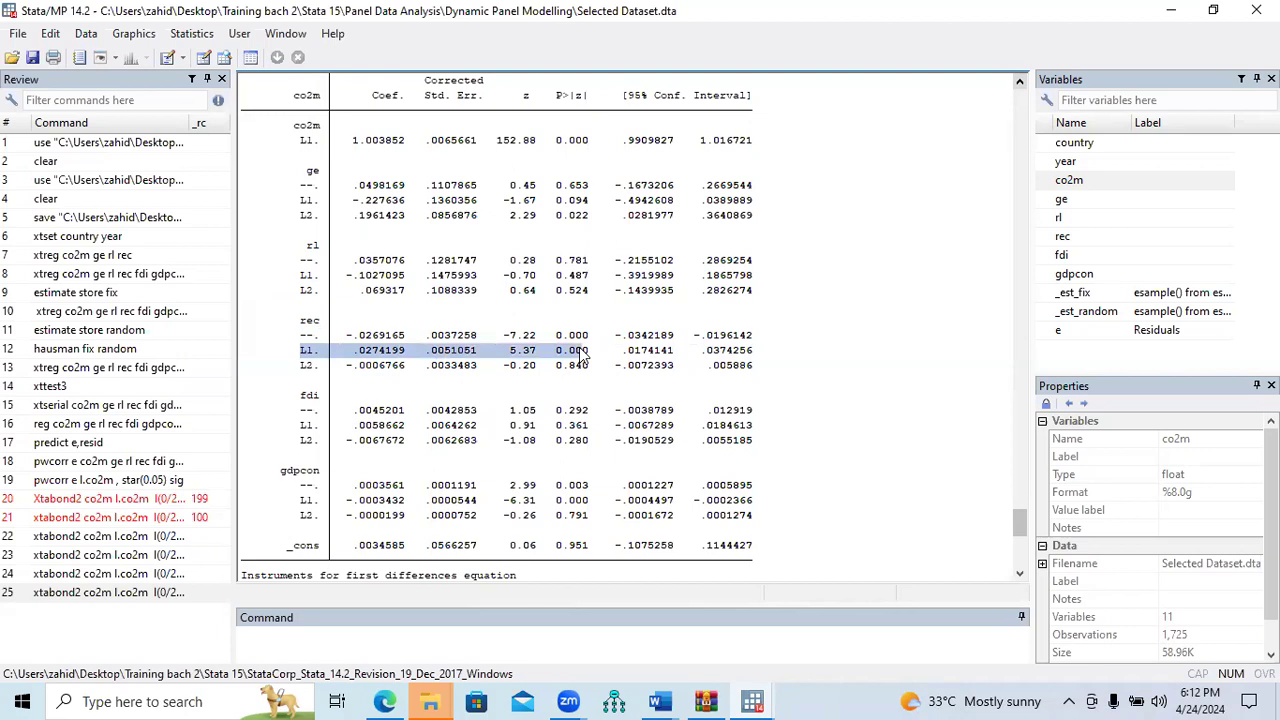
{"action": "left_click_drag", "start_coordinate": [316, 398], "coordinate": [588, 448]}
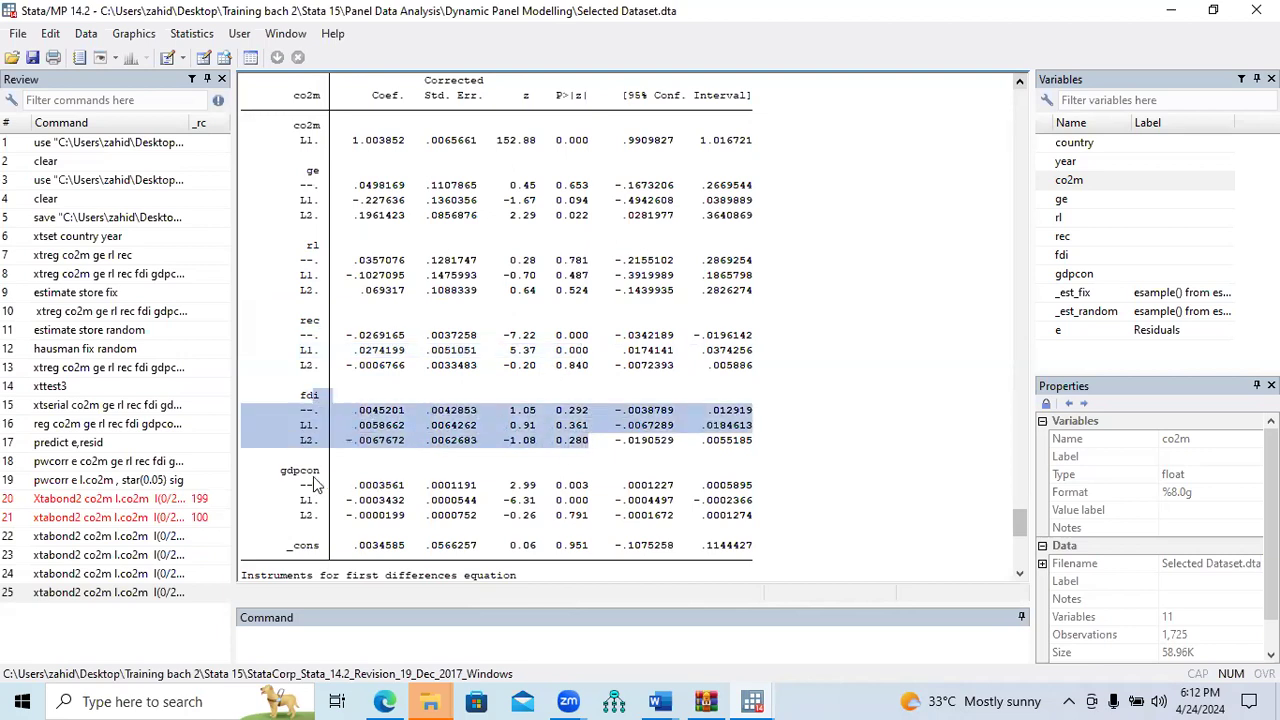
{"action": "left_click_drag", "start_coordinate": [283, 471], "coordinate": [586, 508]}
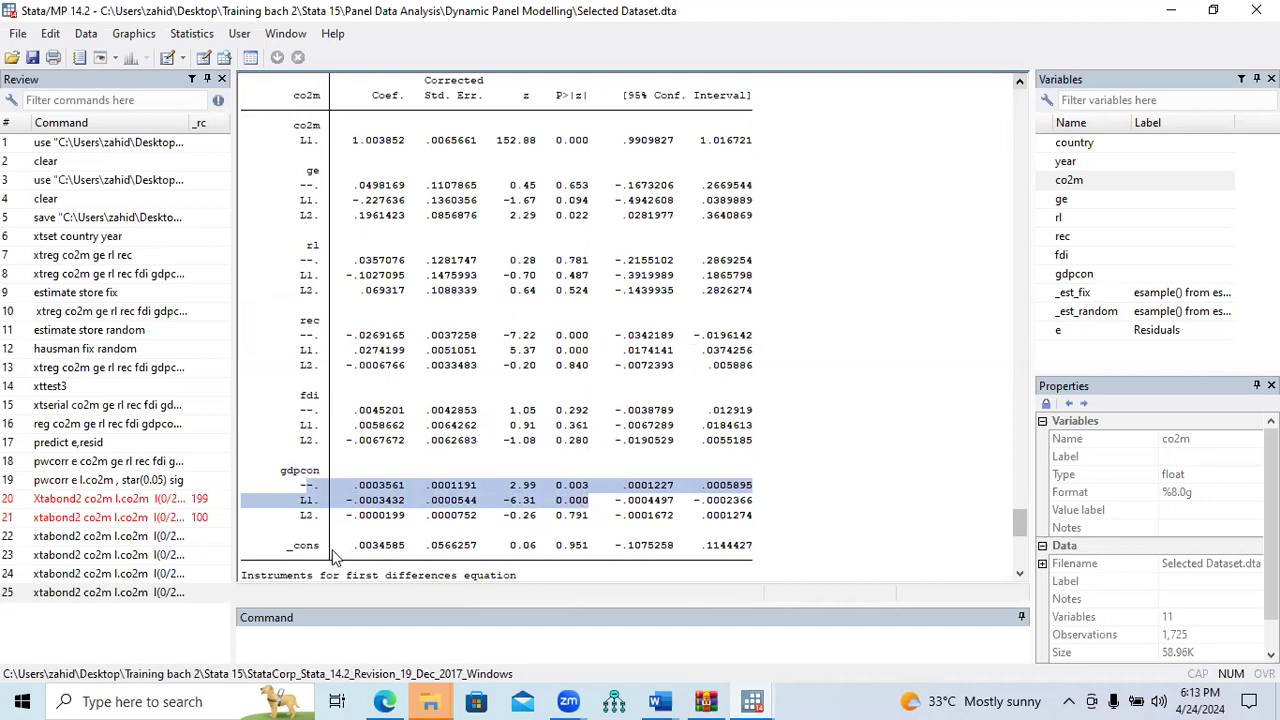
{"action": "left_click_drag", "start_coordinate": [282, 546], "coordinate": [612, 547]}
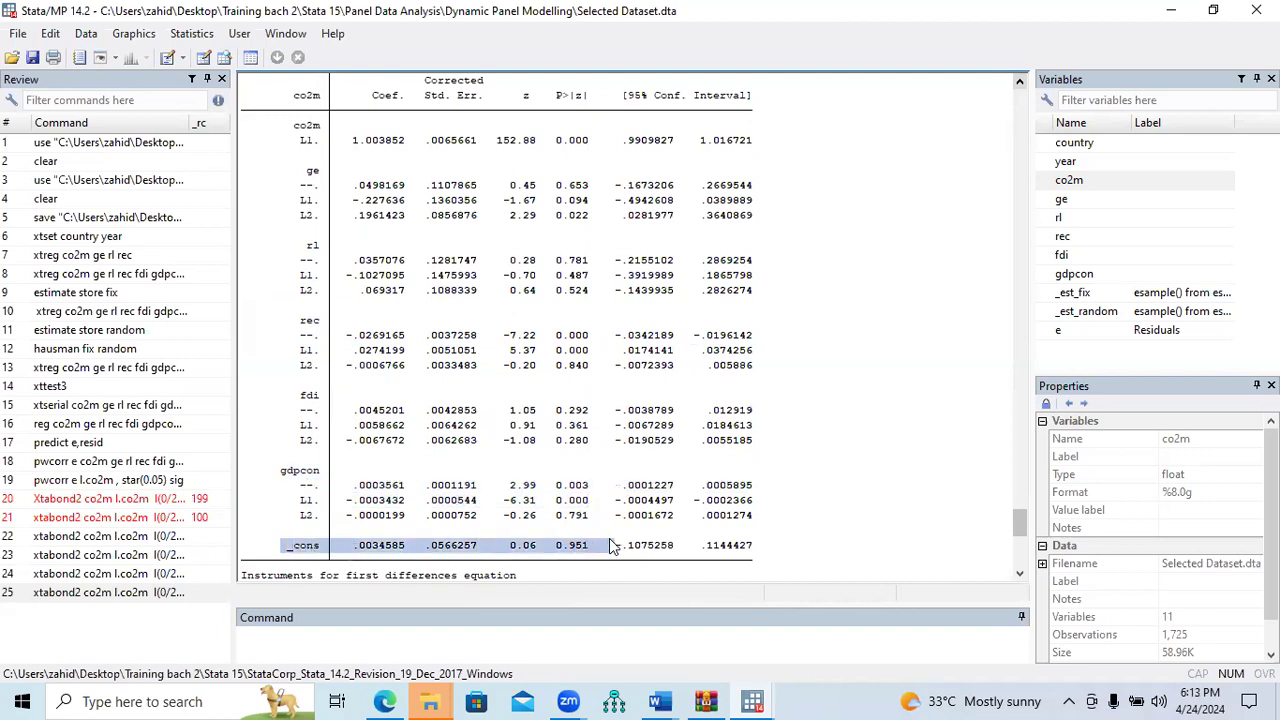
Examine the two-step system GMM diagnostics: the Arellano-Bond AR(2) test, the Hansen test and the Difference-in-Hansen exogeneity tests.
{"action": "left_click", "coordinate": [1019, 577]}
{"action": "left_click_drag", "start_coordinate": [1019, 577], "coordinate": [1019, 579]}
{"action": "left_click_drag", "start_coordinate": [253, 279], "coordinate": [731, 277]}
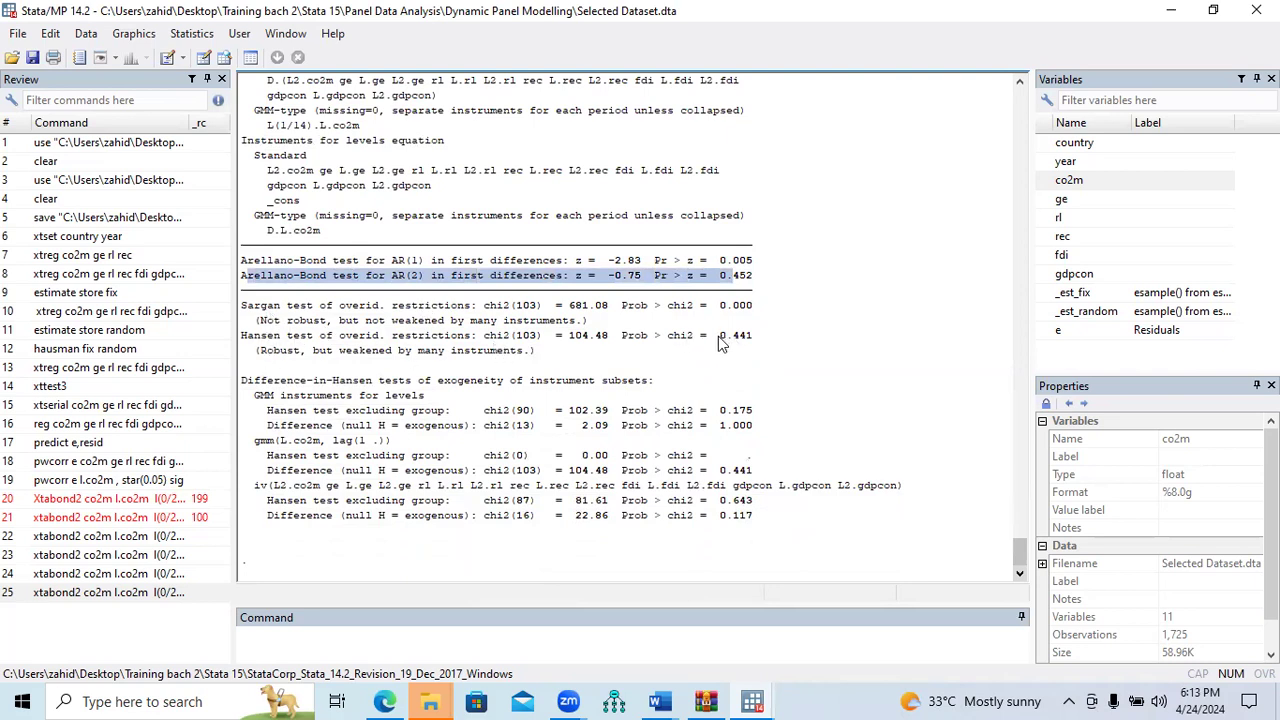
{"action": "left_click_drag", "start_coordinate": [717, 336], "coordinate": [773, 336]}
{"action": "left_click_drag", "start_coordinate": [733, 412], "coordinate": [757, 520]}
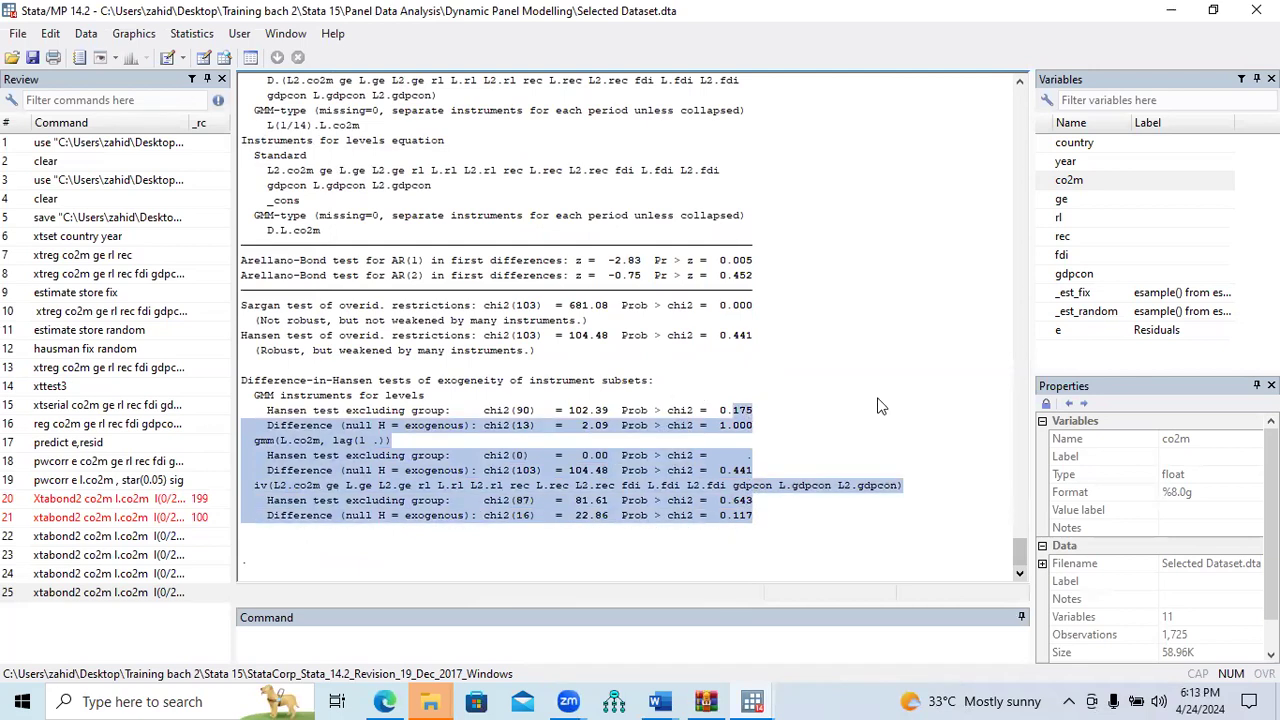
Return to the two-step difference GMM output and review its heading with the lagged co2m and ge coefficients.
{"action": "left_click_drag", "start_coordinate": [1030, 562], "coordinate": [1027, 379]}
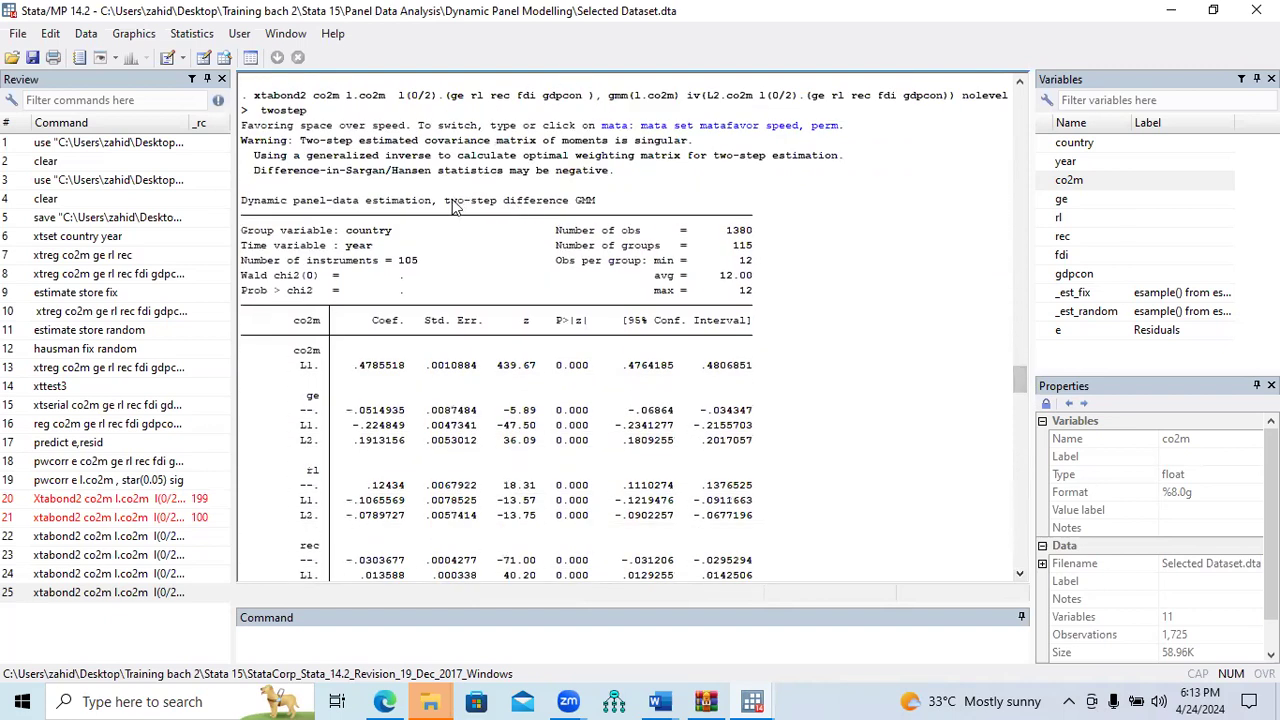
{"action": "left_click_drag", "start_coordinate": [443, 203], "coordinate": [592, 202]}
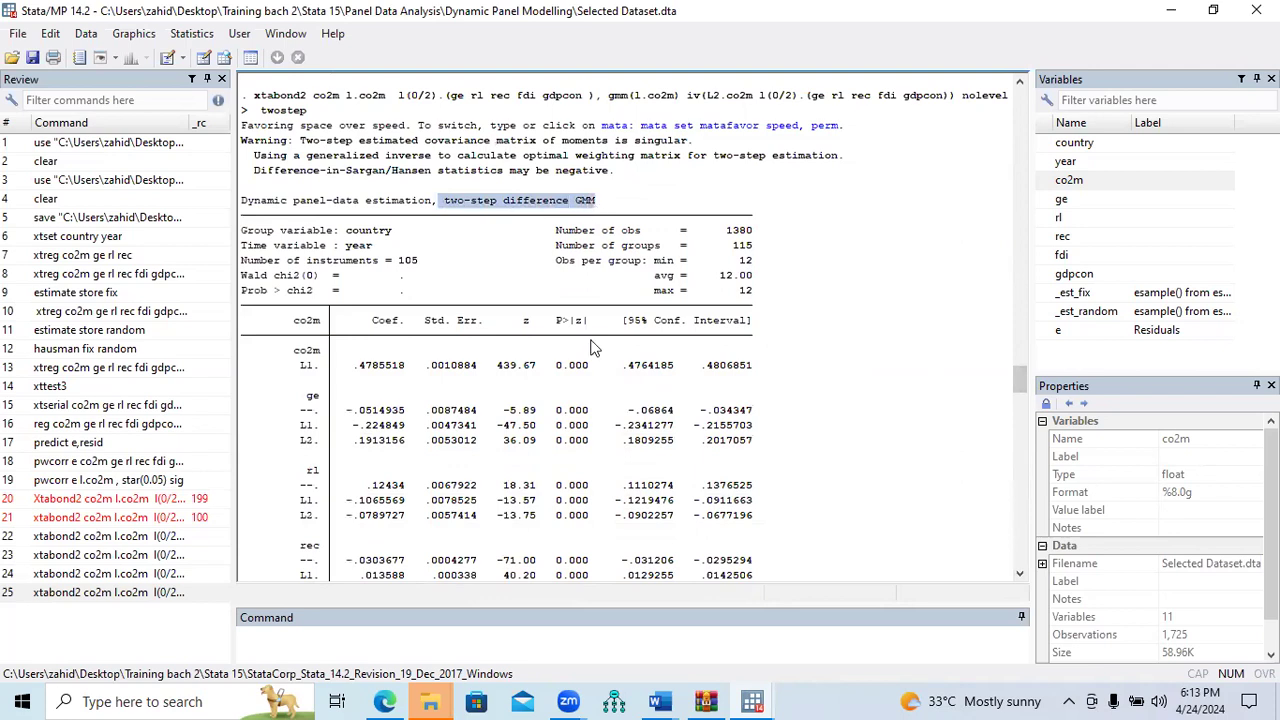
{"action": "left_click_drag", "start_coordinate": [583, 441], "coordinate": [311, 369]}
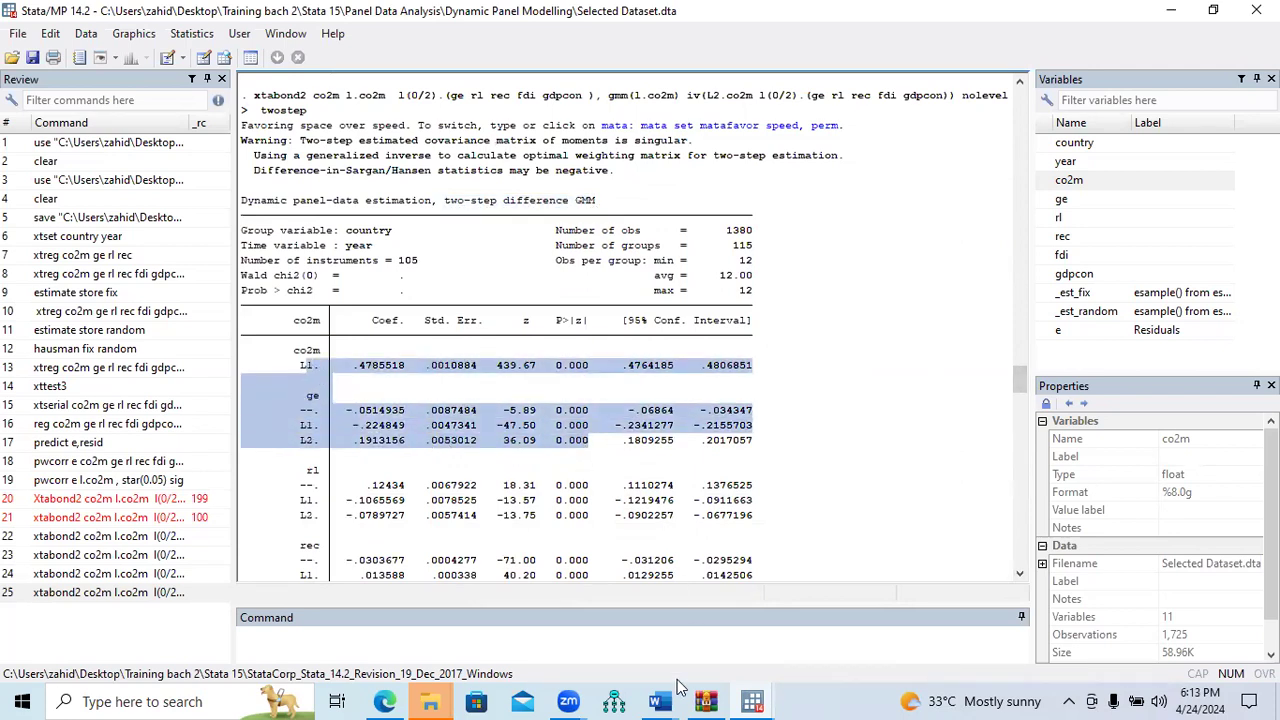
Switch to the Word notes document and go back to its first page on the panel data model conditions and equations.
{"action": "mouse_move", "coordinate": [660, 700]}
{"action": "left_click", "coordinate": [611, 646]}
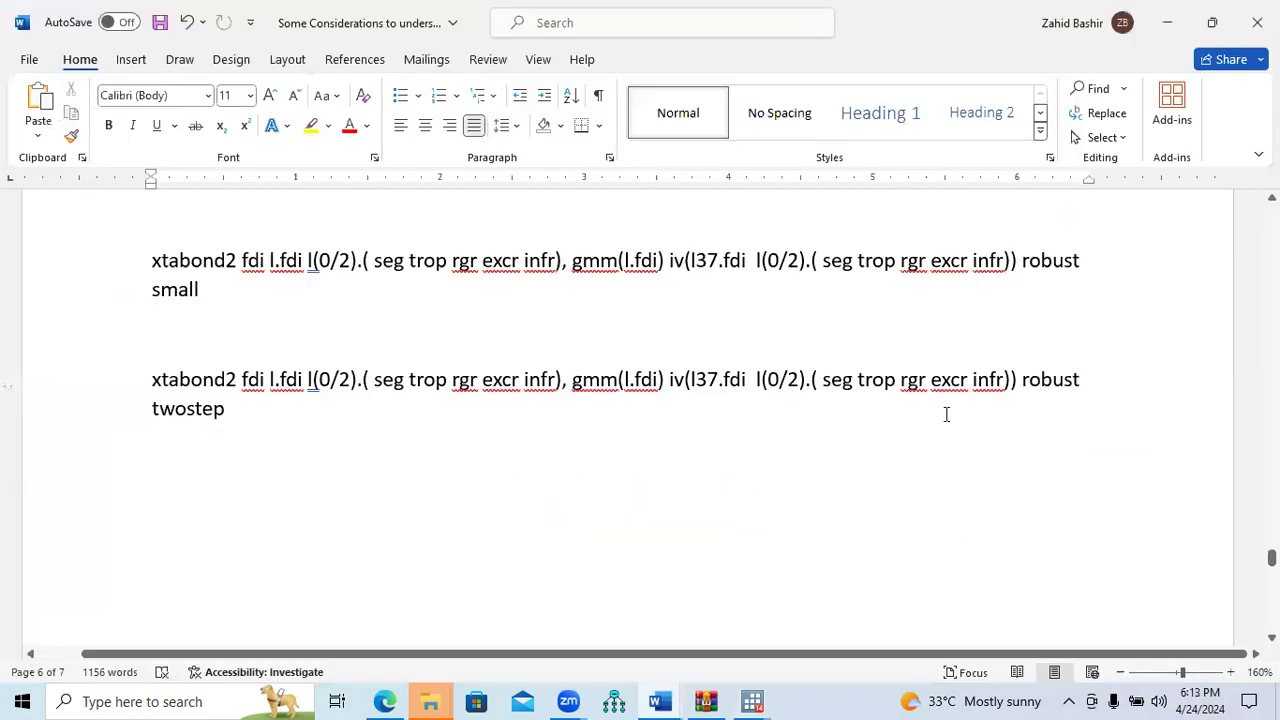
{"action": "left_click_drag", "start_coordinate": [1271, 557], "coordinate": [1271, 213]}
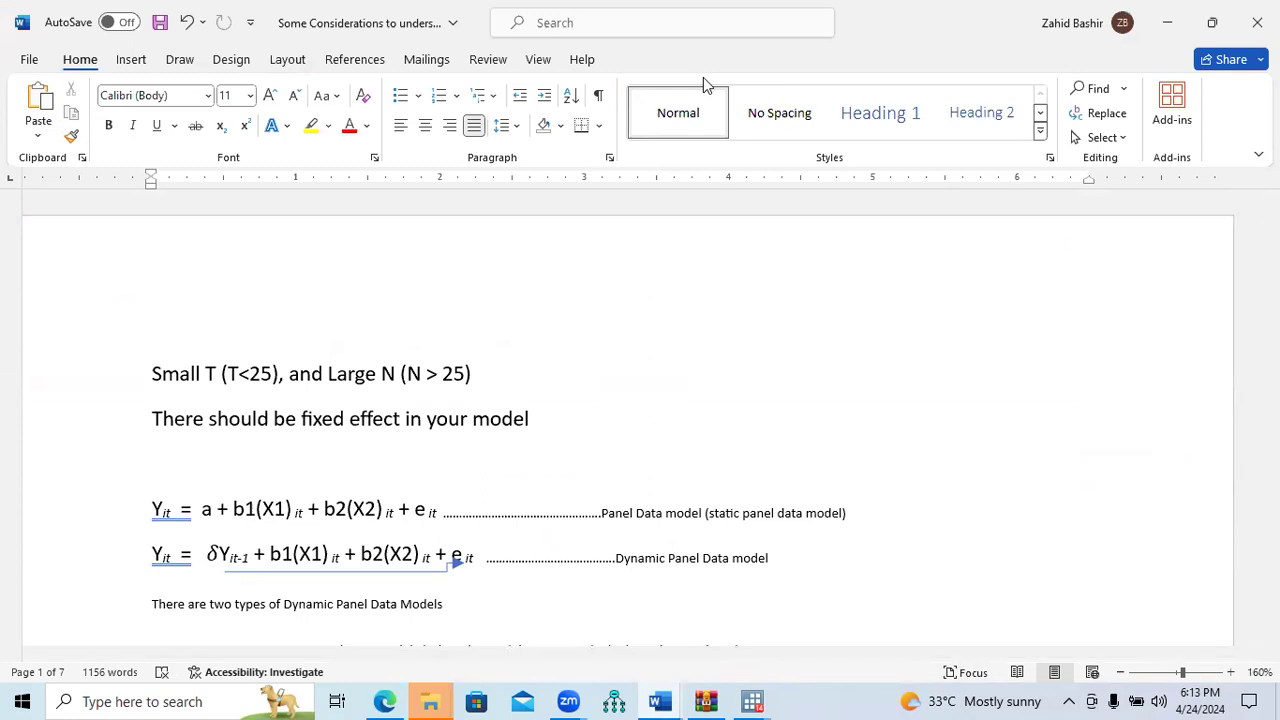
{"action": "left_click", "coordinate": [526, 94]}
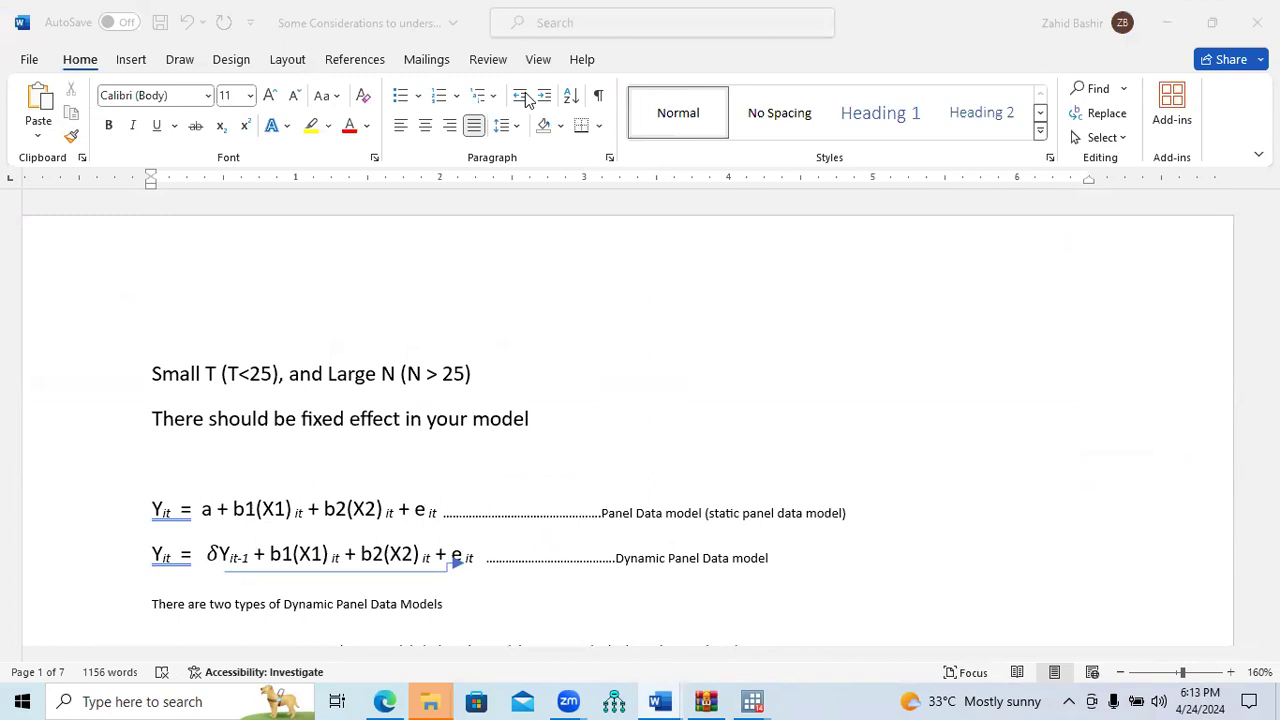